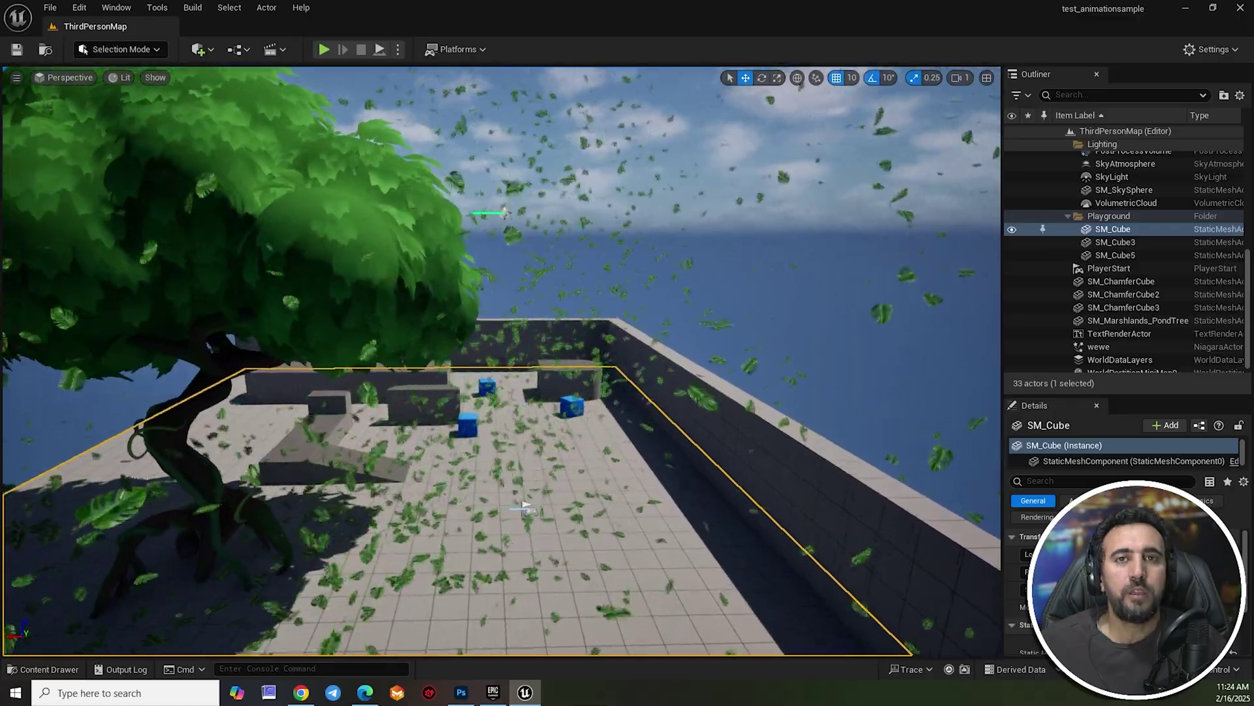
scroll(610, 338, "up", 5)
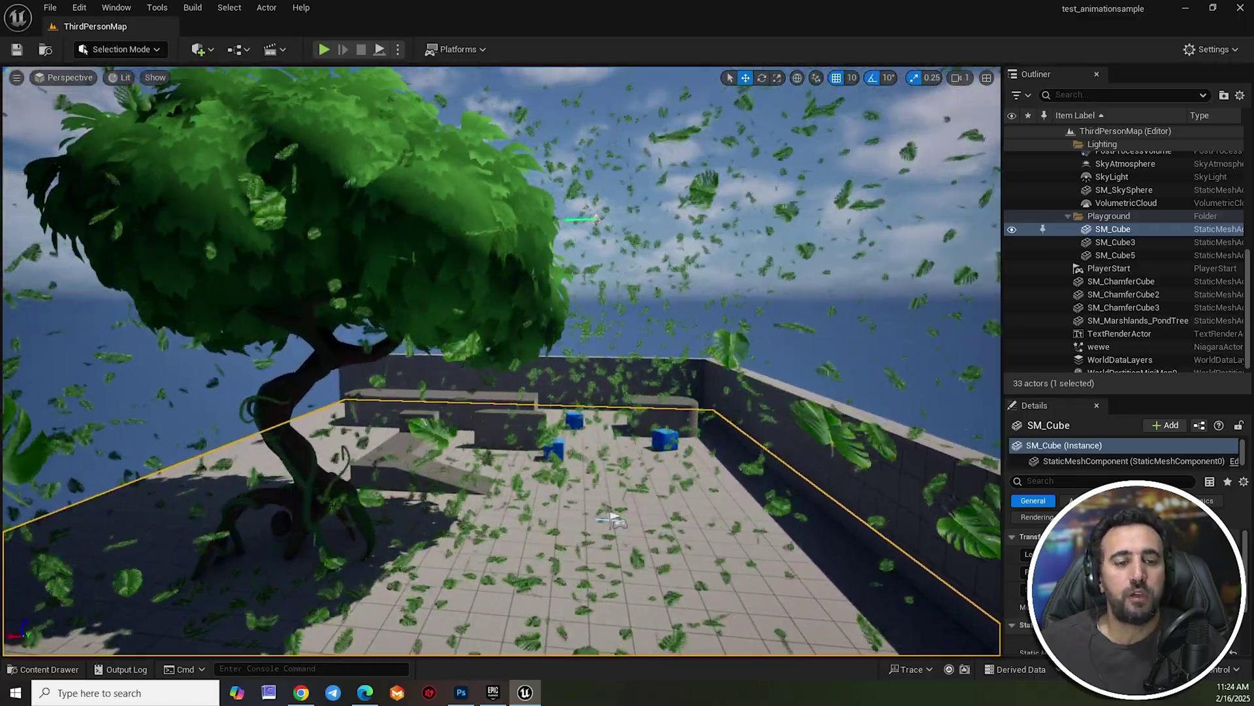
scroll(610, 338, "down", 6)
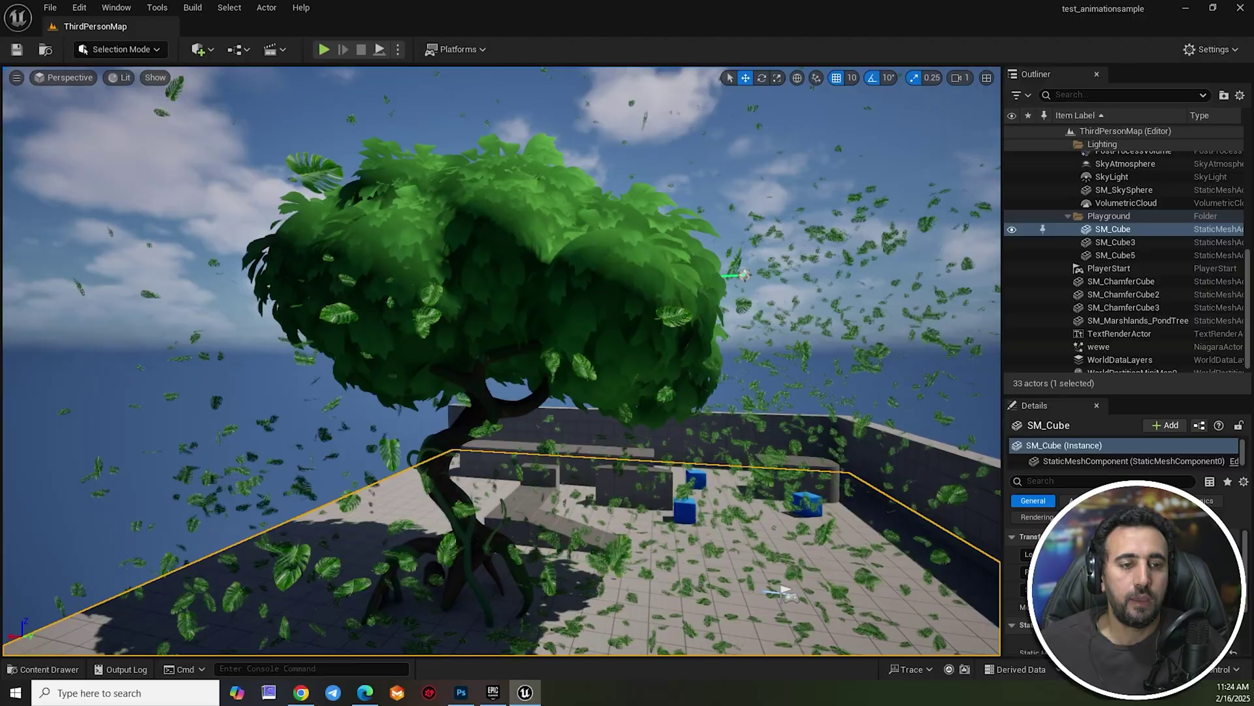
right_click_drag(501, 361, 340, 340)
right_click_drag(691, 421, 550, 353)
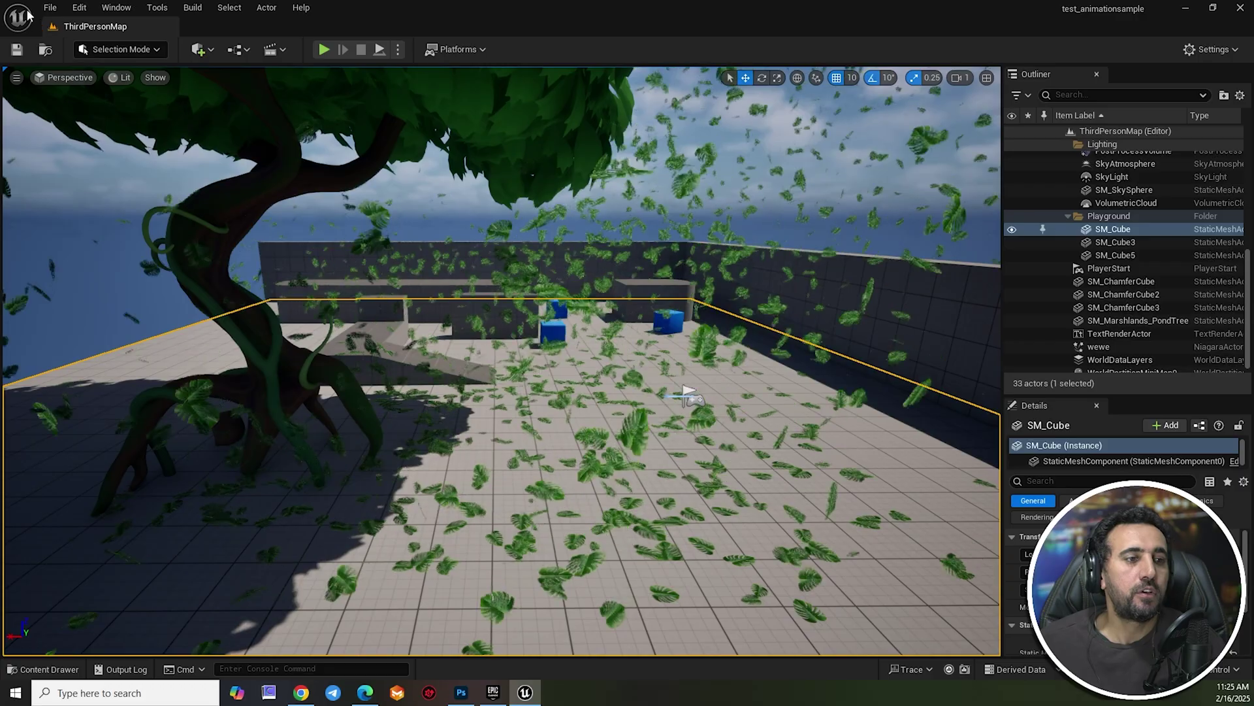
Create a new level from the Basic template without saving the current map's changes, and bring up the project's content.
left_click(50, 7)
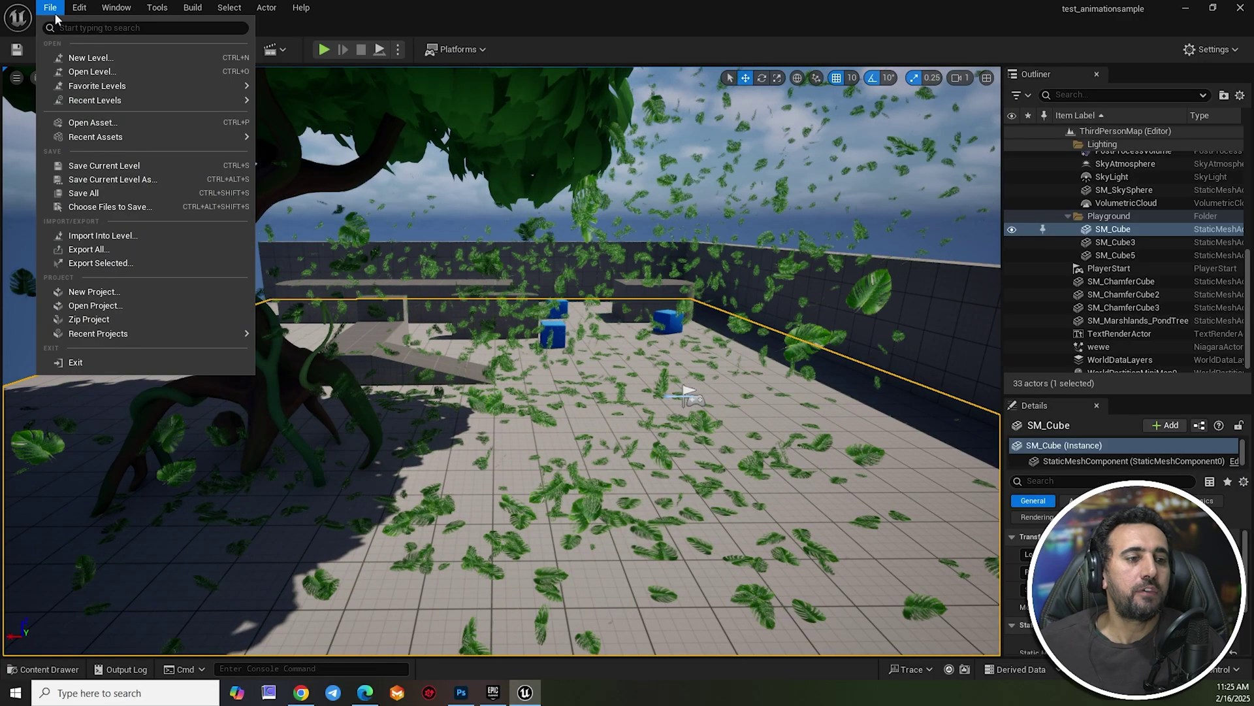
left_click(89, 60)
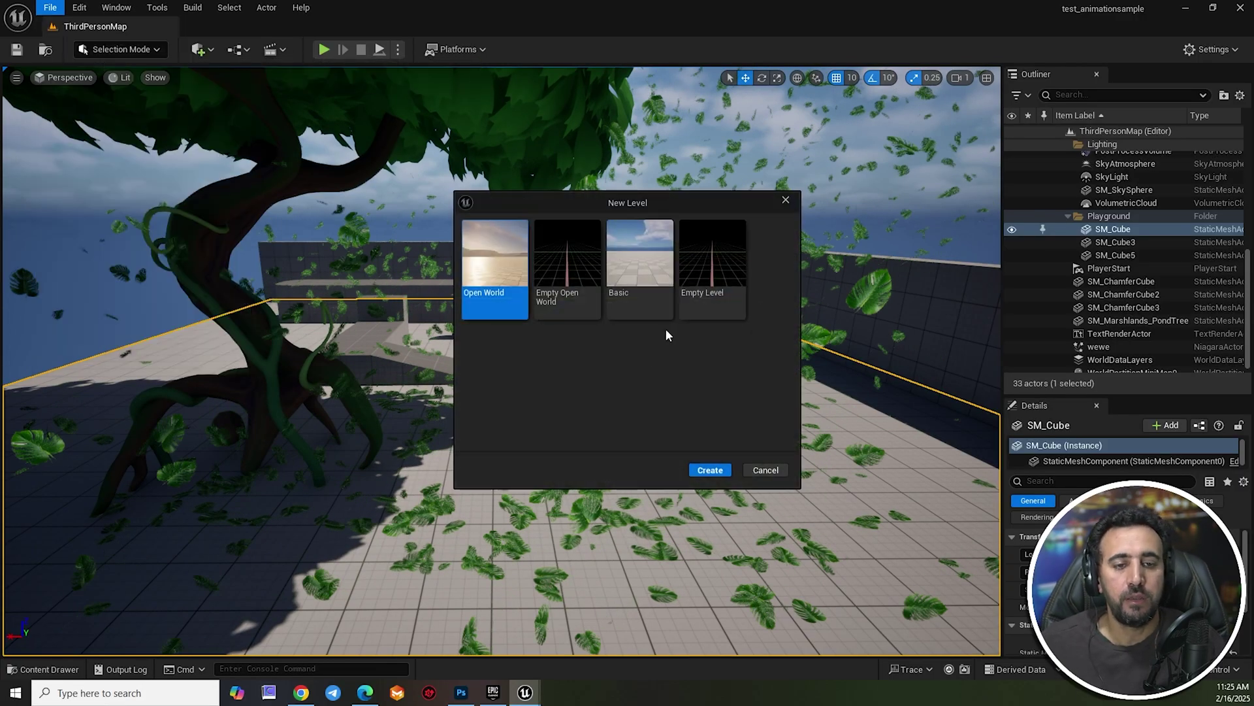
double_click(638, 249)
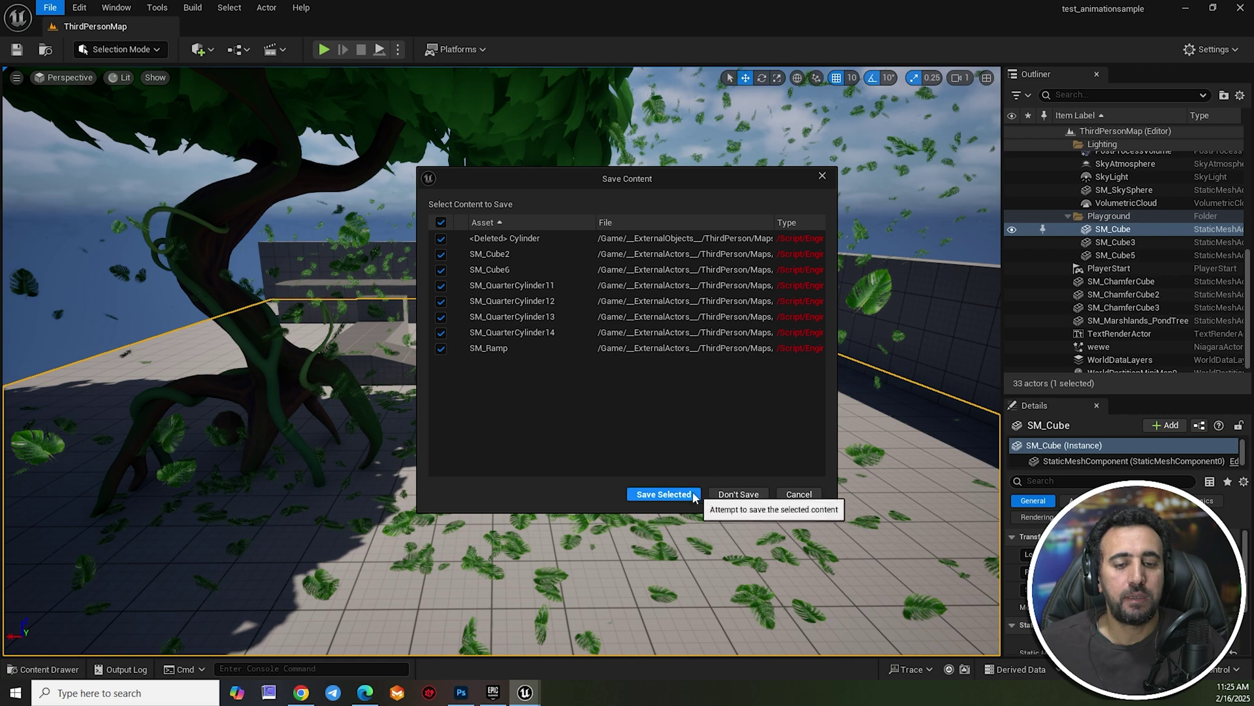
left_click(737, 494)
right_click_drag(502, 361, 471, 399)
right_click_drag(852, 421, 761, 366)
key("ctrl+space")
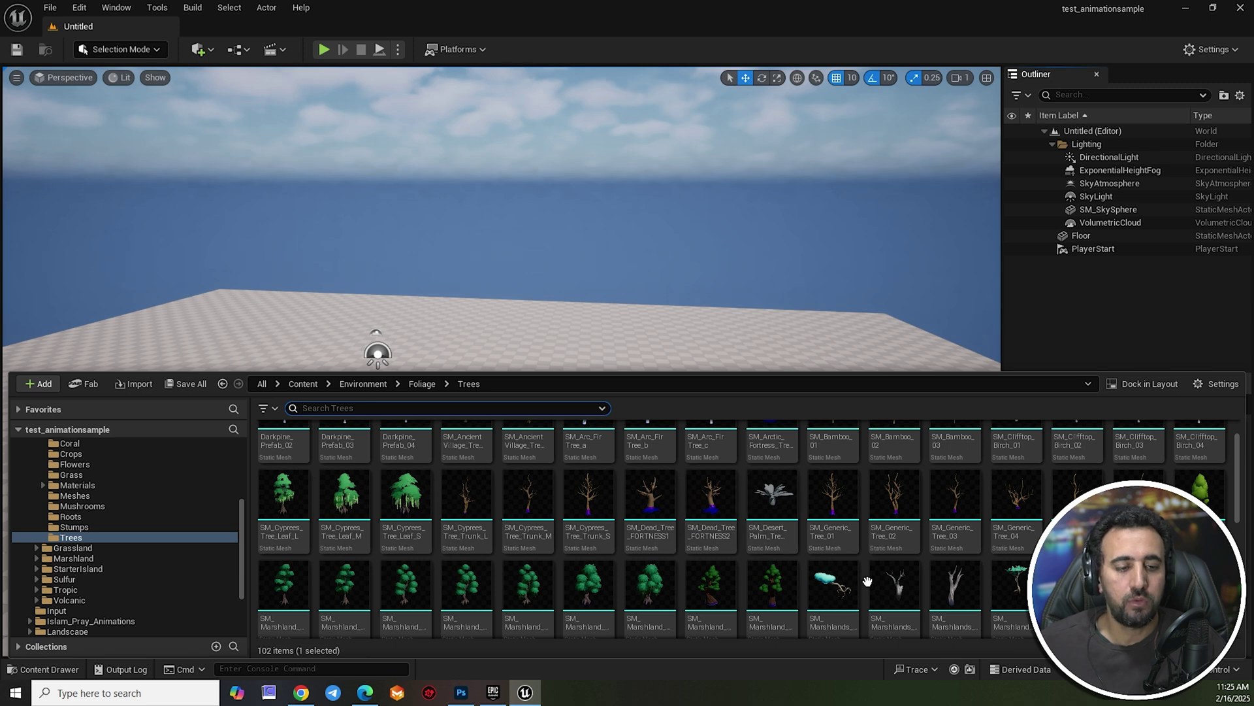
right_click_drag(578, 259, 654, 358)
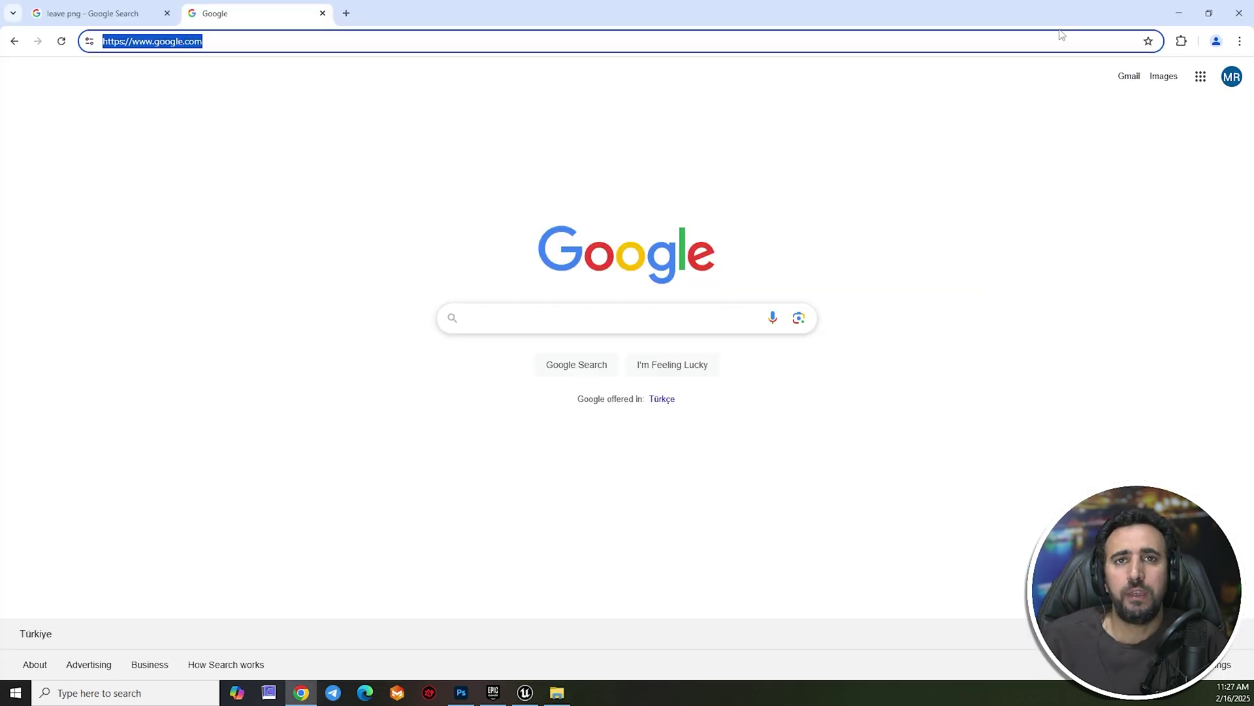
In the Chrome browser, search Google Images for "leave png".
type("leave")
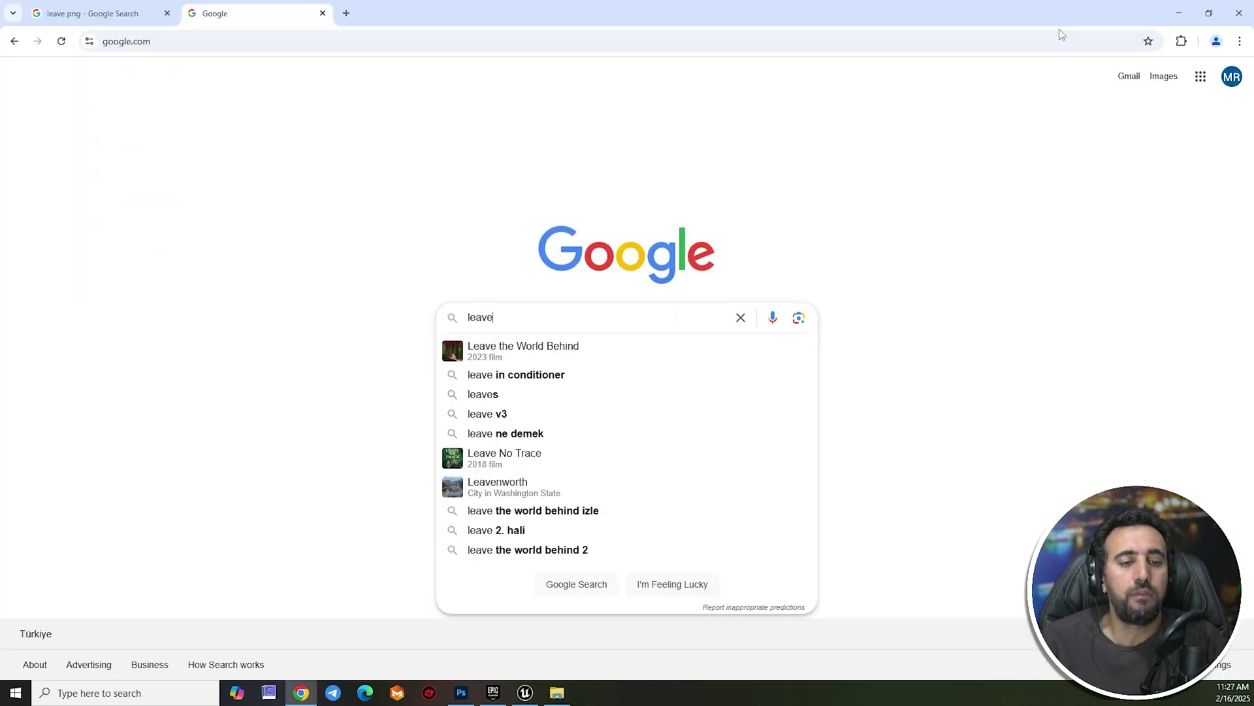
key("Return")
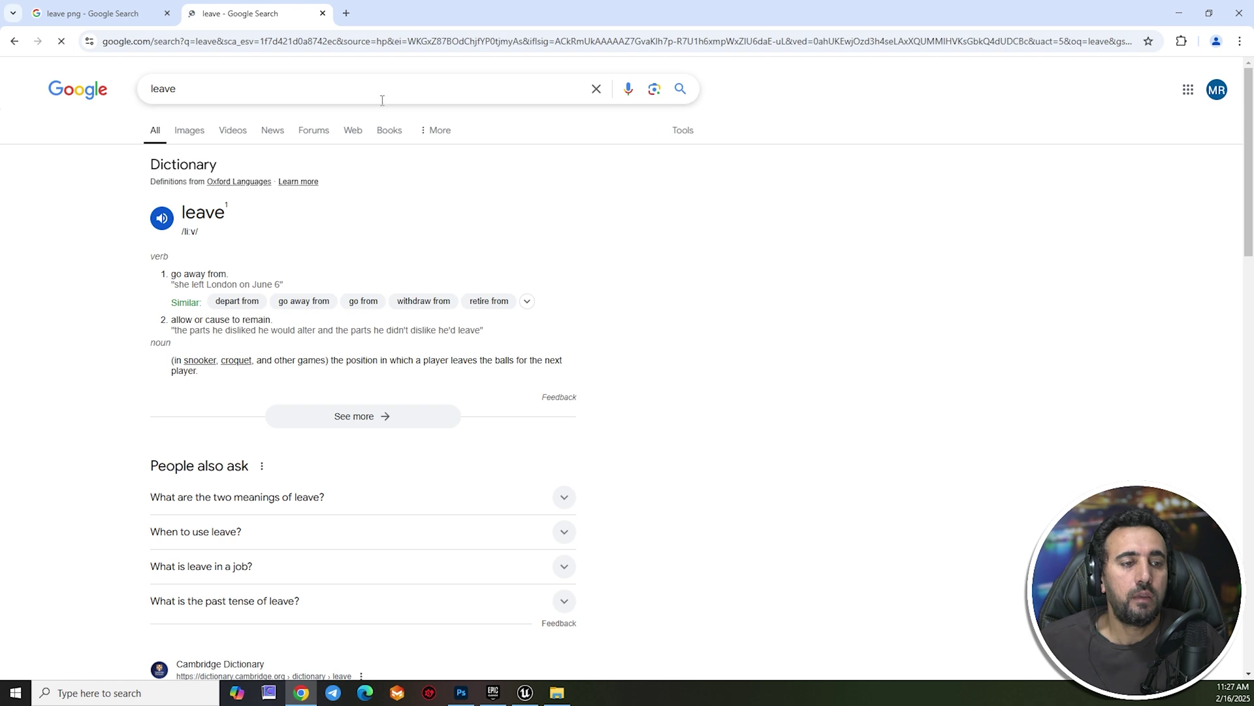
left_click(382, 91)
type("png")
key("Return")
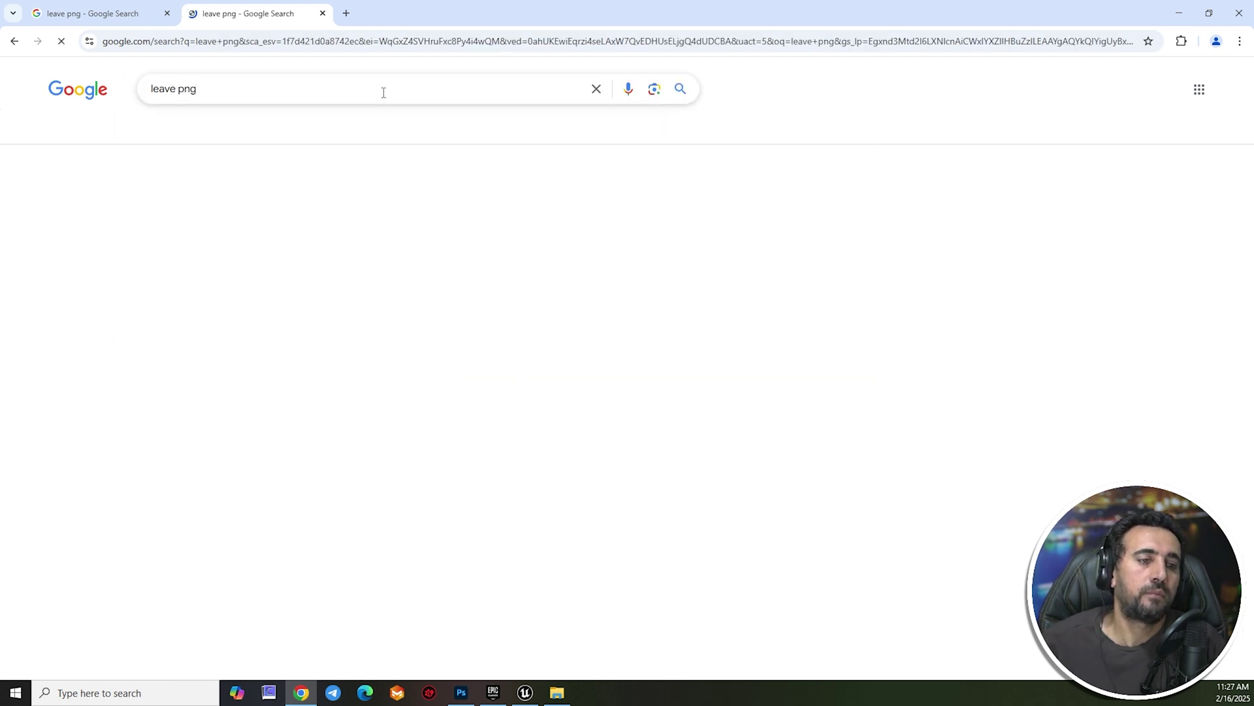
left_click(182, 132)
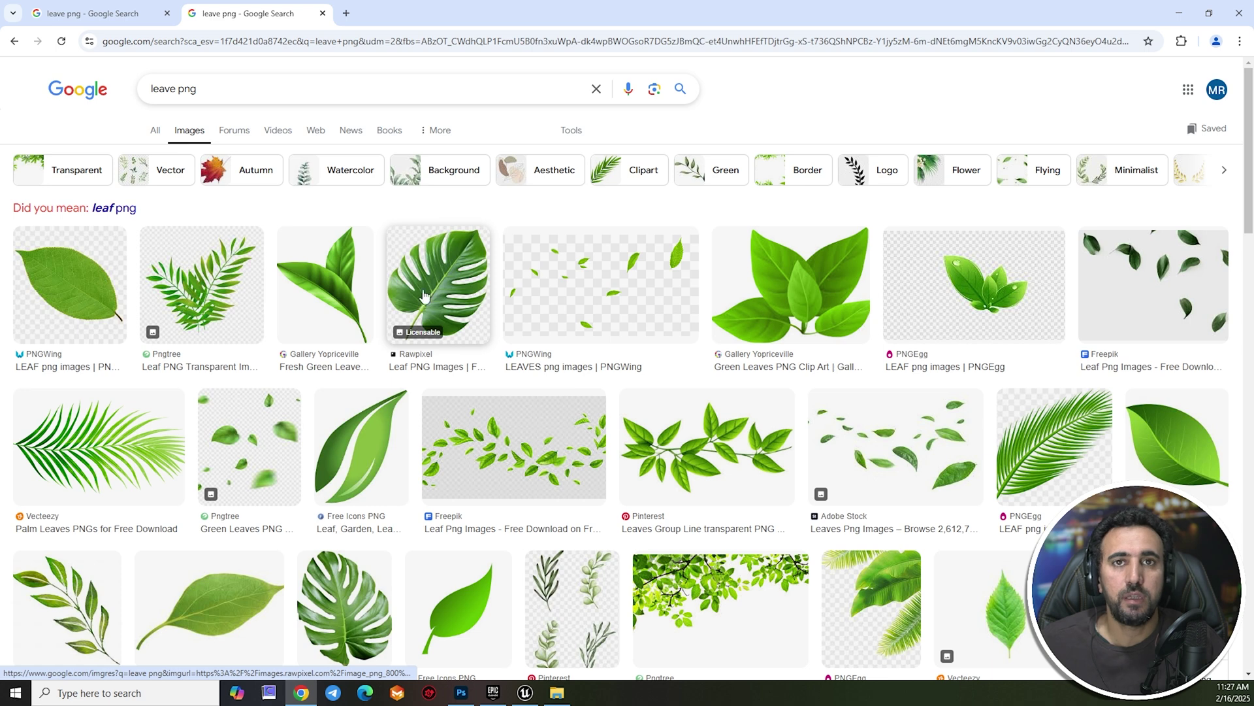
Switch back to Unreal Editor and import the monstera leaf image from the Desktop into the img folder.
left_click(524, 692)
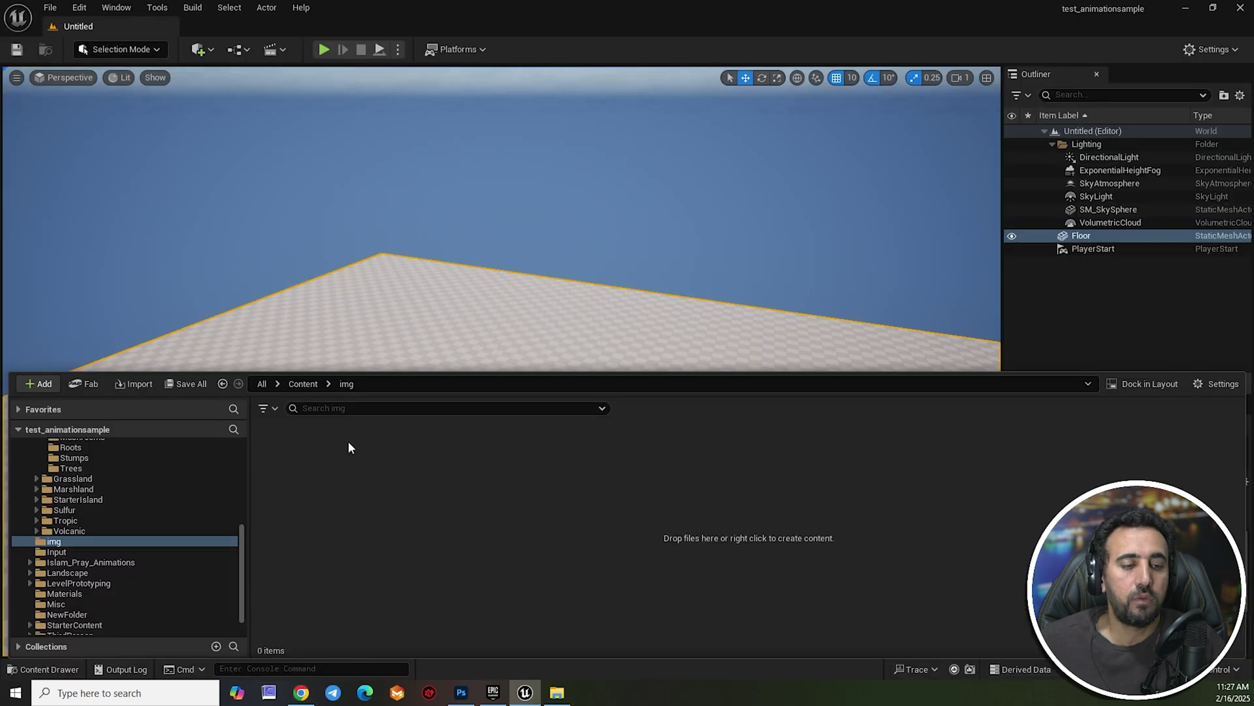
left_click(147, 386)
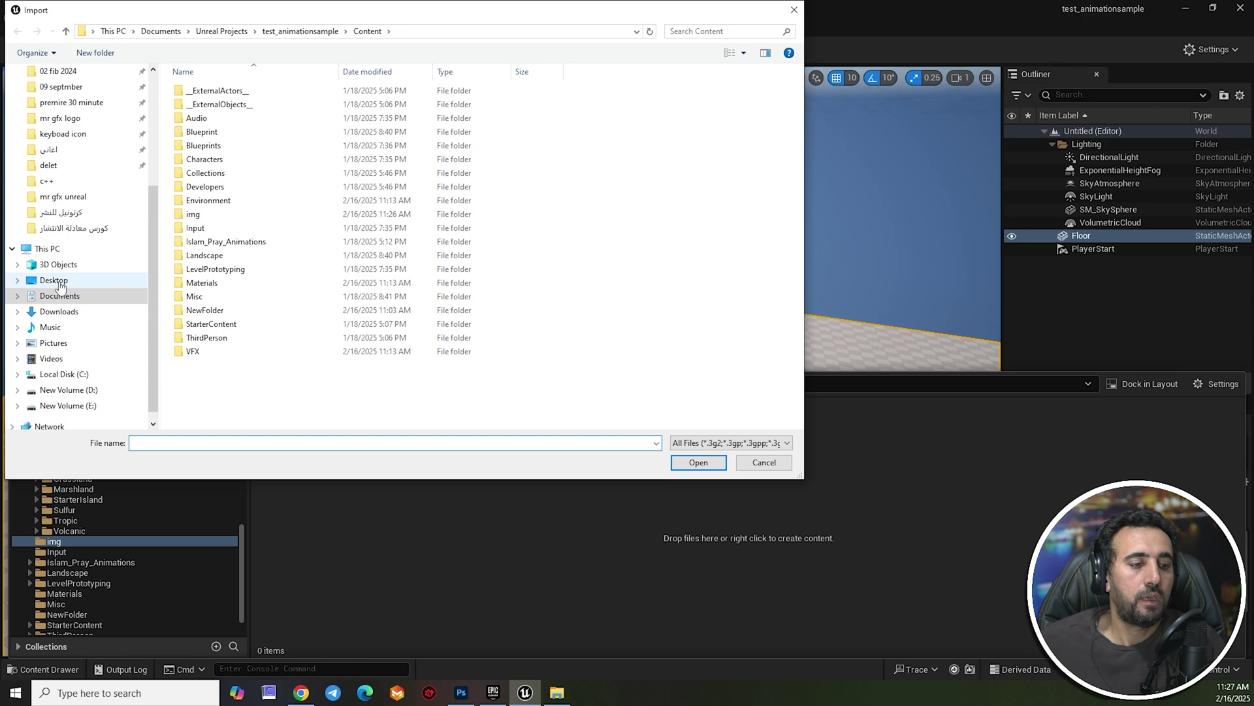
left_click(53, 280)
double_click(523, 316)
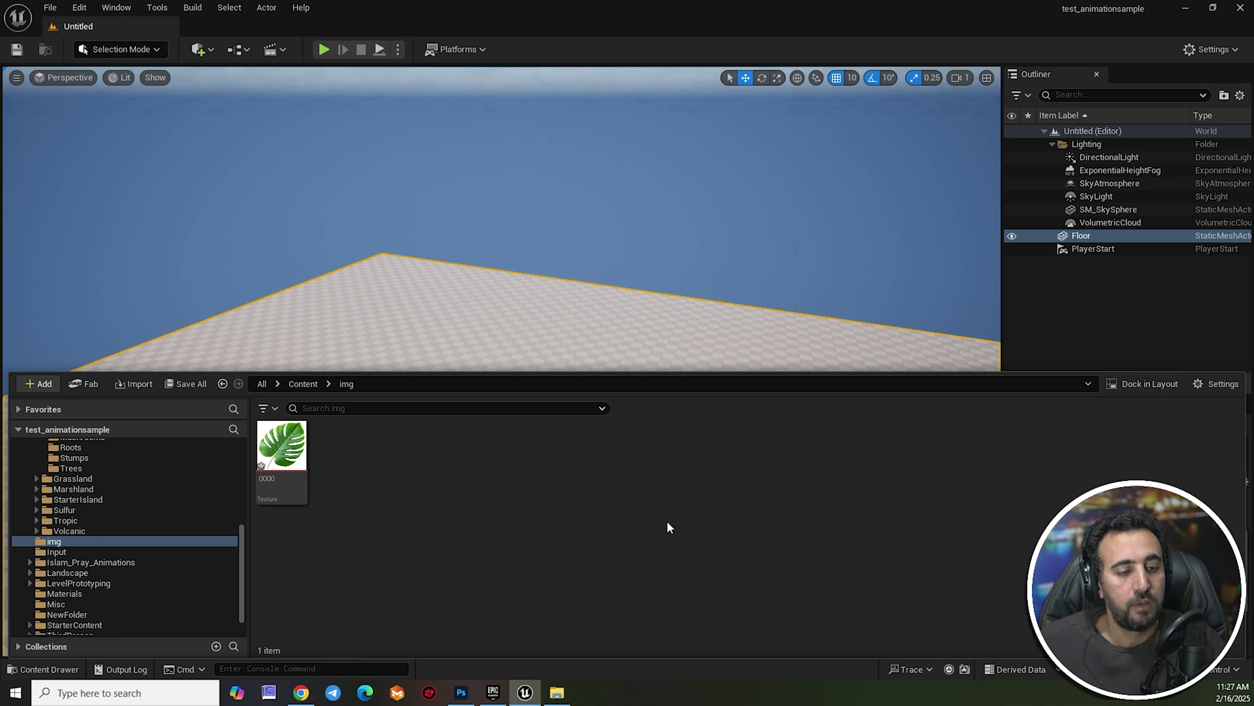
Create a material from the imported leaf texture, keeping the suggested name 0000_Mat.
right_click(282, 457)
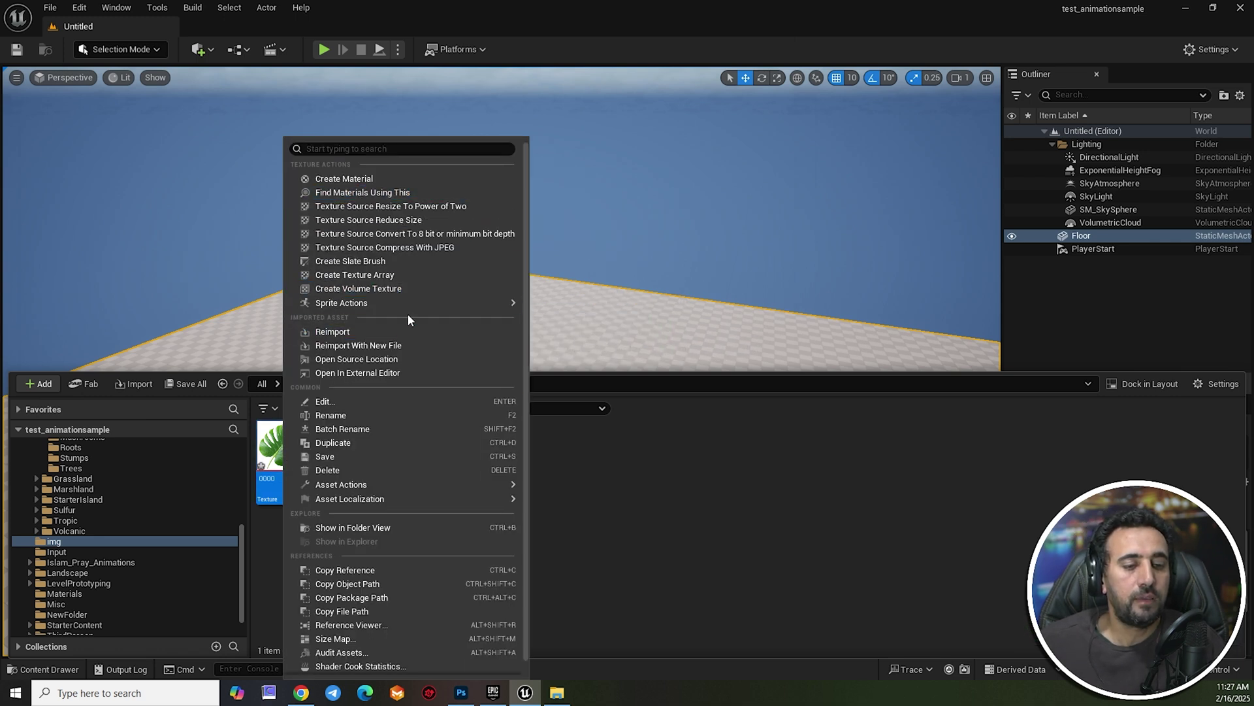
left_click(368, 180)
key("Return")
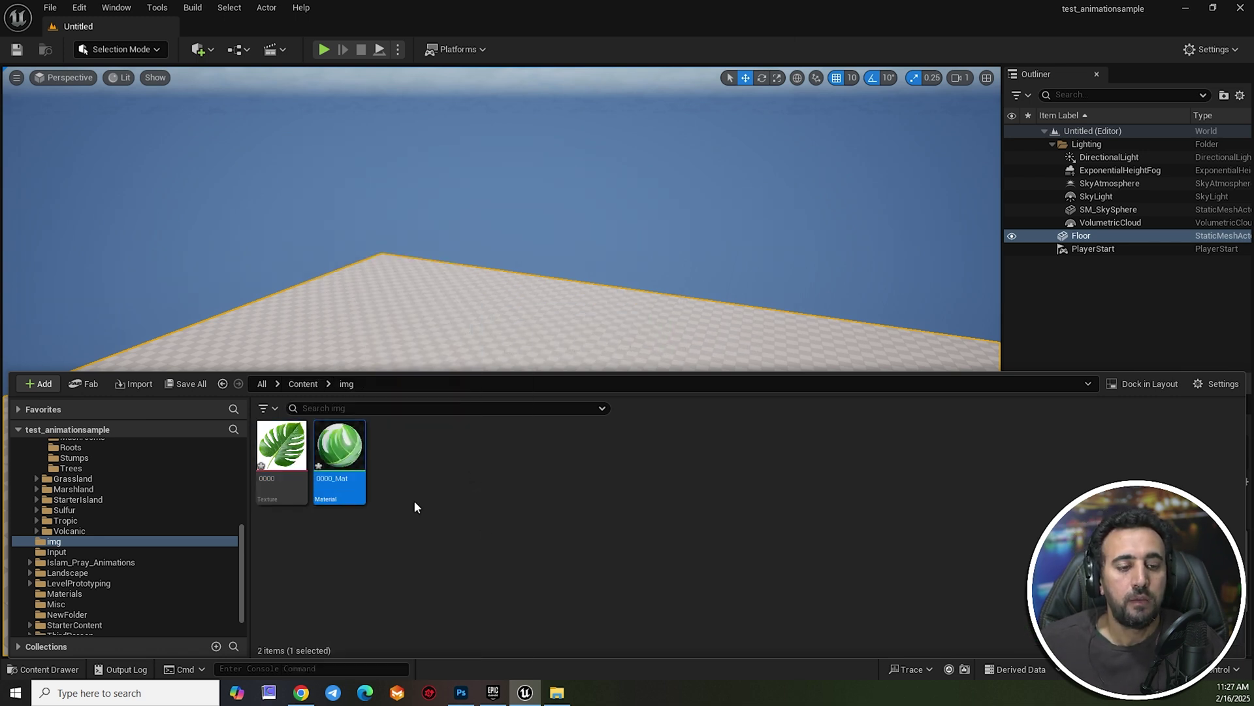
Open the 0000_Mat material, set its blend mode to Translucent, then apply and save the change.
double_click(336, 444)
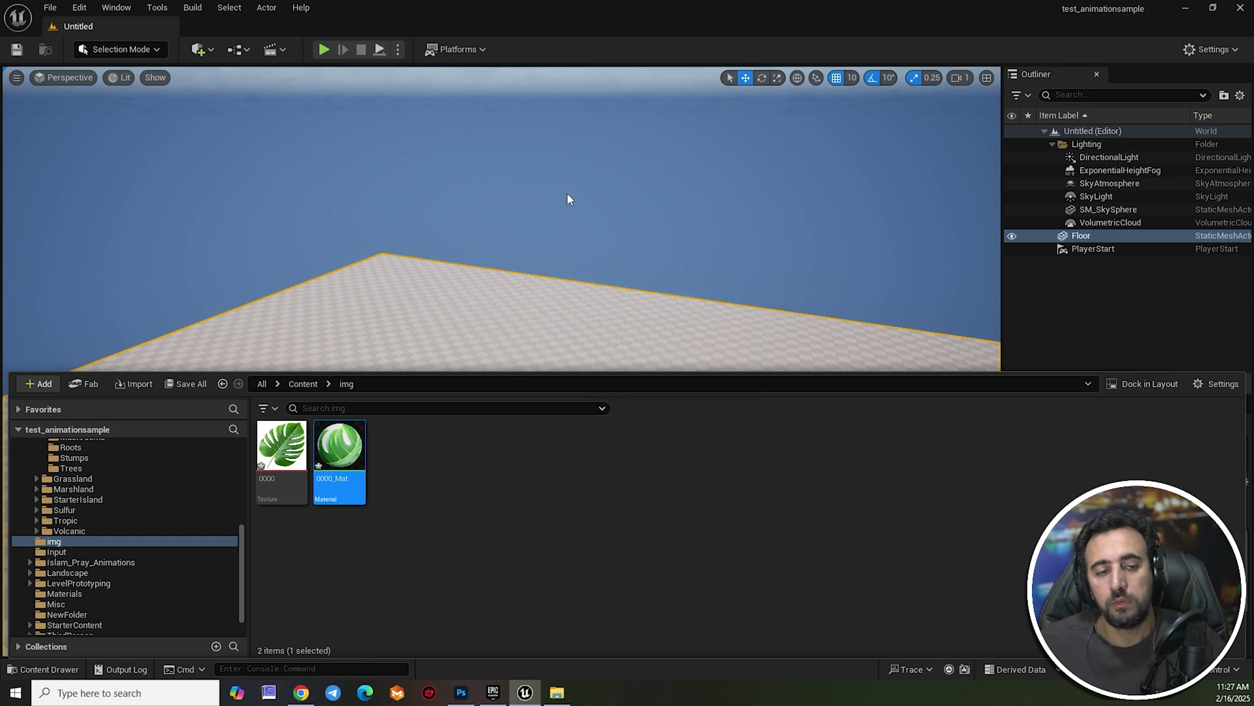
left_click(537, 262)
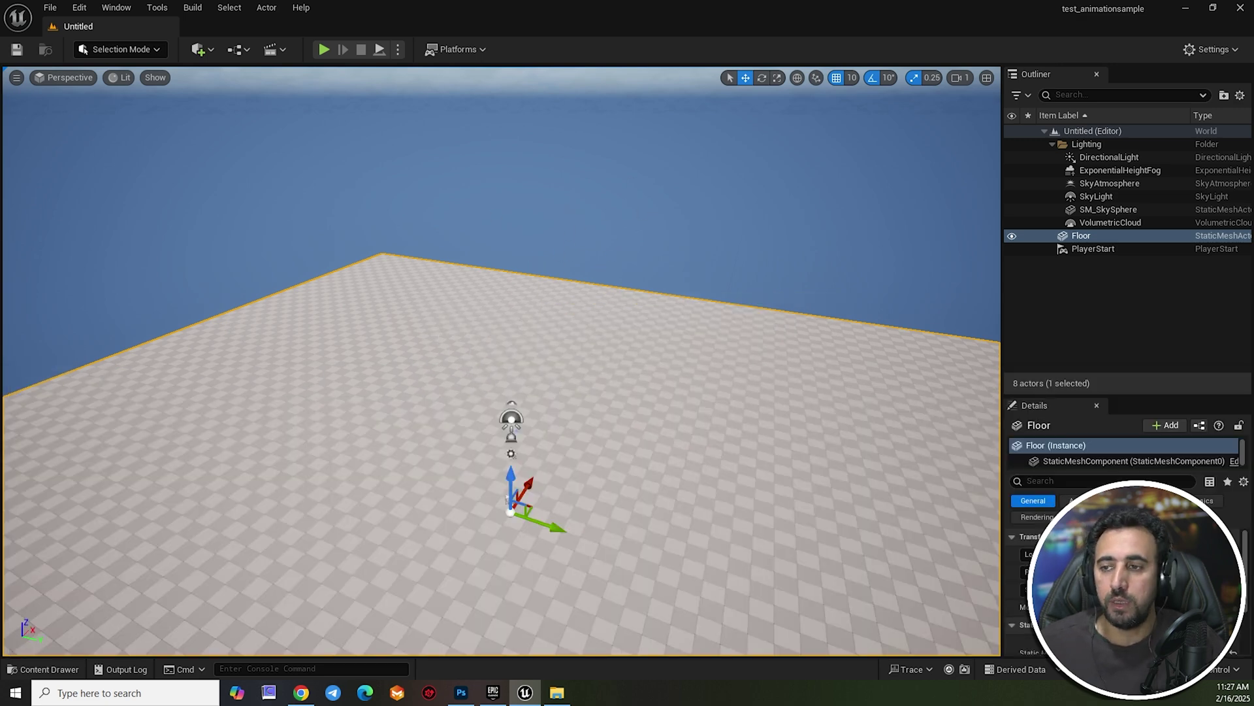
left_click_drag(0, 143, 699, 128)
left_click_drag(265, 272, 238, 303)
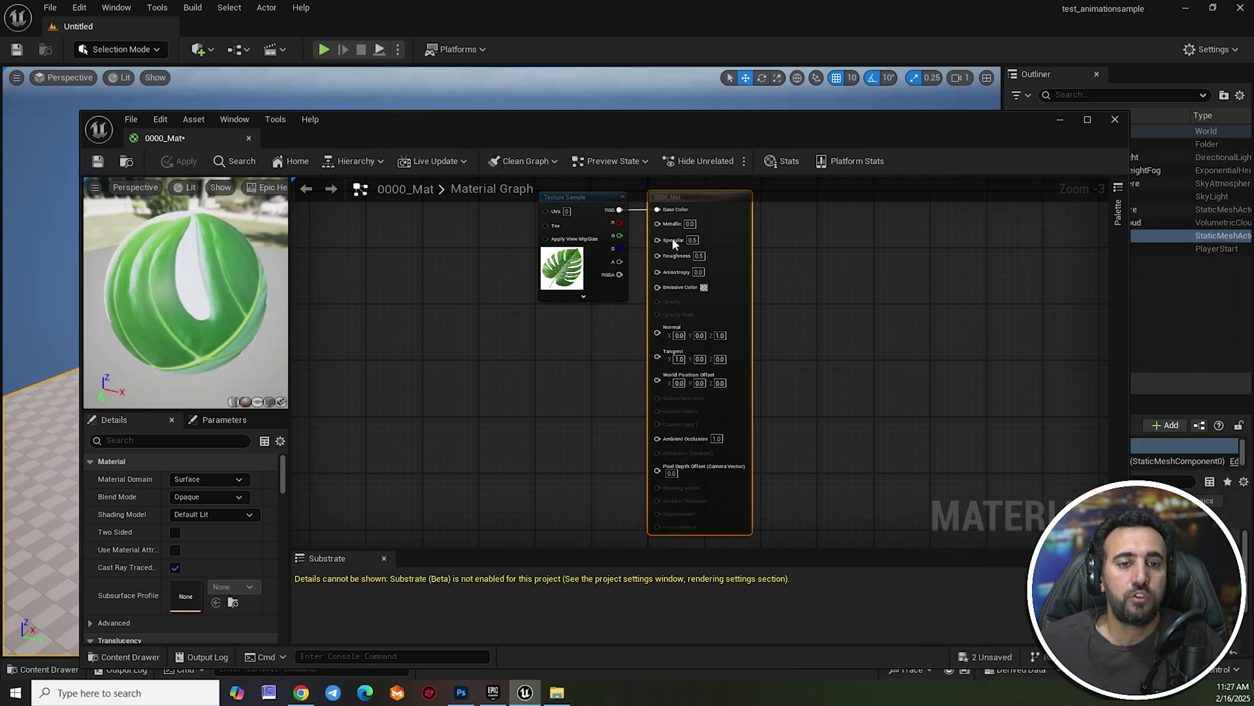
mouse_move(742, 130)
left_mouse_down()
mouse_move(717, 127)
mouse_move(721, 138)
left_mouse_up()
right_click_drag(763, 312, 767, 367)
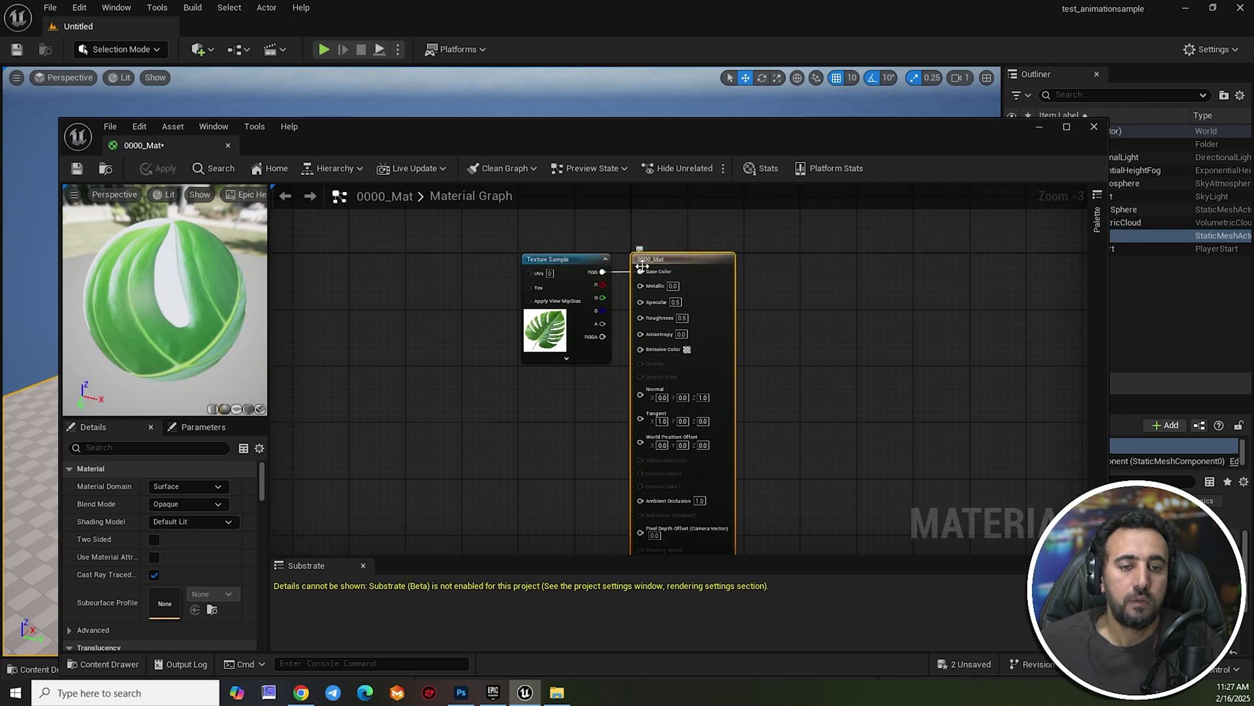
left_click(365, 484)
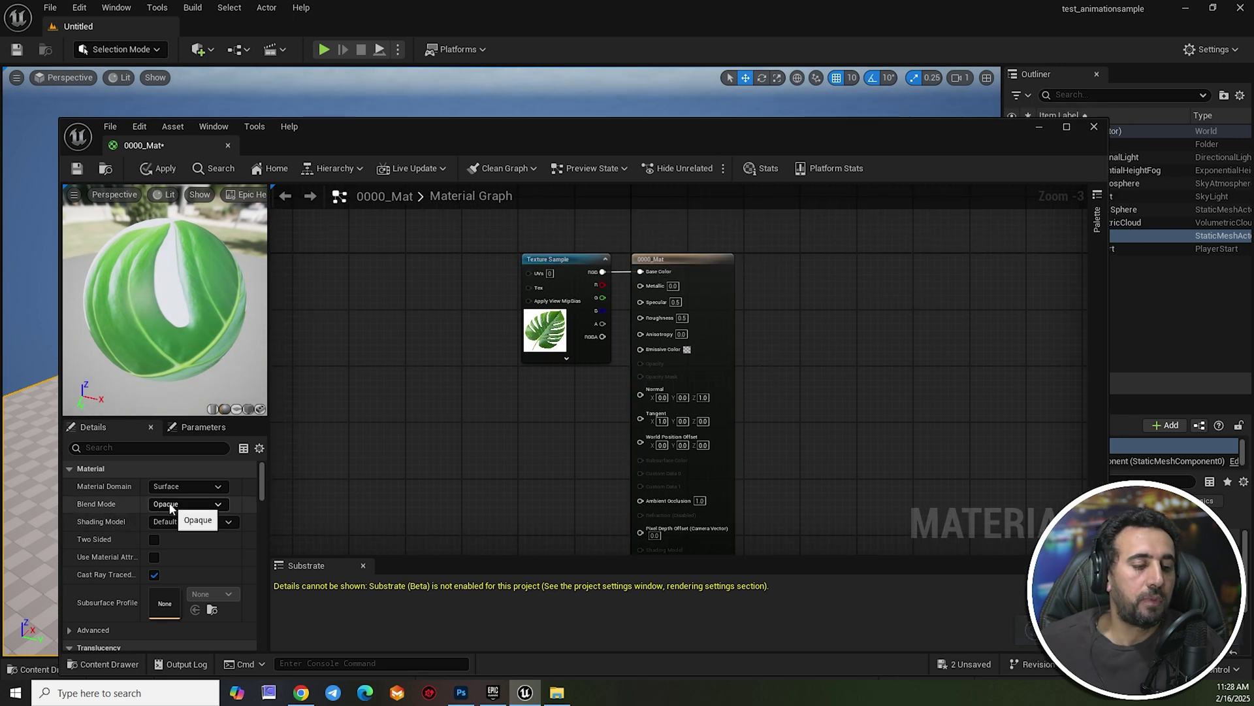
left_click(198, 505)
left_click(175, 542)
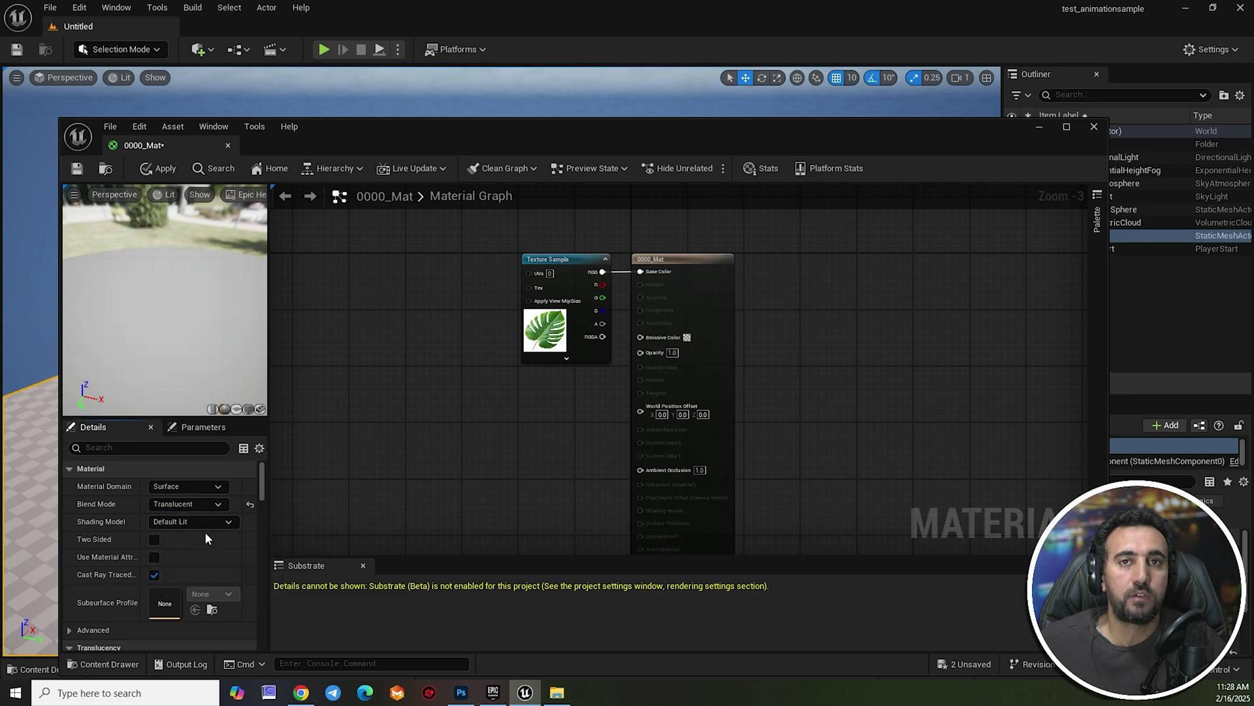
left_click(169, 169)
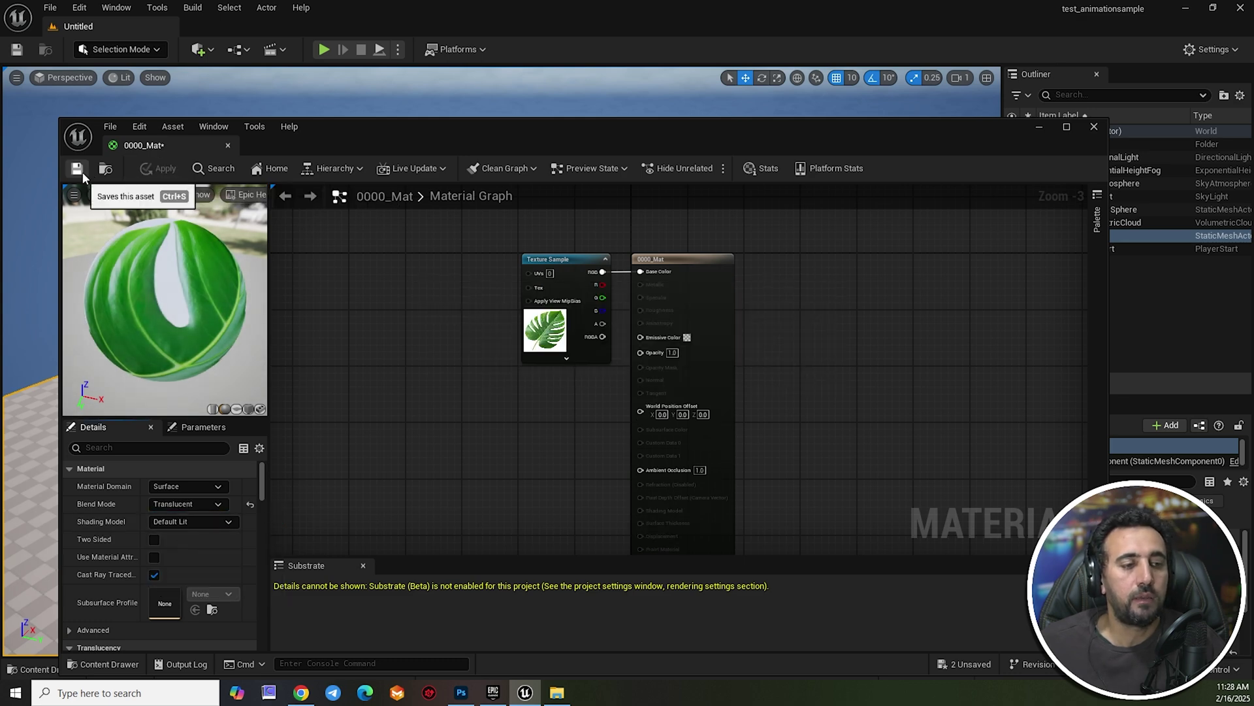
Place a Plane shape on the floor of the level and raise it above the ground.
left_click_drag(252, 147, 860, 247)
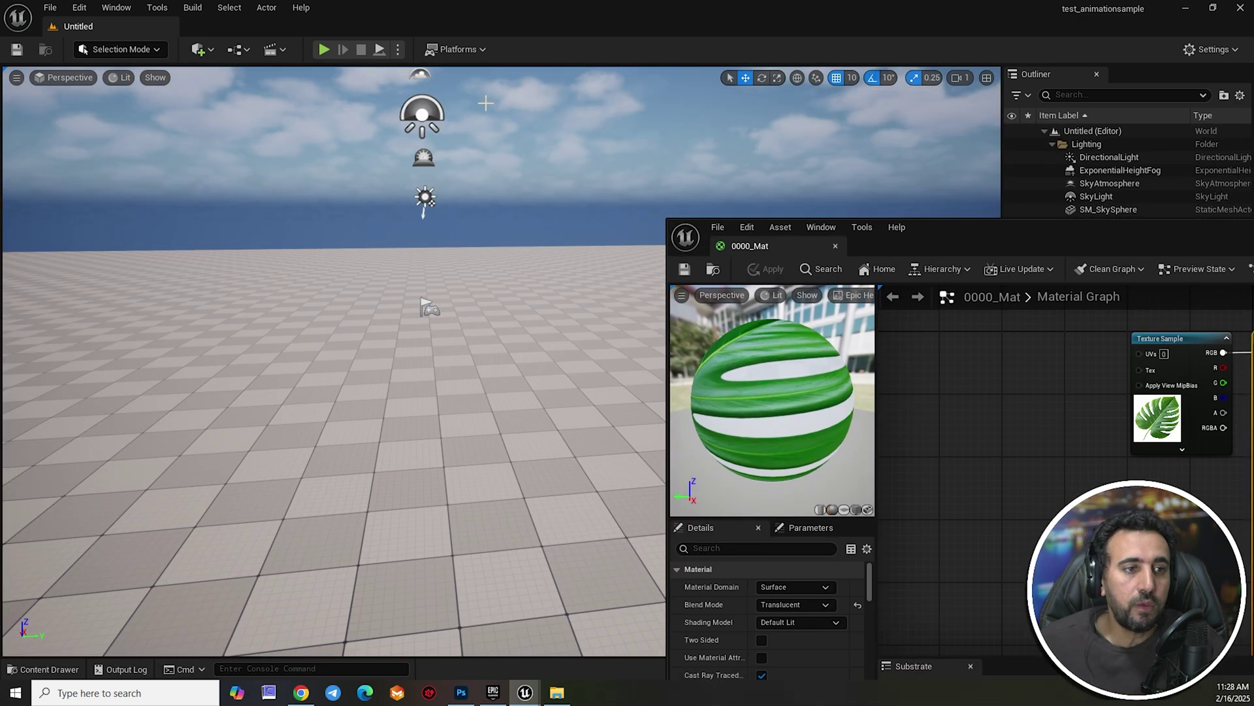
left_click(204, 50)
mouse_move(247, 200)
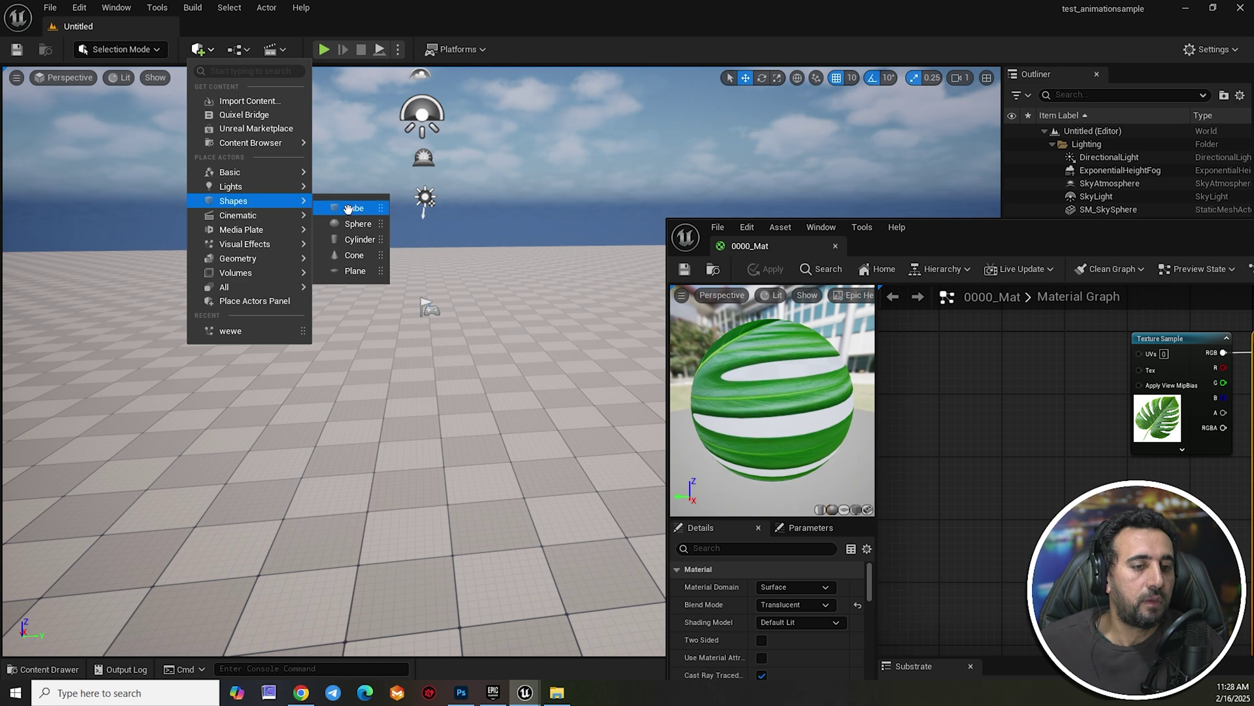
left_click_drag(346, 269, 454, 376)
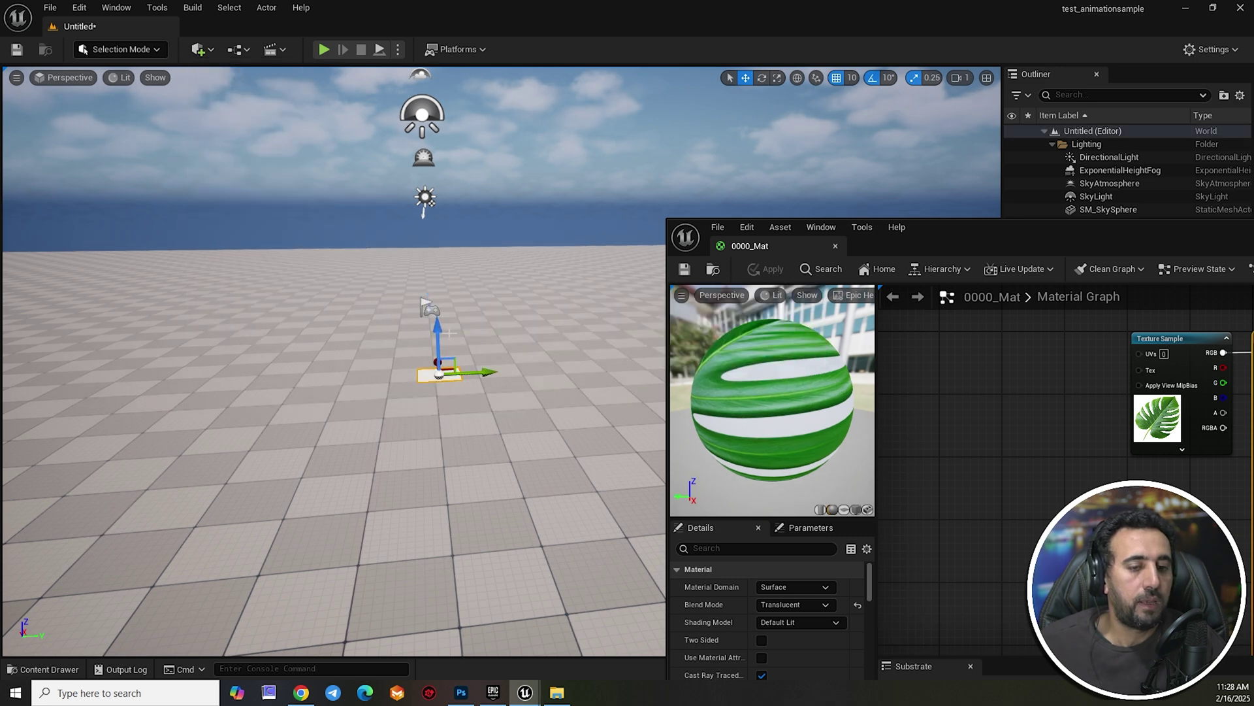
left_click_drag(438, 330, 426, 218)
Assign the 0000_Mat leaf material to the plane and view it up close.
key("w")
right_click_drag(425, 251, 567, 329)
key("ctrl+space")
left_click_drag(340, 471, 337, 219)
key("w")
right_click_drag(336, 219, 333, 314)
key("s")
key("a")
key("w")
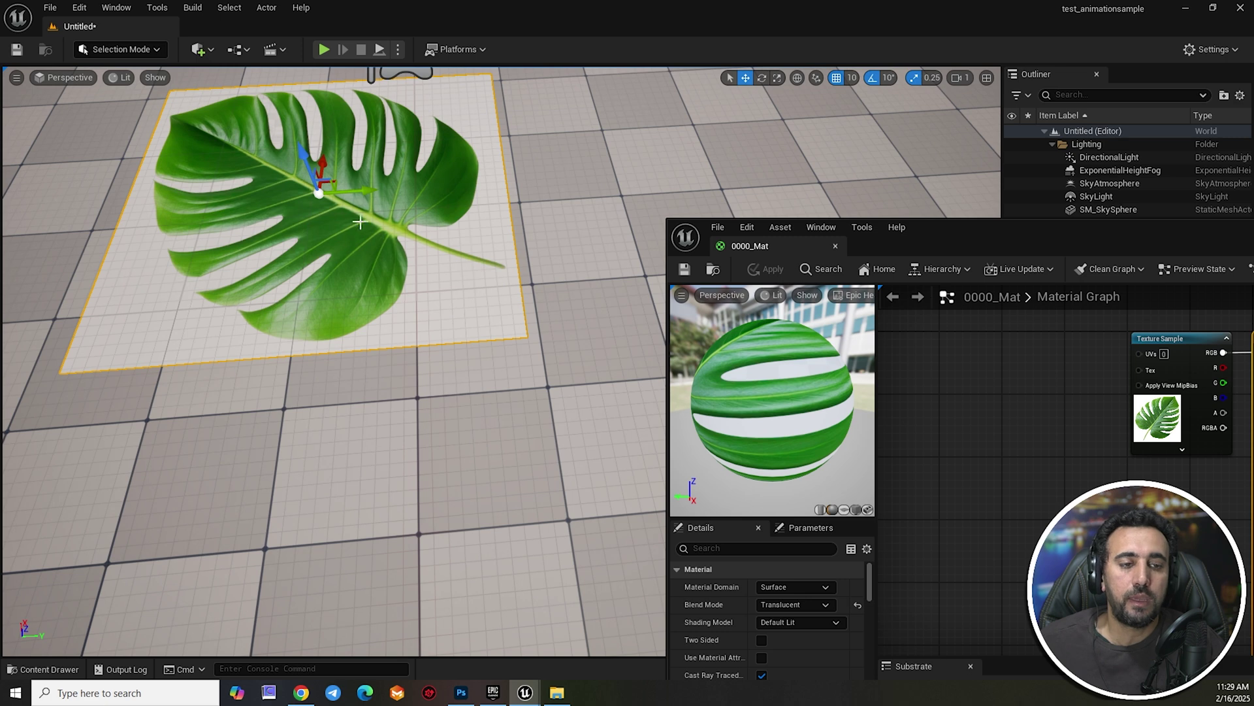
Connect the Texture Sample's A output to the material's Opacity input, apply the change and close the material.
left_click_drag(1010, 246, 475, 90)
left_click_drag(650, 184, 542, 191)
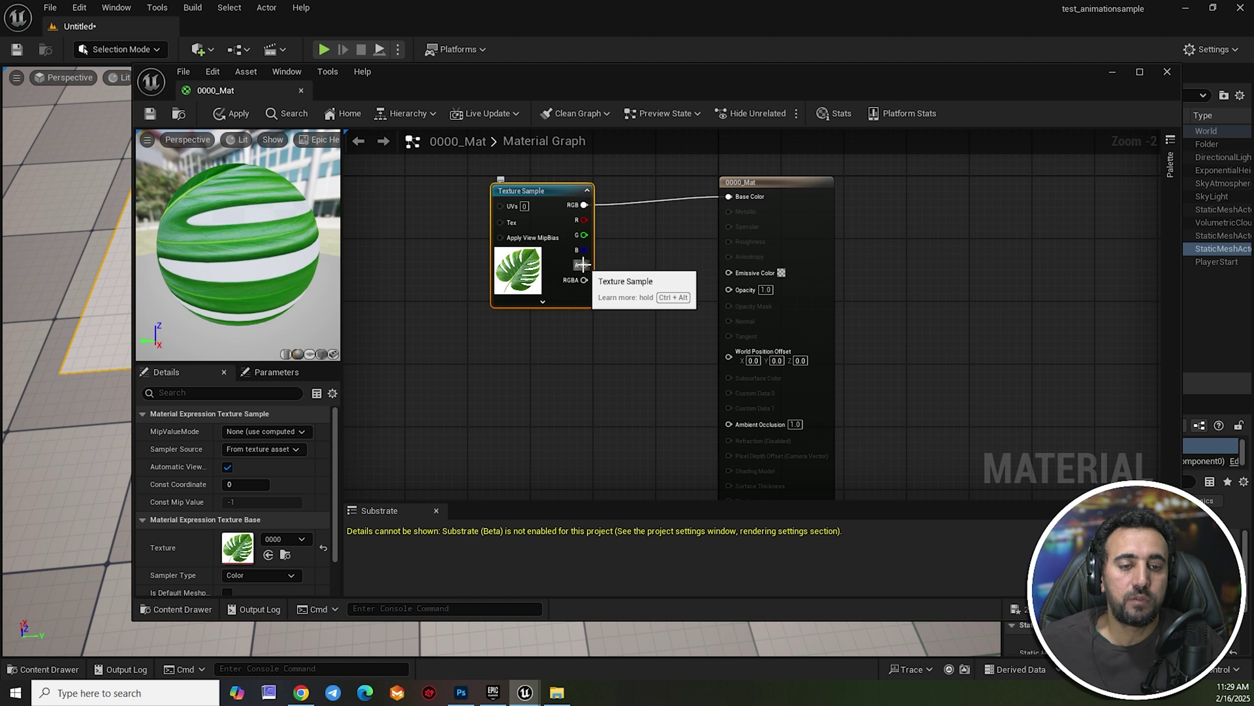
left_click_drag(725, 293, 728, 289)
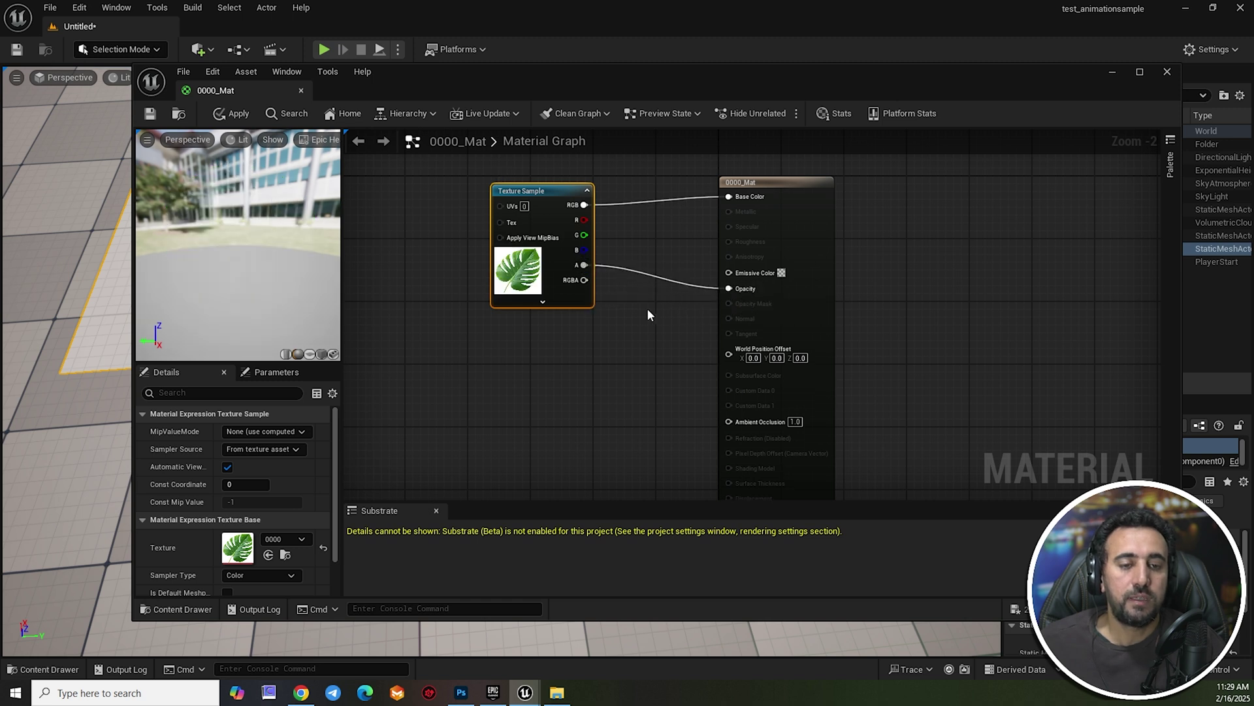
left_click(242, 115)
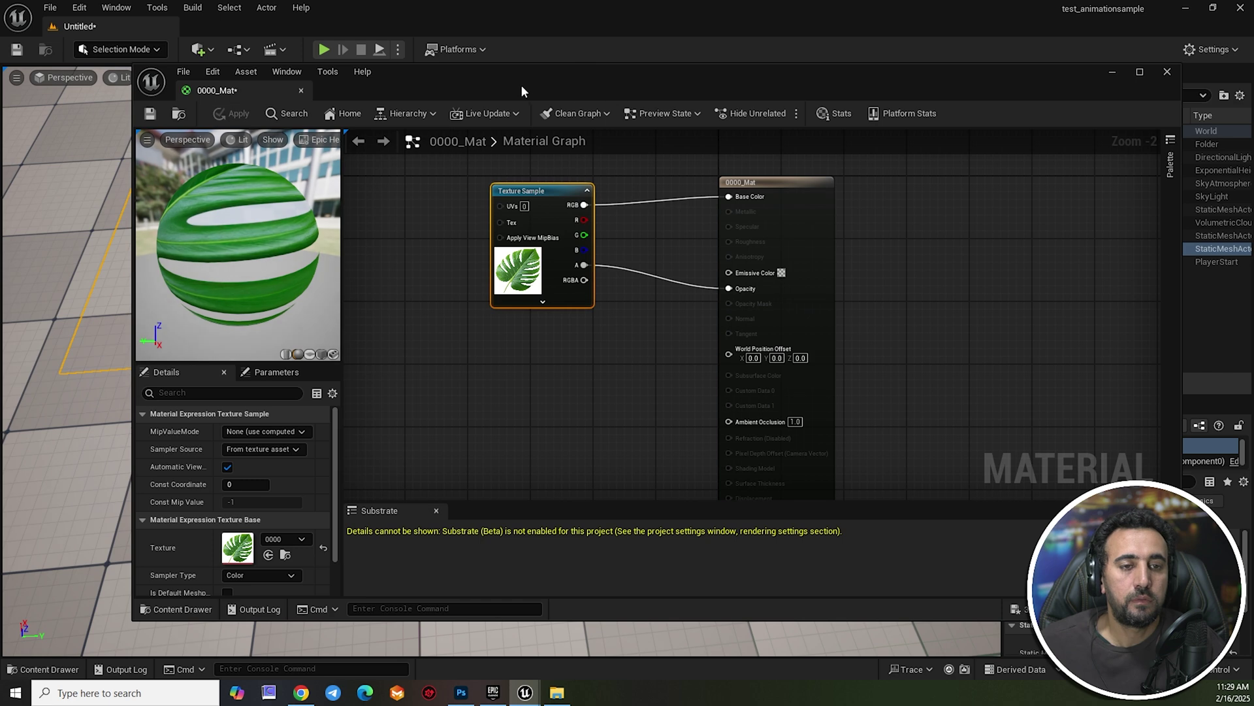
left_click_drag(520, 84, 888, 95)
right_click_drag(440, 266, 392, 327)
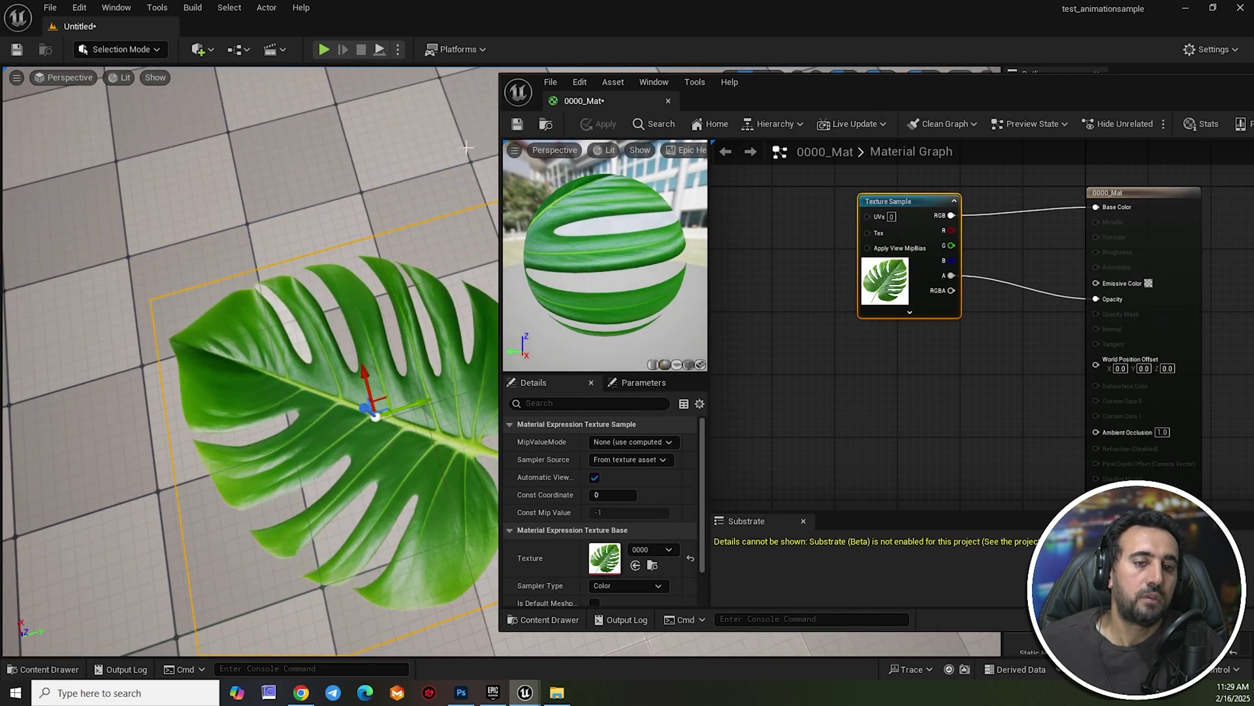
left_click(667, 103)
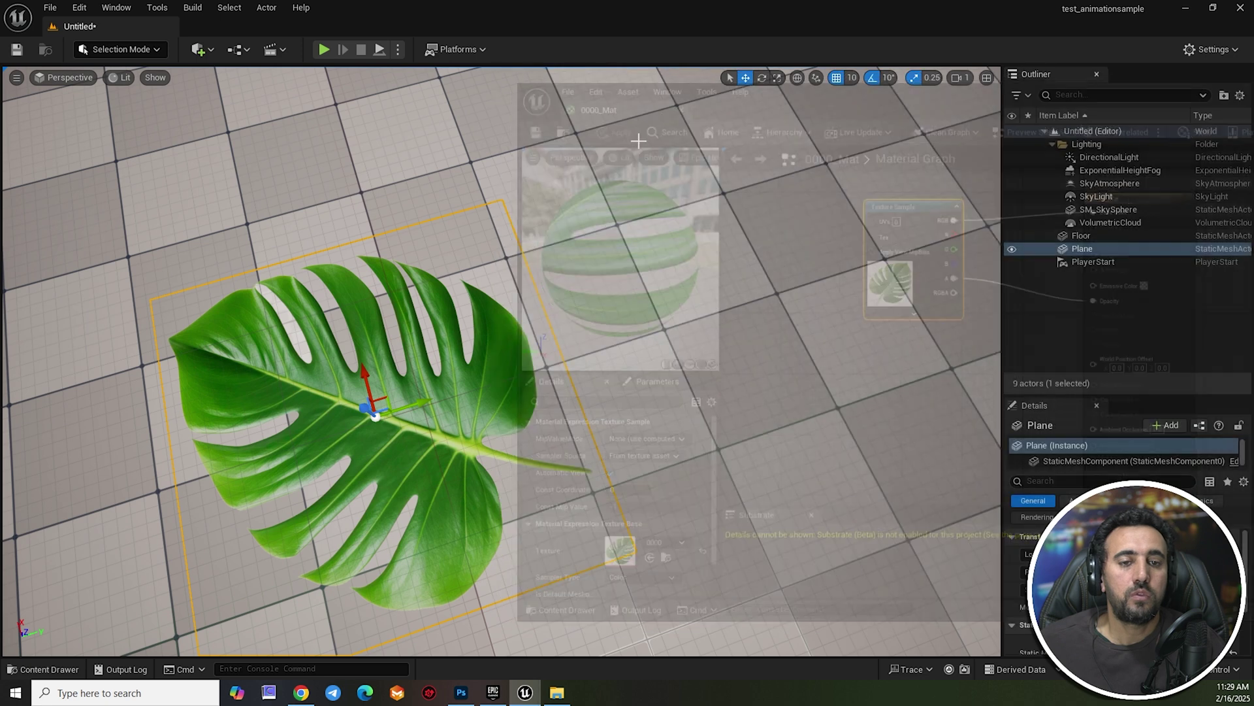
Create a Niagara System in the img folder based on the BlowingParticles emitter and name it test_01.
right_click_drag(588, 341, 535, 242)
key("ctrl+space")
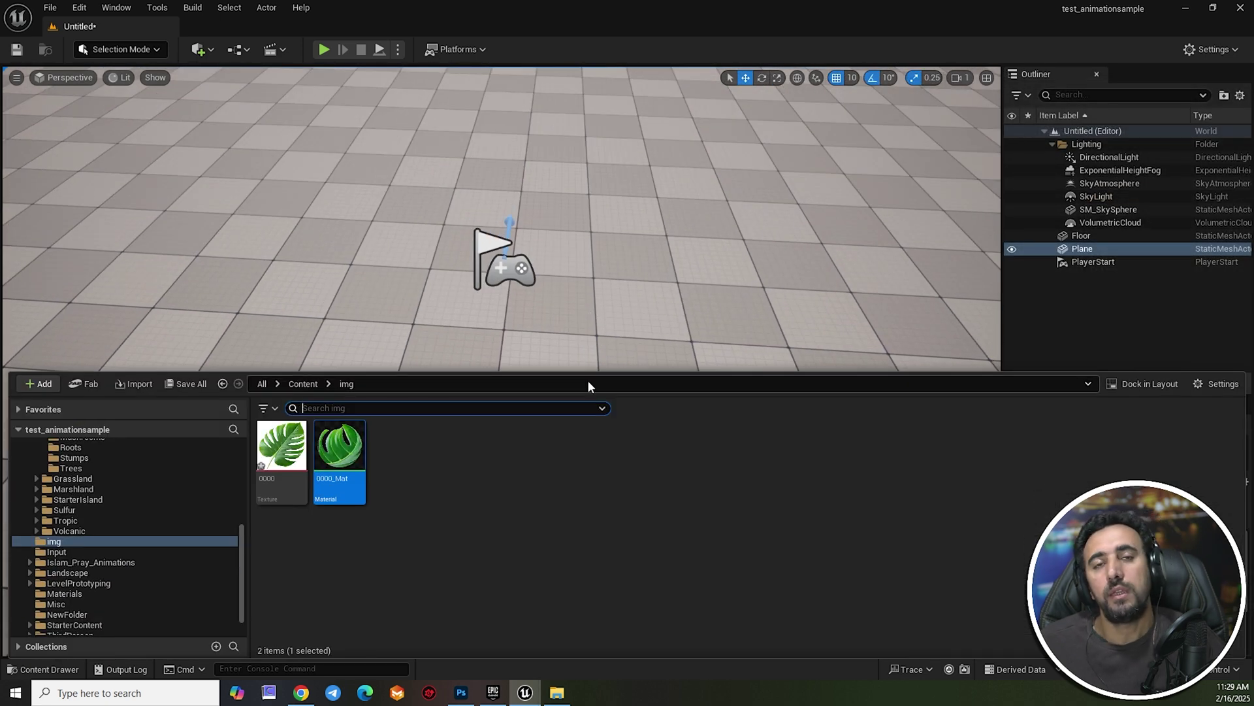
right_click(462, 475)
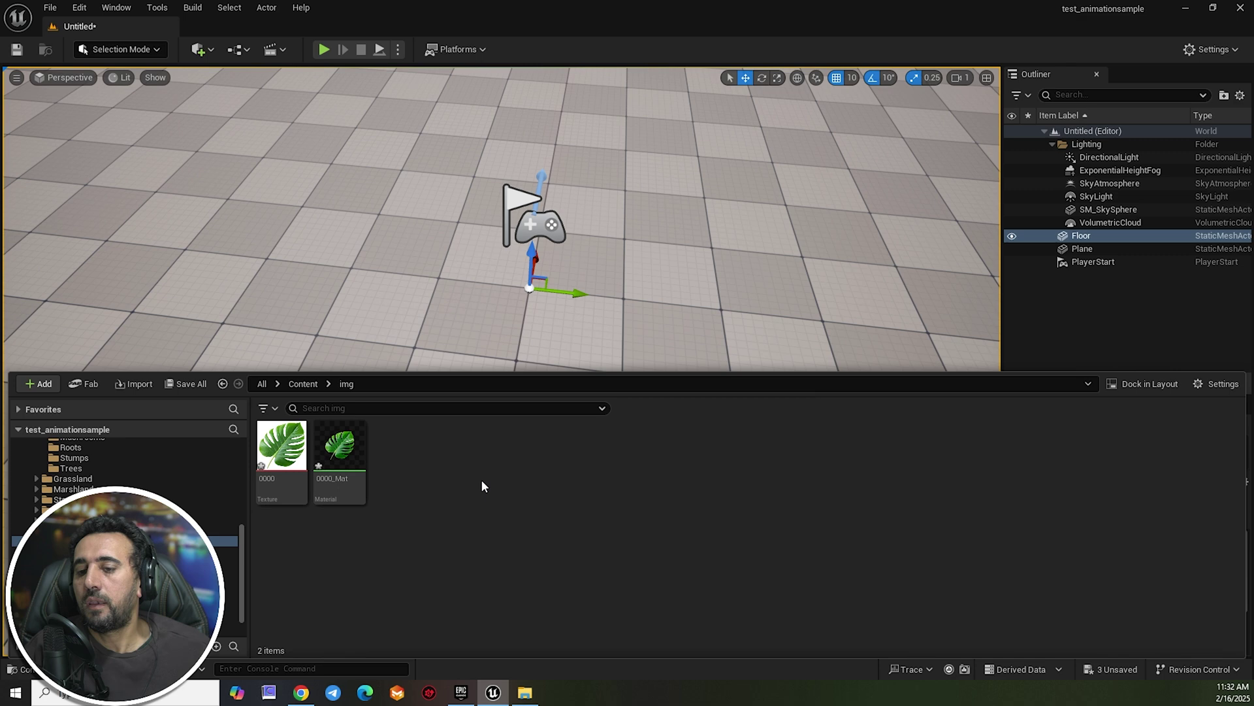
right_click(480, 480)
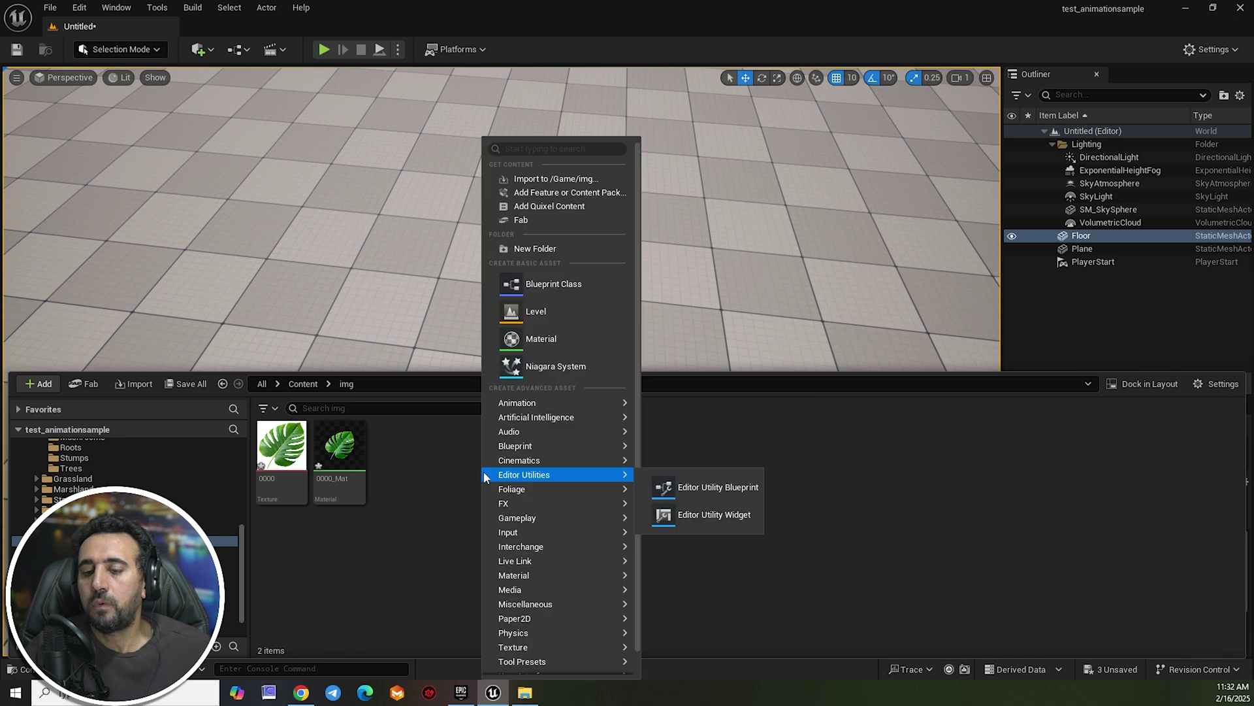
left_click(574, 368)
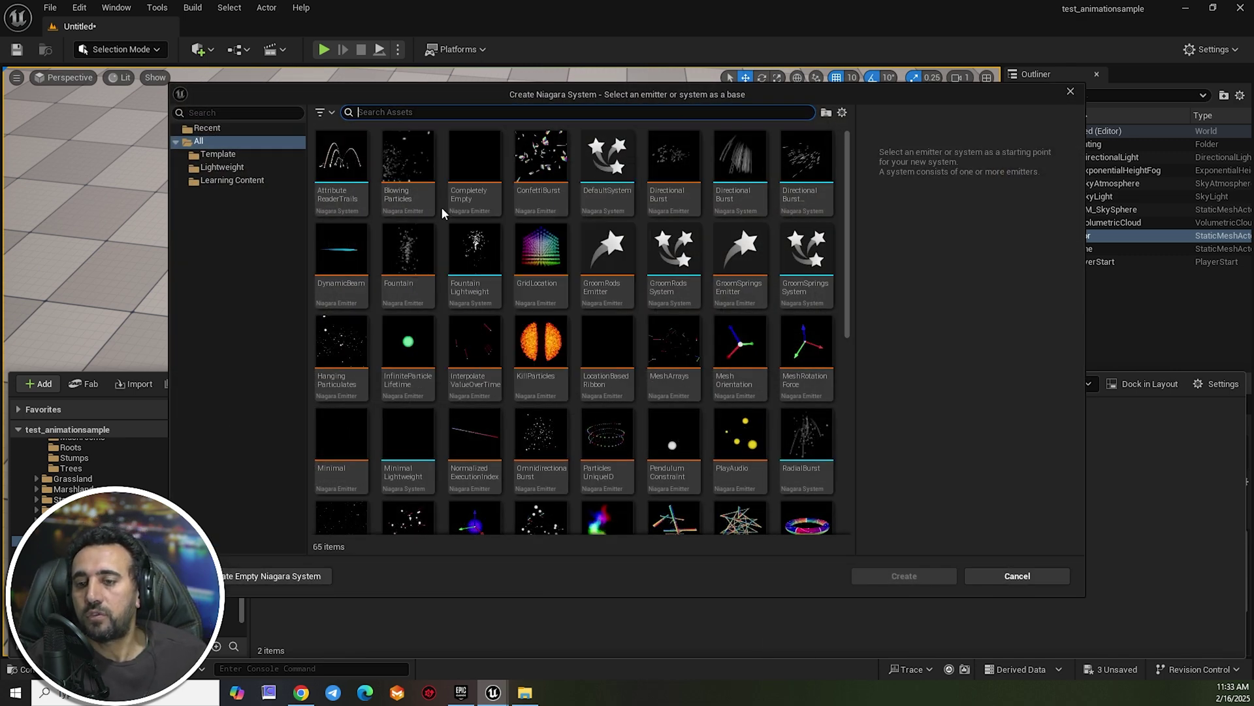
left_click(401, 151)
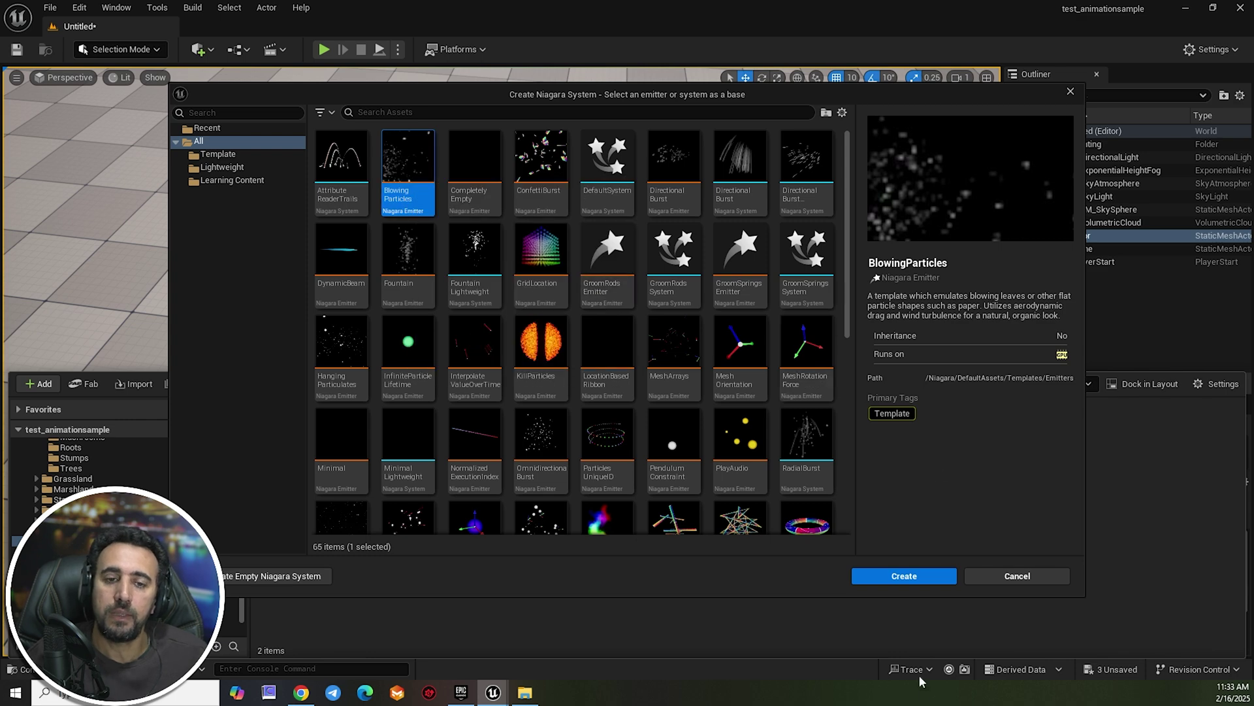
left_click(928, 579)
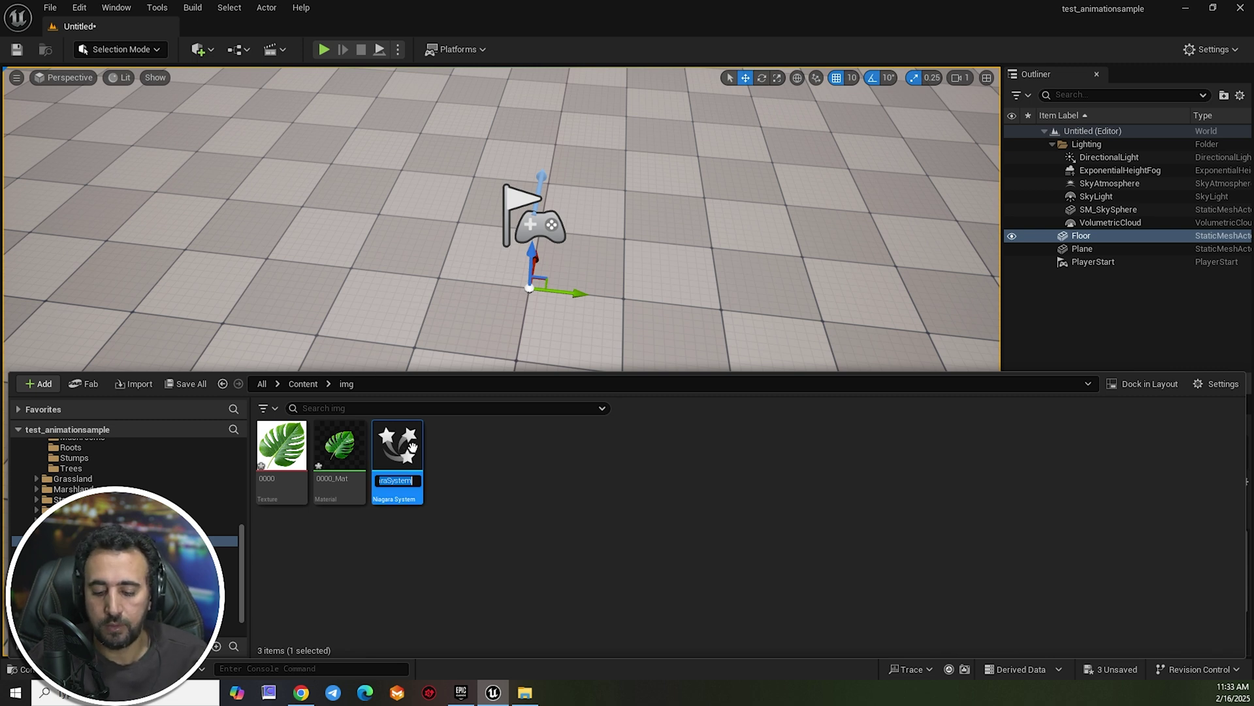
key("Return")
Set the Sprite Renderer material of the test_01 Niagara system to 0000_Mat and save the system.
double_click(399, 447)
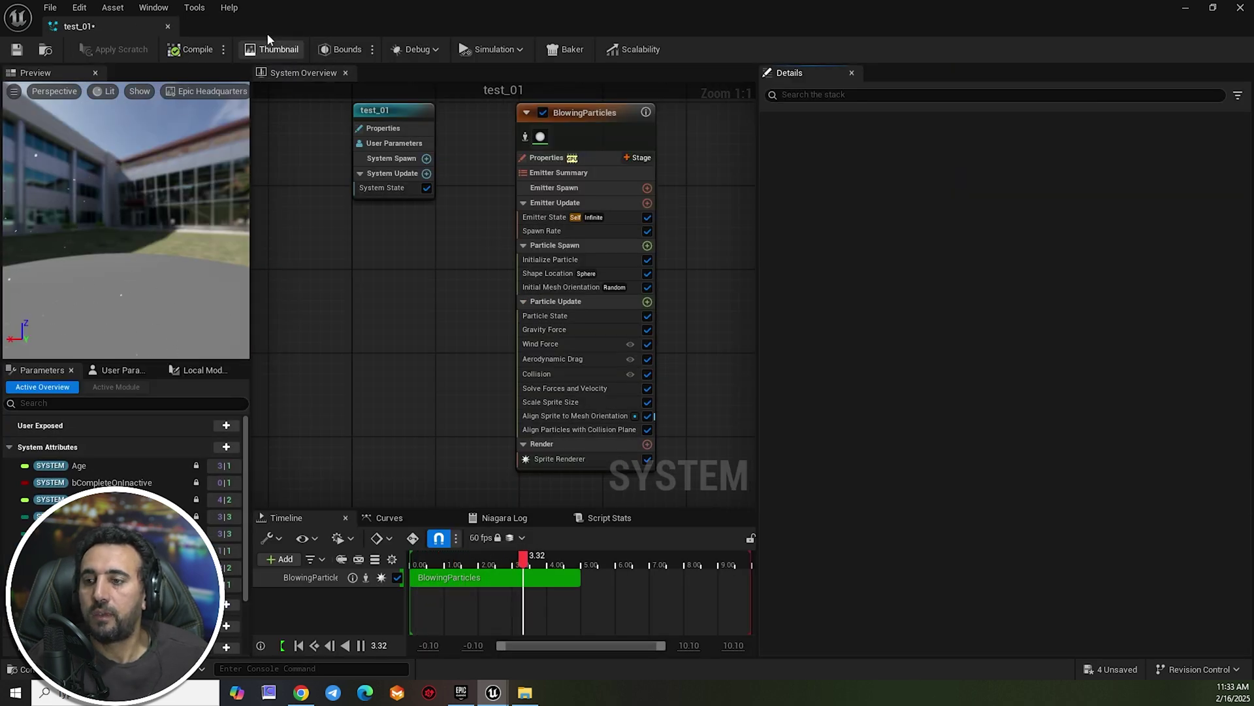
left_click_drag(266, 33, 582, 40)
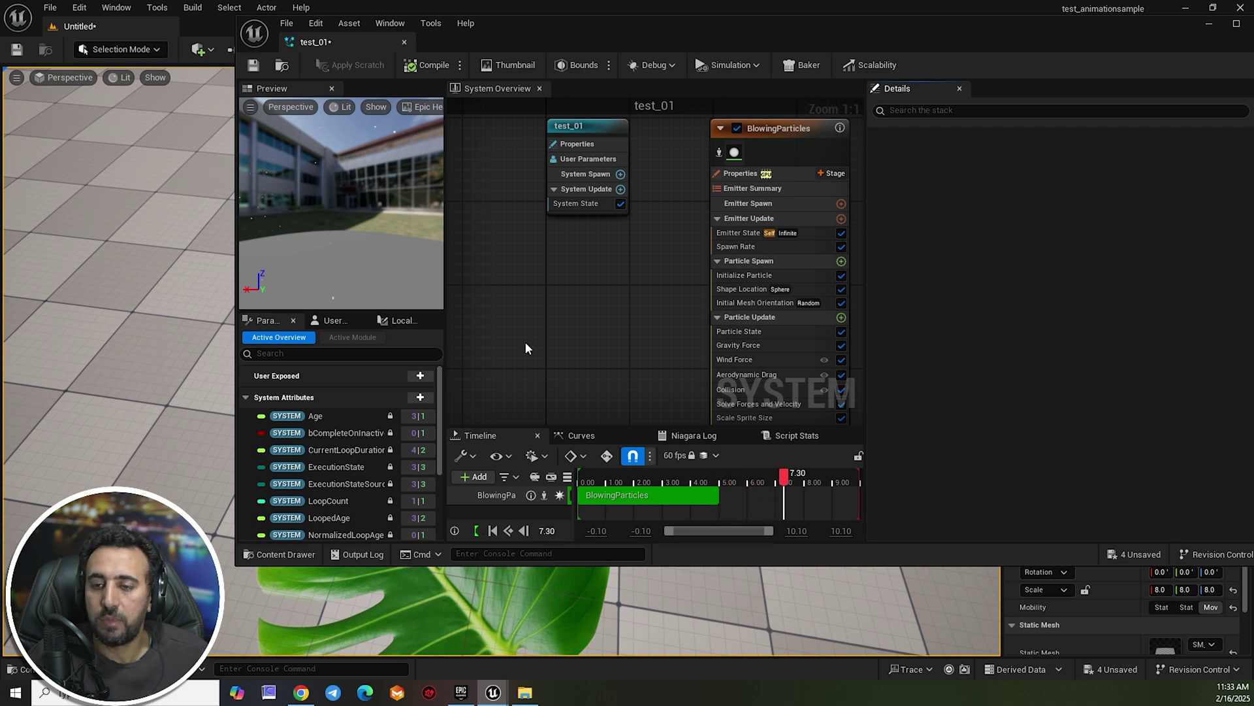
key("ctrl+space")
left_click(522, 436)
left_click(581, 436)
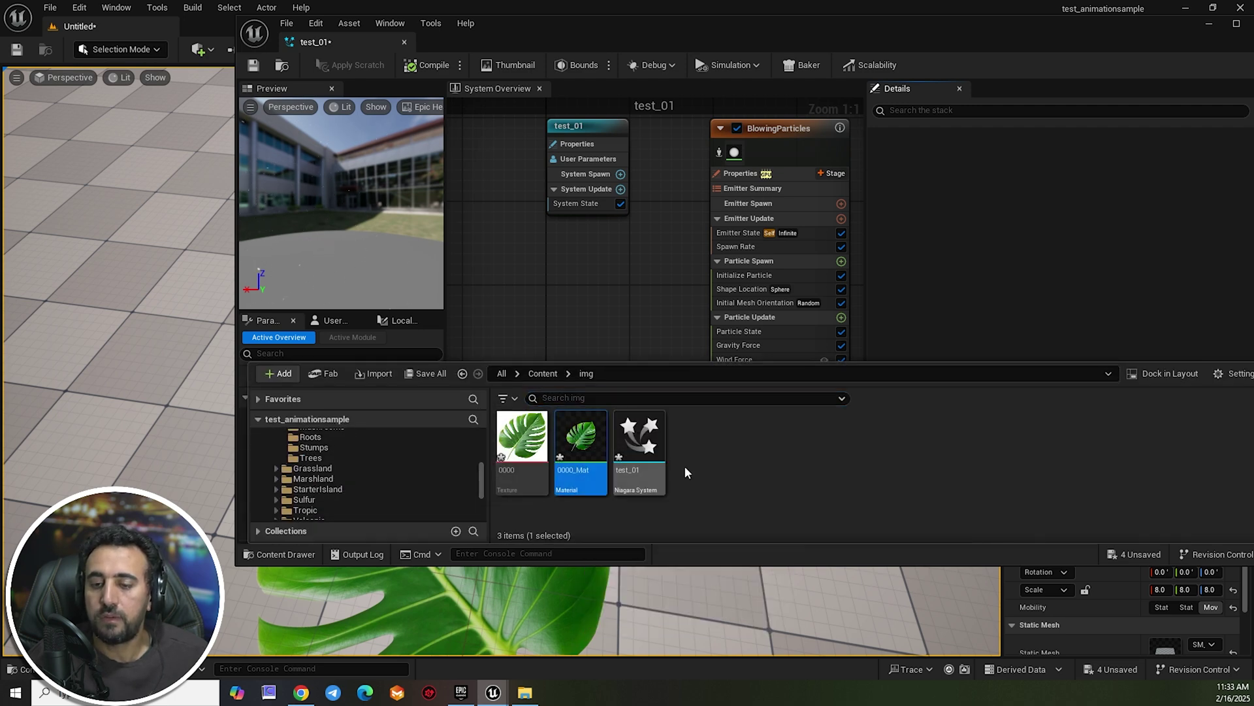
left_click_drag(961, 30, 661, 95)
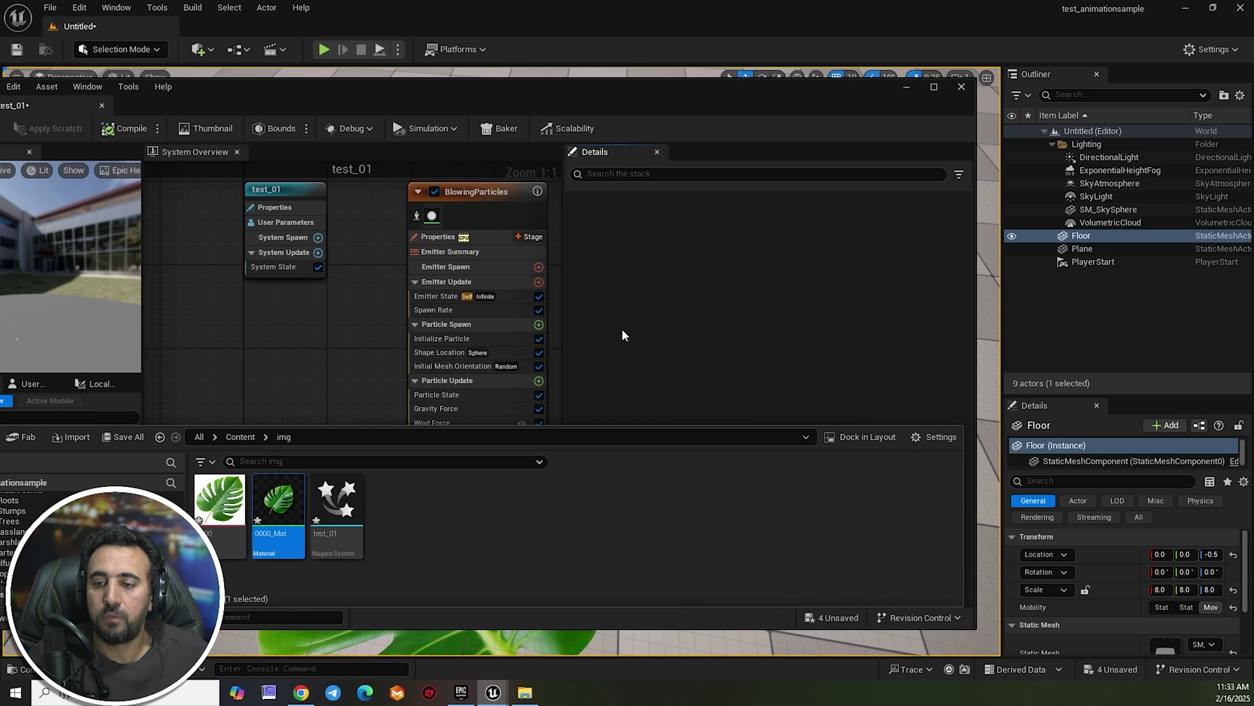
right_click_drag(319, 336, 282, 216)
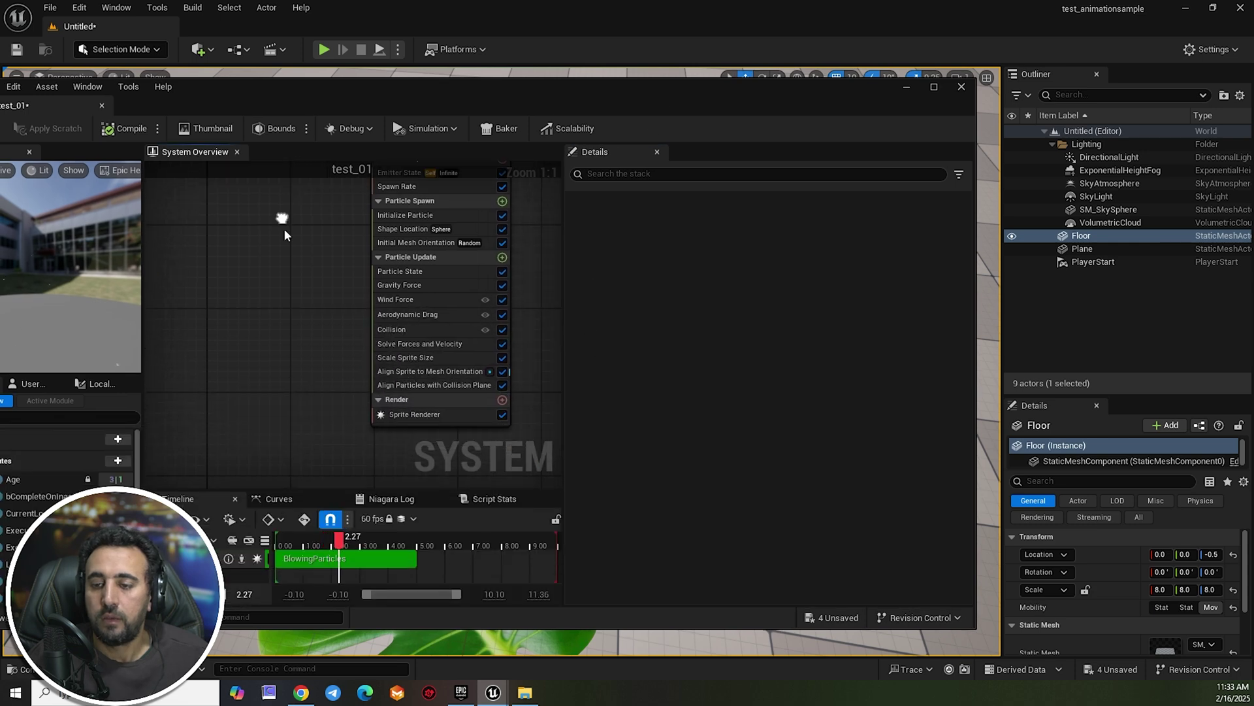
left_click(436, 415)
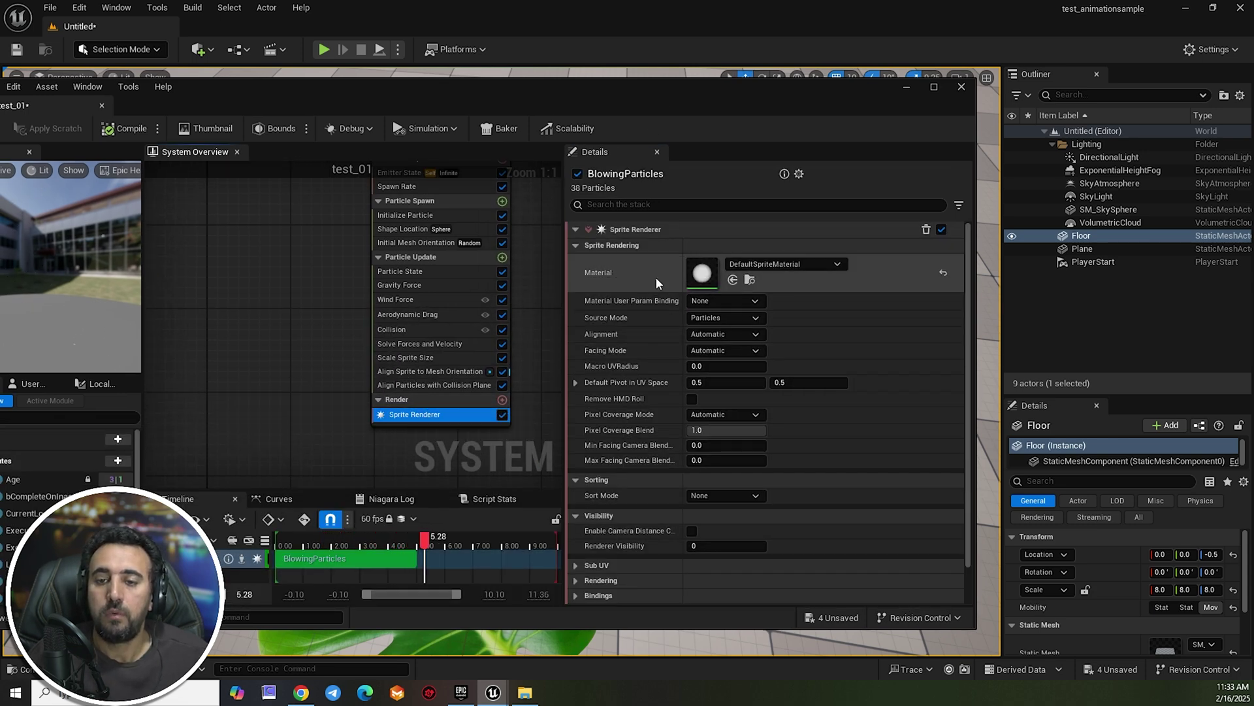
left_click(732, 280)
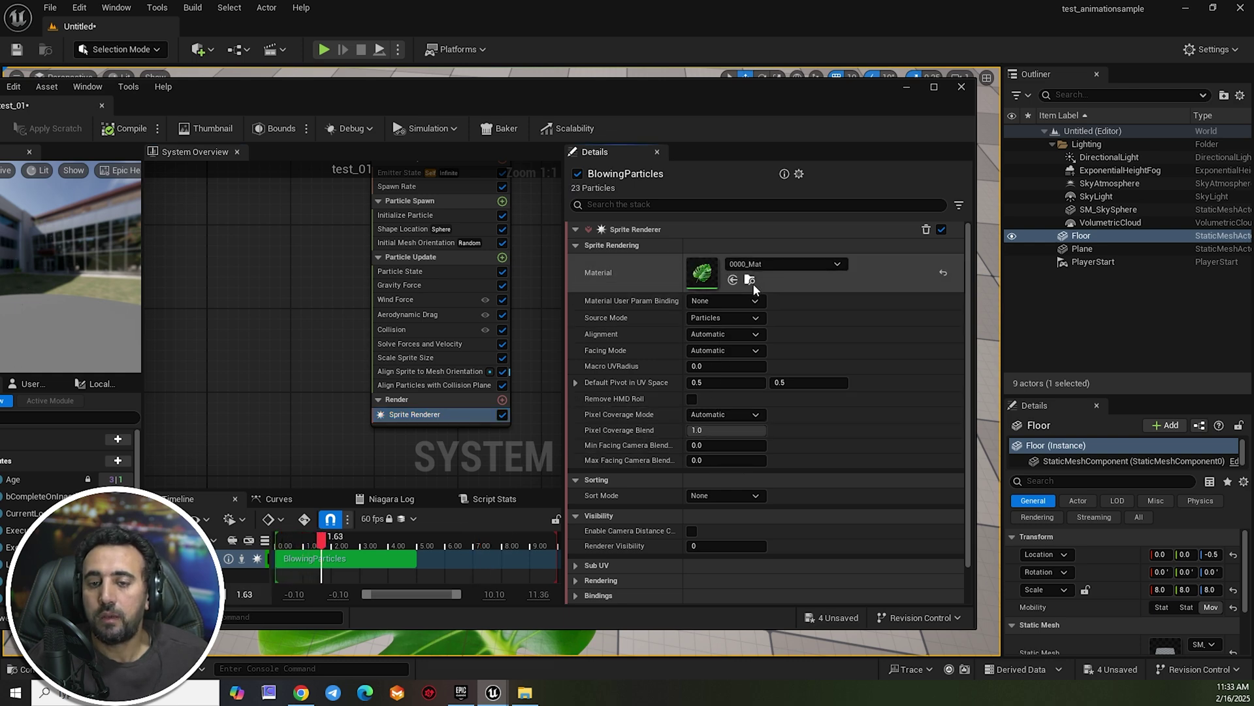
left_click_drag(449, 91, 816, 88)
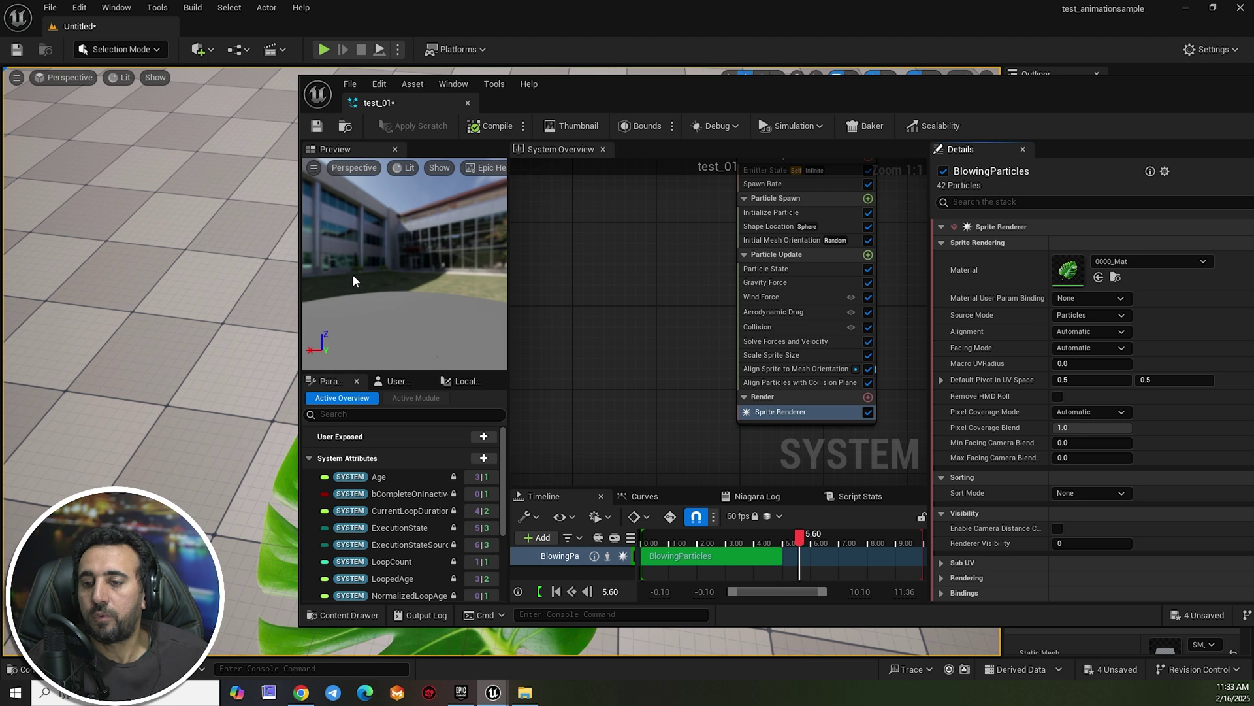
left_click(315, 129)
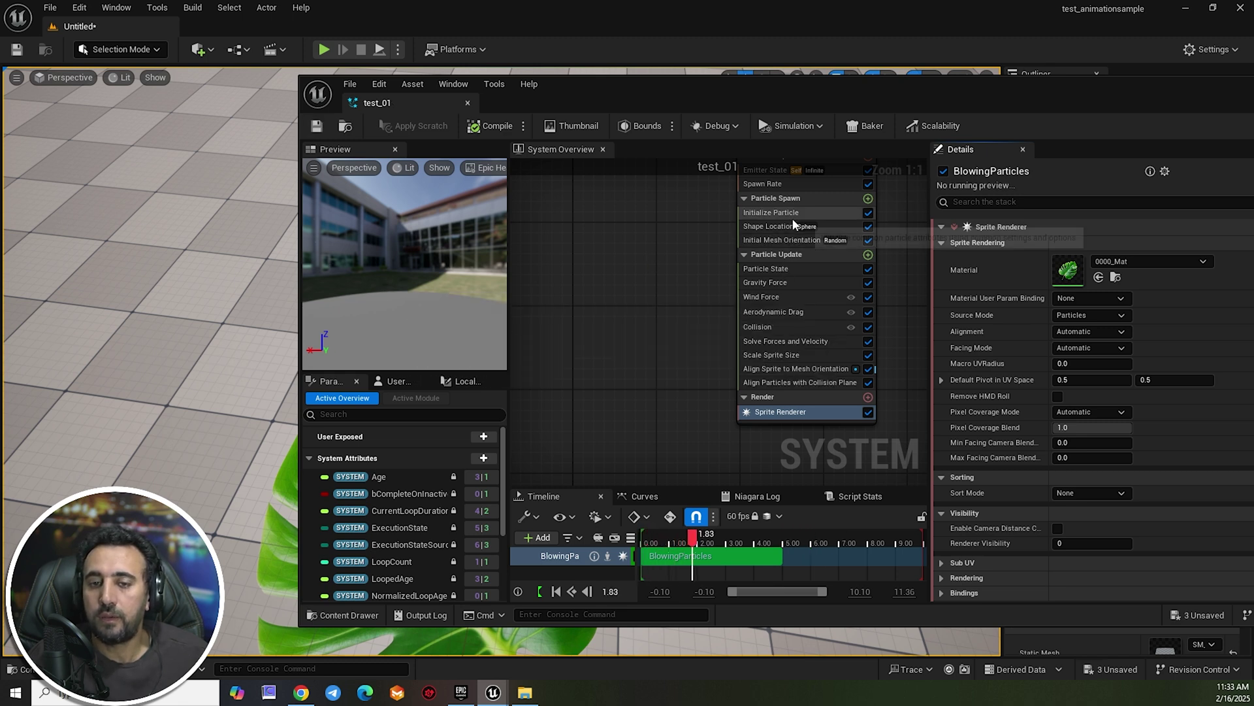
Set the BlowingParticles emitter's SpawnRate to 100 and close the test_01 system.
right_click_drag(792, 221, 724, 222)
right_click_drag(592, 338, 560, 400)
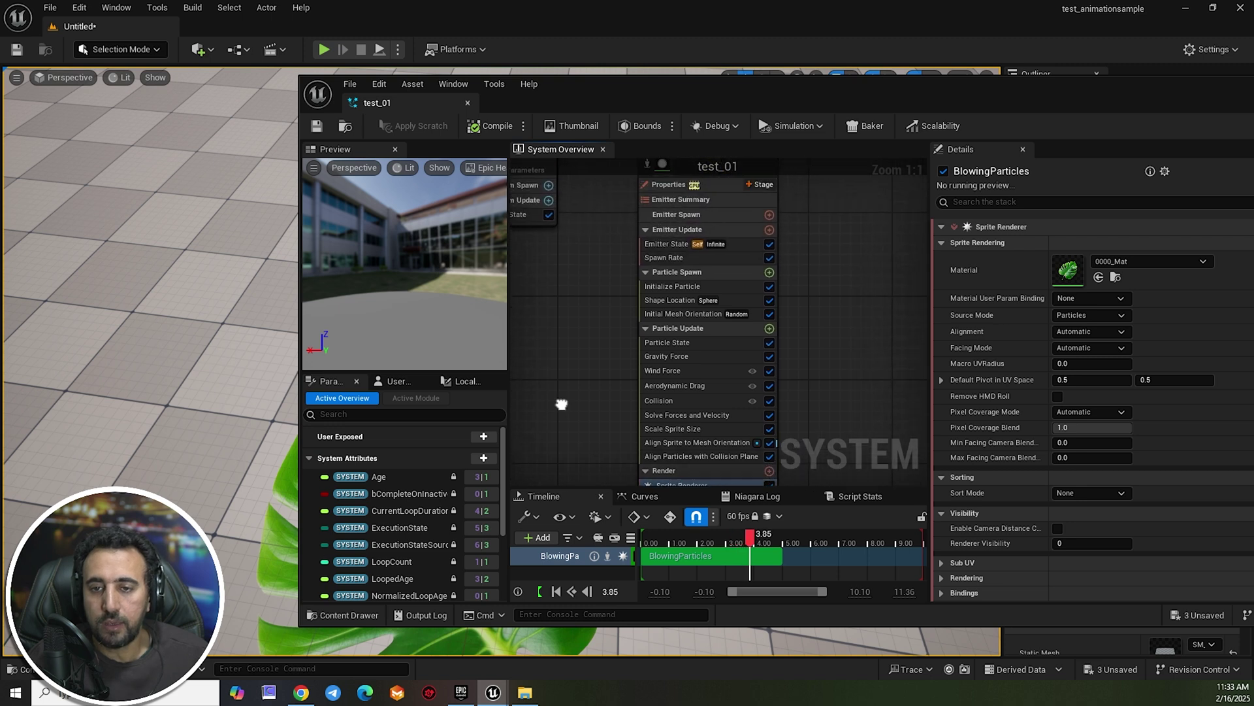
left_click(662, 262)
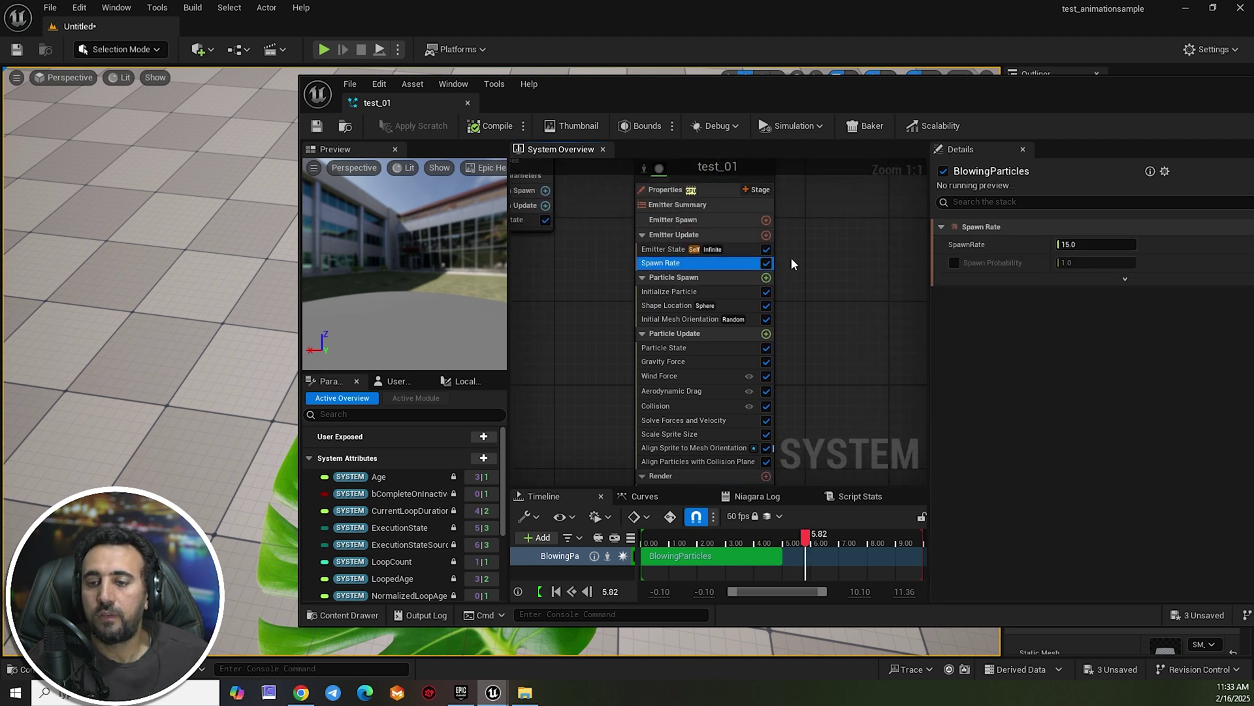
left_click(1097, 246)
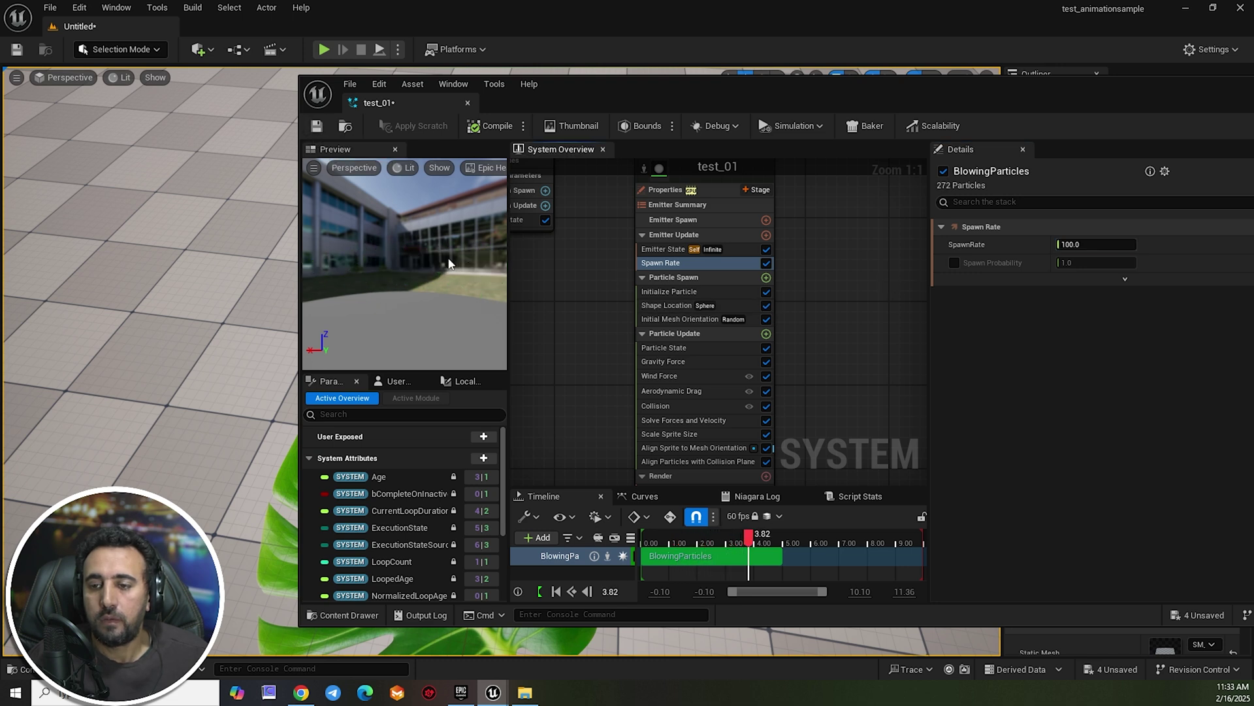
left_click_drag(448, 264, 448, 340)
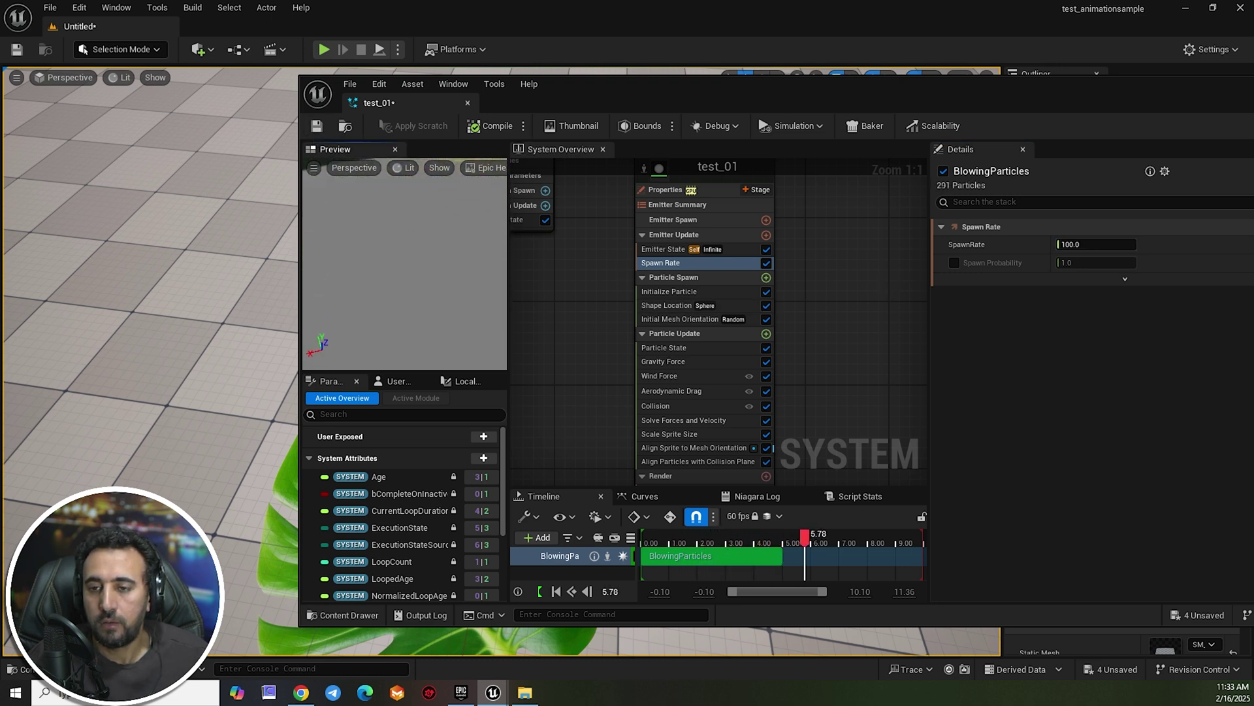
left_click(468, 103)
Place the test_01 Niagara system on the floor of the level and view its leaf particles.
key("ctrl+space")
left_click_drag(414, 444, 406, 182)
key("f")
right_click_drag(833, 401, 875, 327)
left_click(834, 401)
double_click(747, 421)
right_click_drag(394, 365, 394, 365)
right_click(387, 379)
In test_01's Initialize Particle module, set Uniform Sprite Size Min to 10 and Max to 20, then save and close the system.
key("ctrl+space")
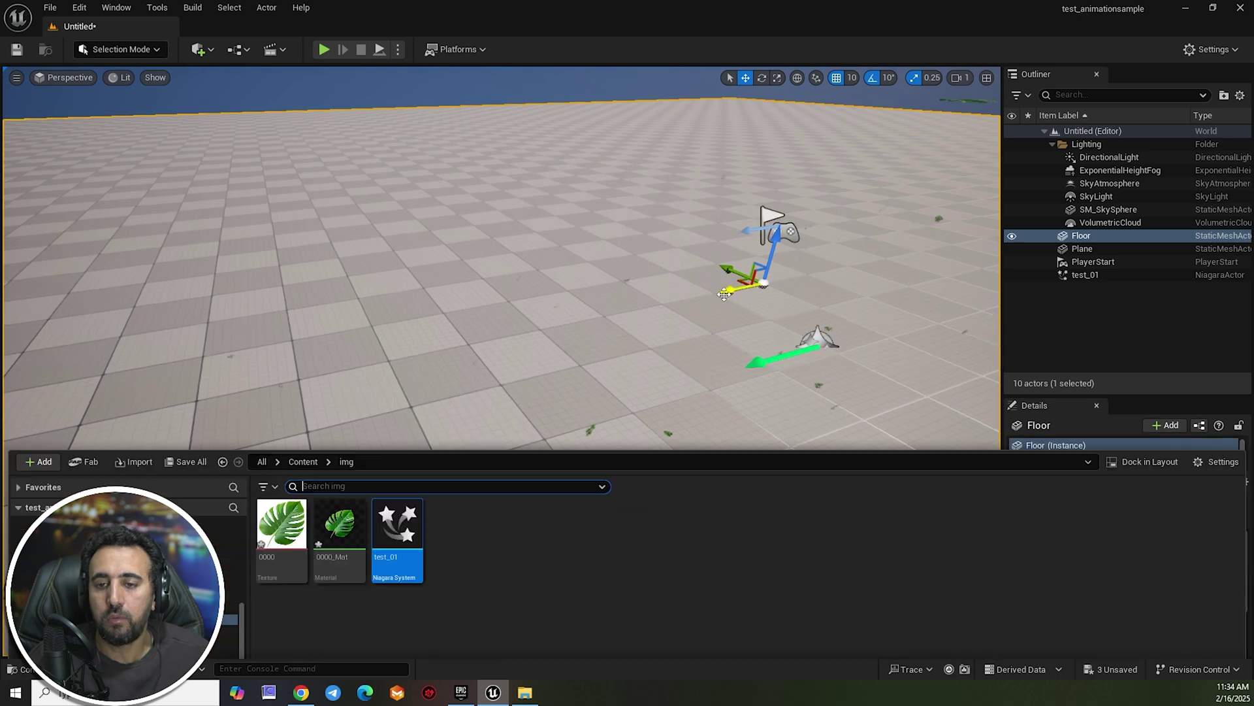
double_click(388, 433)
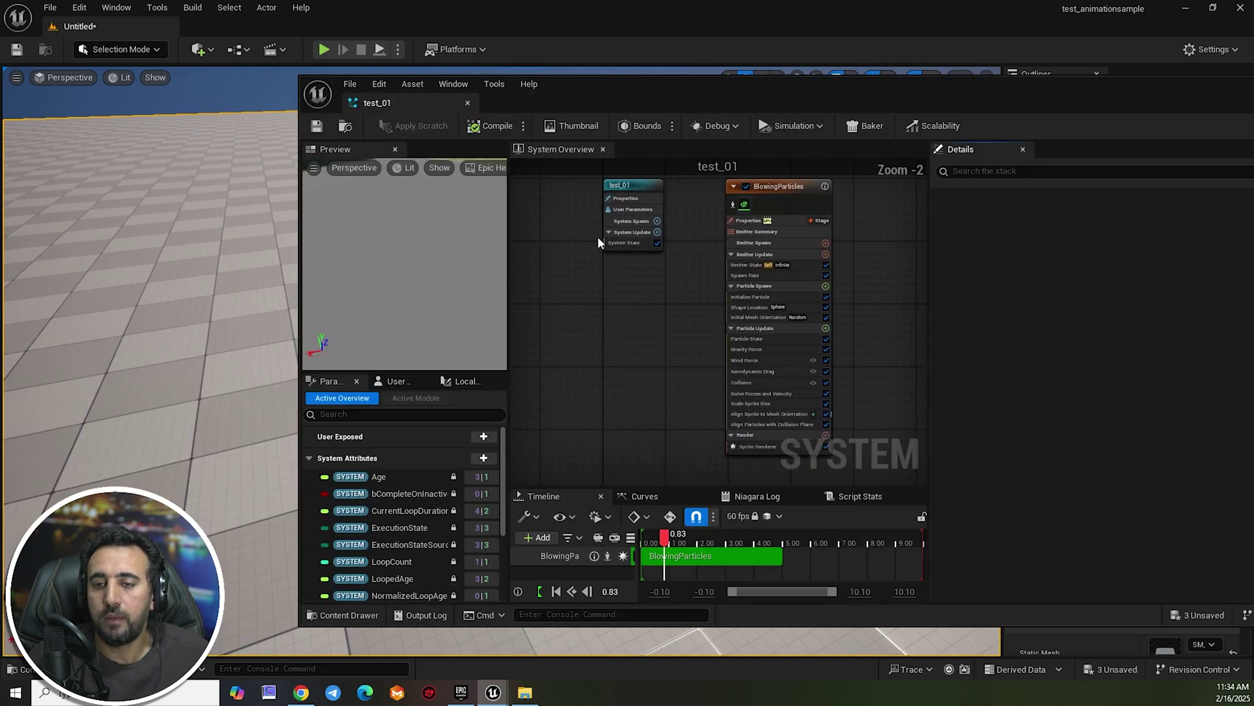
right_click_drag(665, 327, 631, 362)
left_click(680, 323)
right_click_drag(829, 360, 796, 315)
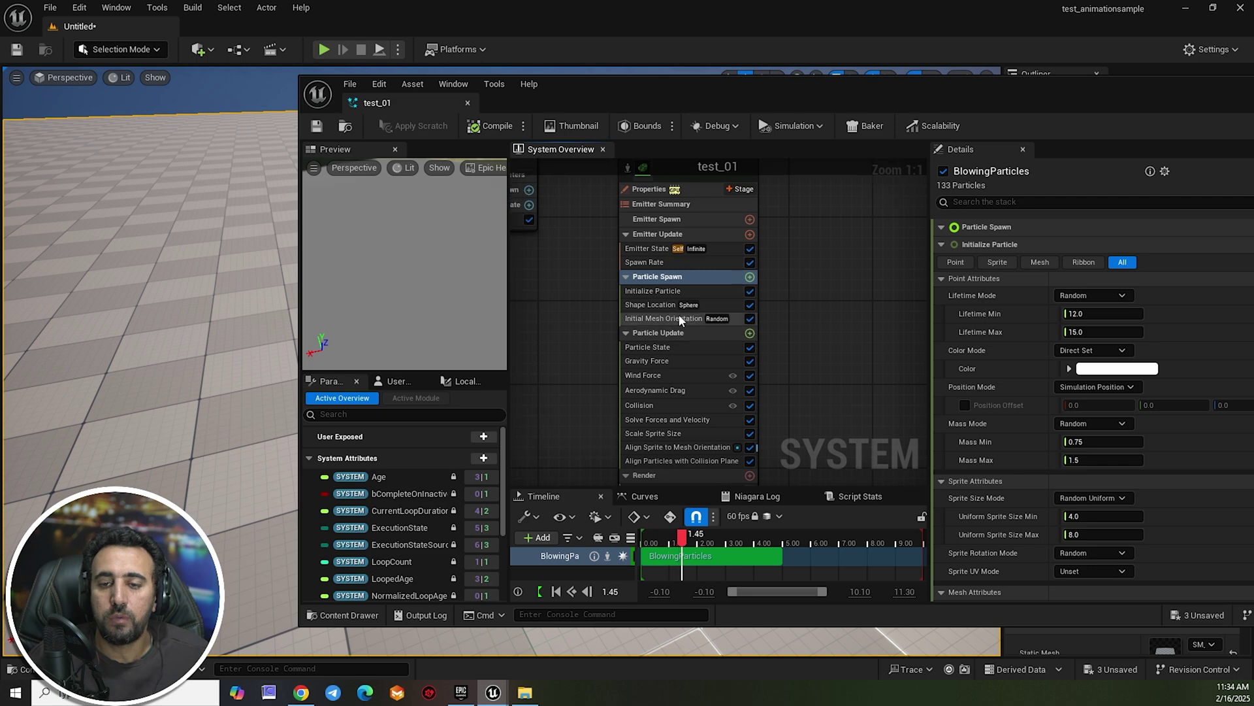
left_click(696, 293)
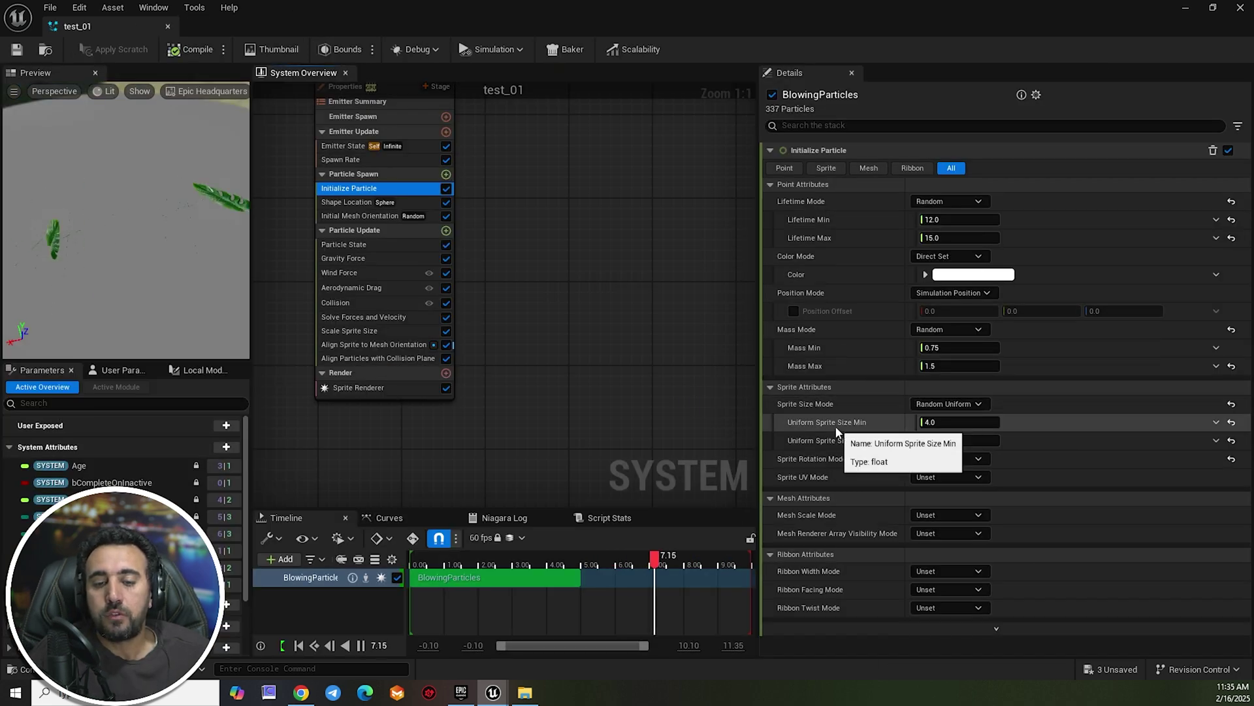
left_click(962, 422)
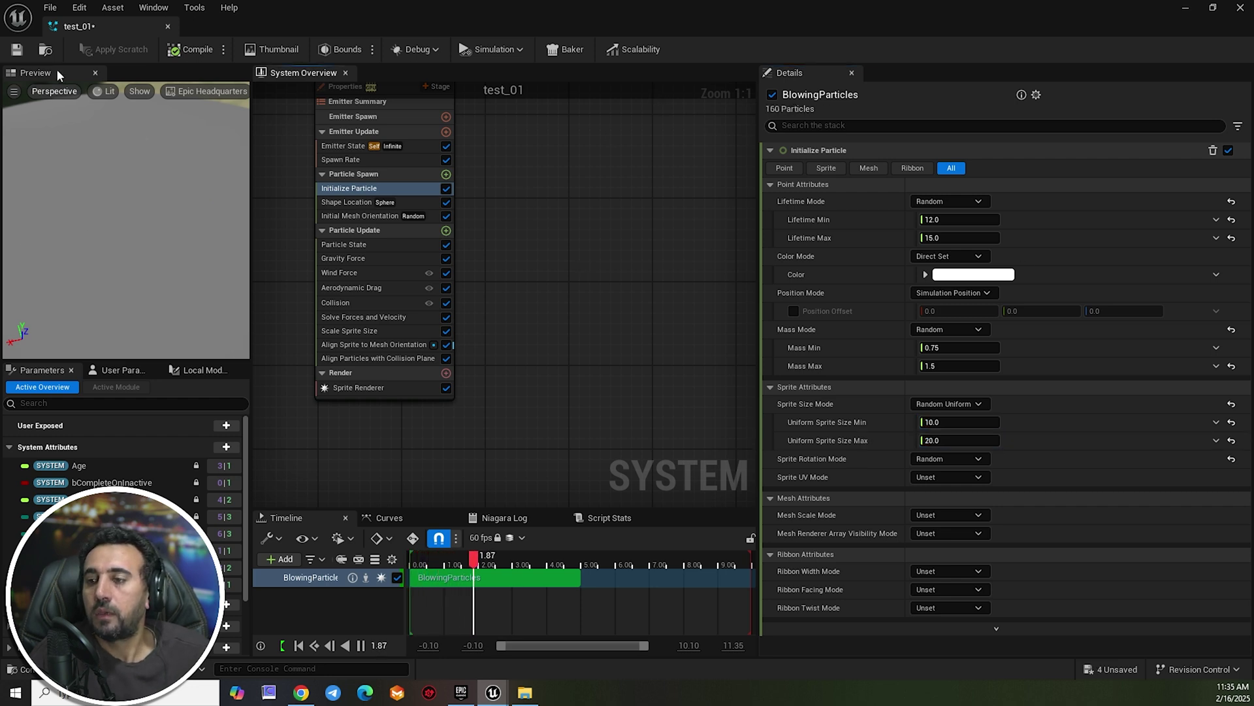
left_click(16, 51)
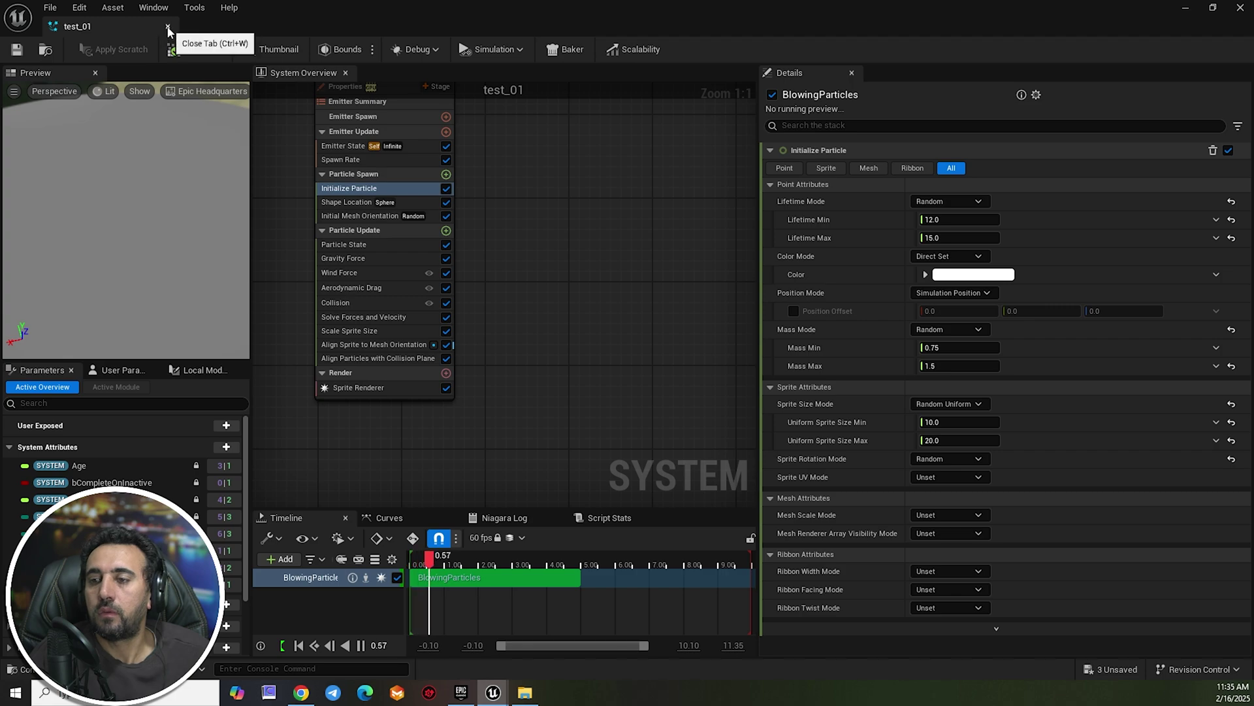
left_click(167, 27)
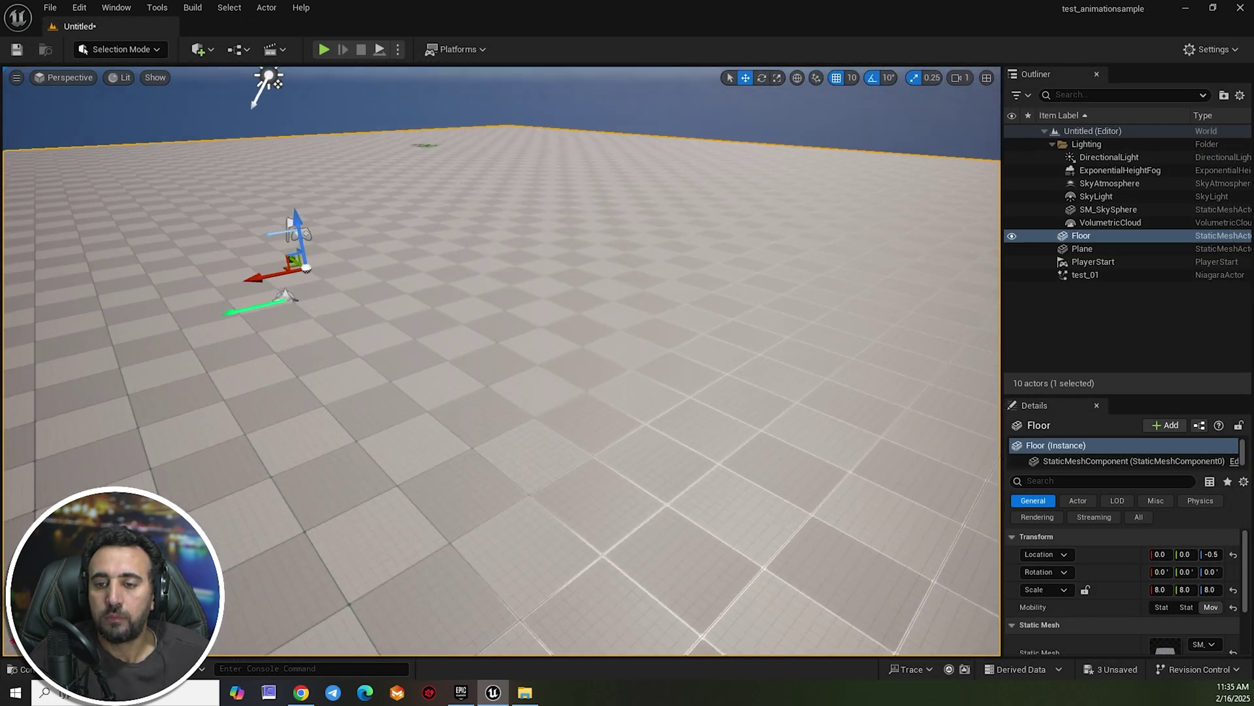
Inspect the leaf particles in the level and browse the tree meshes in Content/Environment/Foliage/Trees.
right_click_drag(501, 360, 385, 275)
key("w")
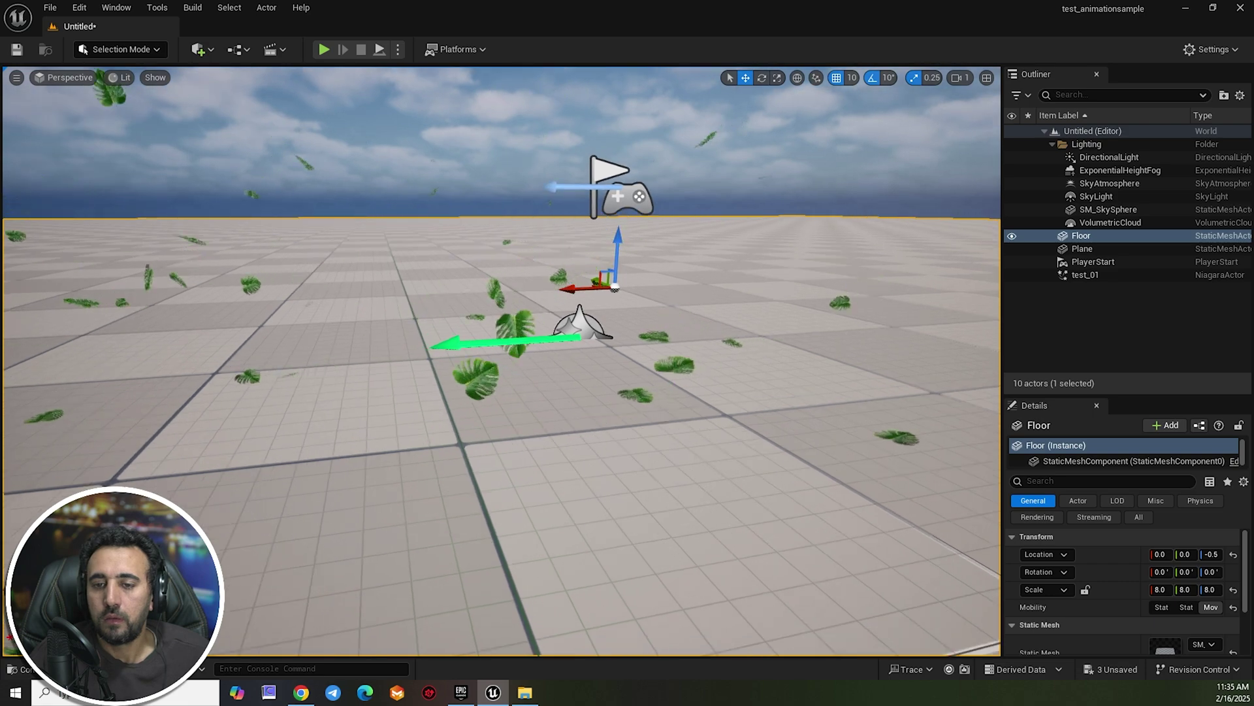
mouse_move(475, 334)
right_mouse_down()
mouse_move(477, 355)
mouse_move(490, 349)
right_mouse_up()
key("ctrl+space")
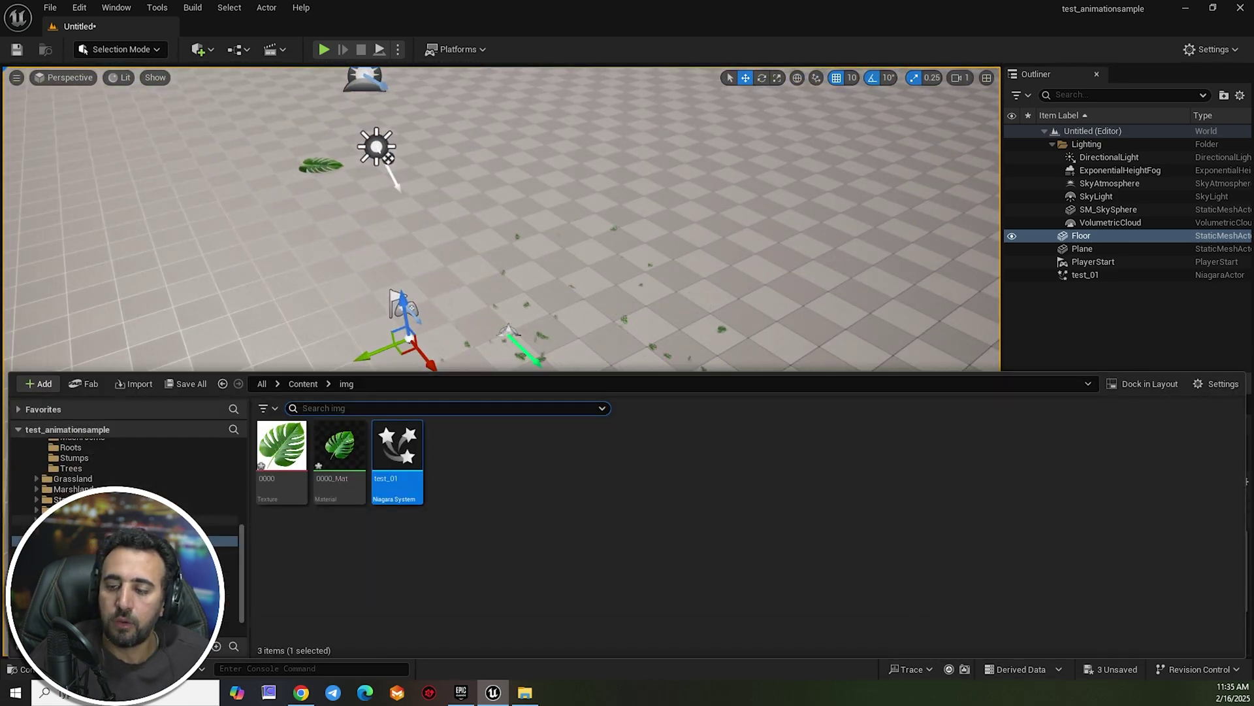
scroll(196, 575, "down", 2)
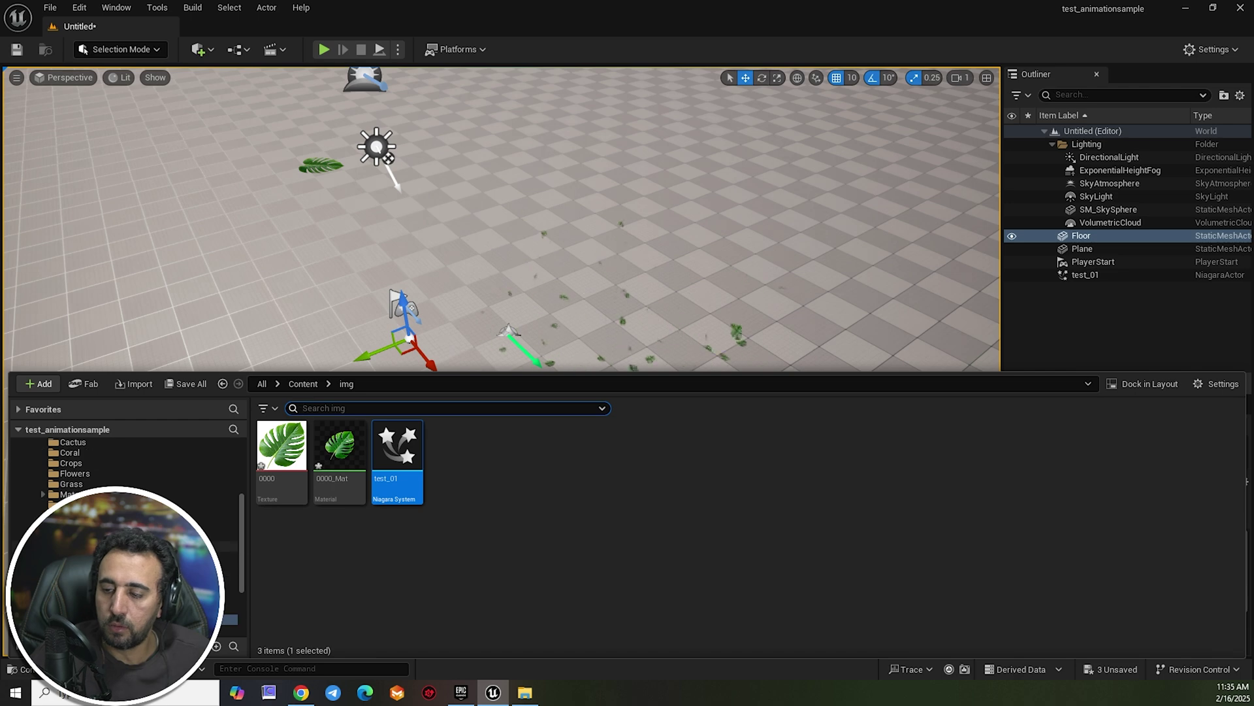
left_click(215, 546)
scroll(1006, 523, "down", 3)
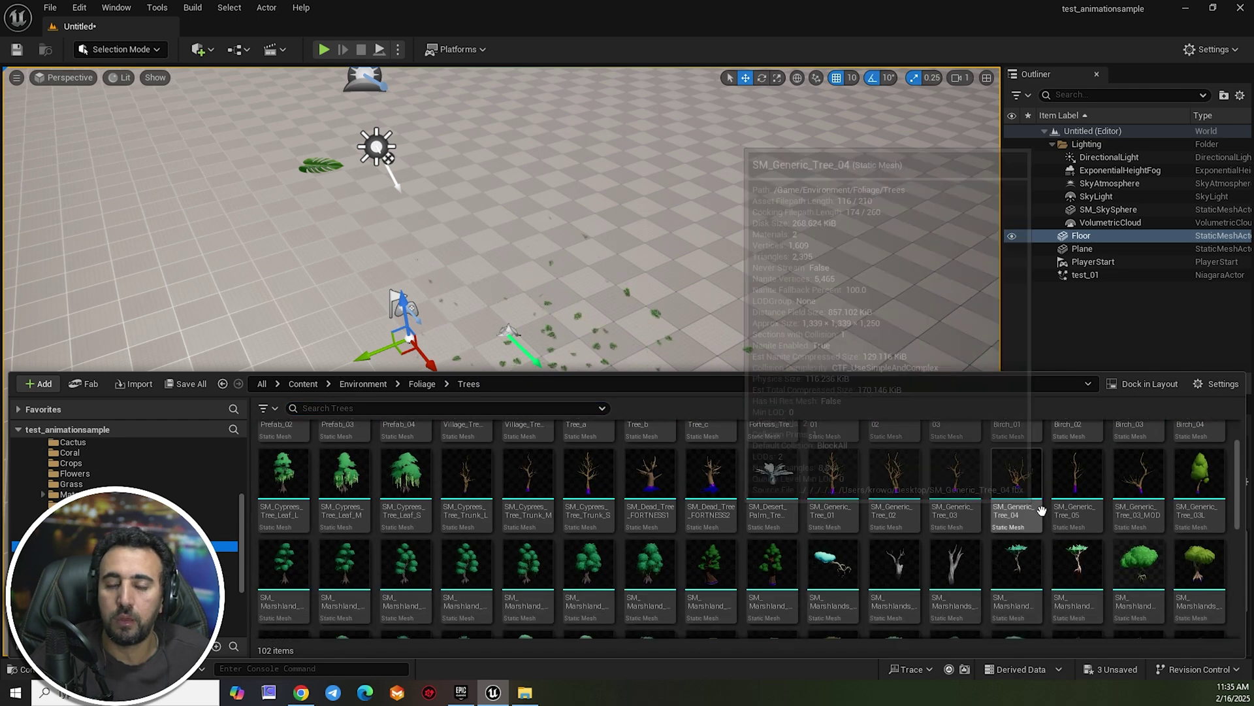
scroll(1131, 538, "down", 1)
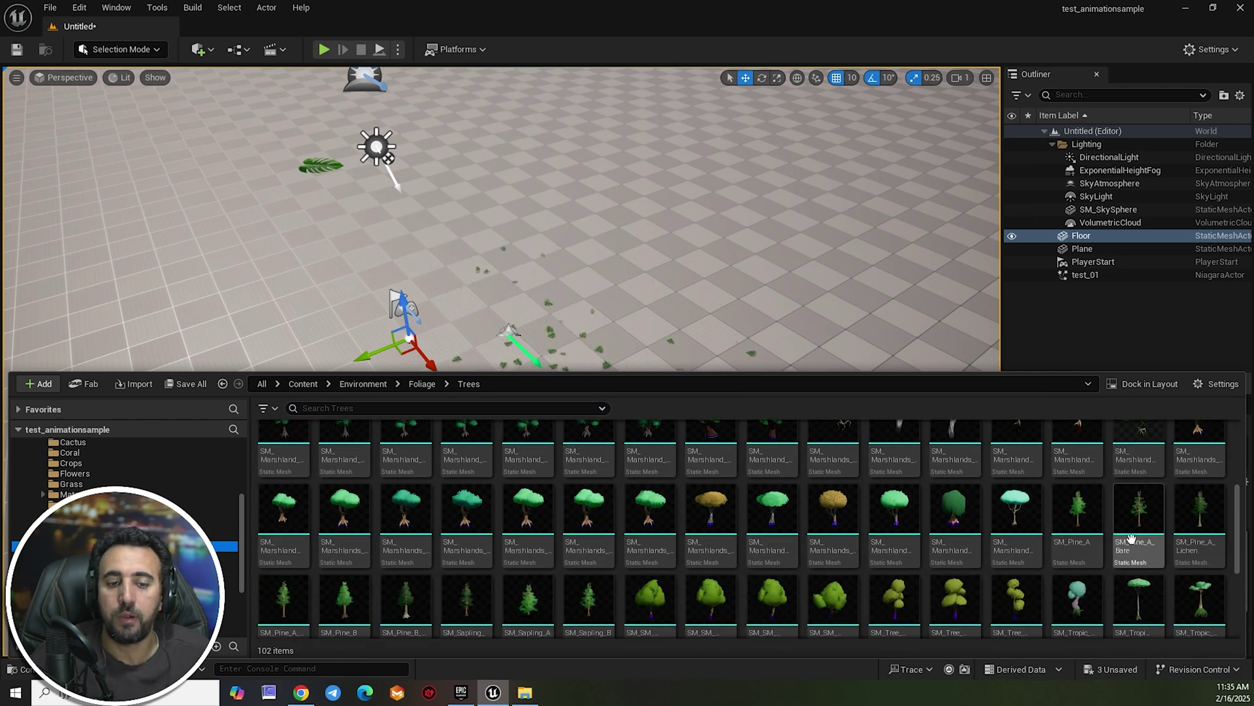
Open the Fab marketplace and search it for "tree".
left_click(105, 13)
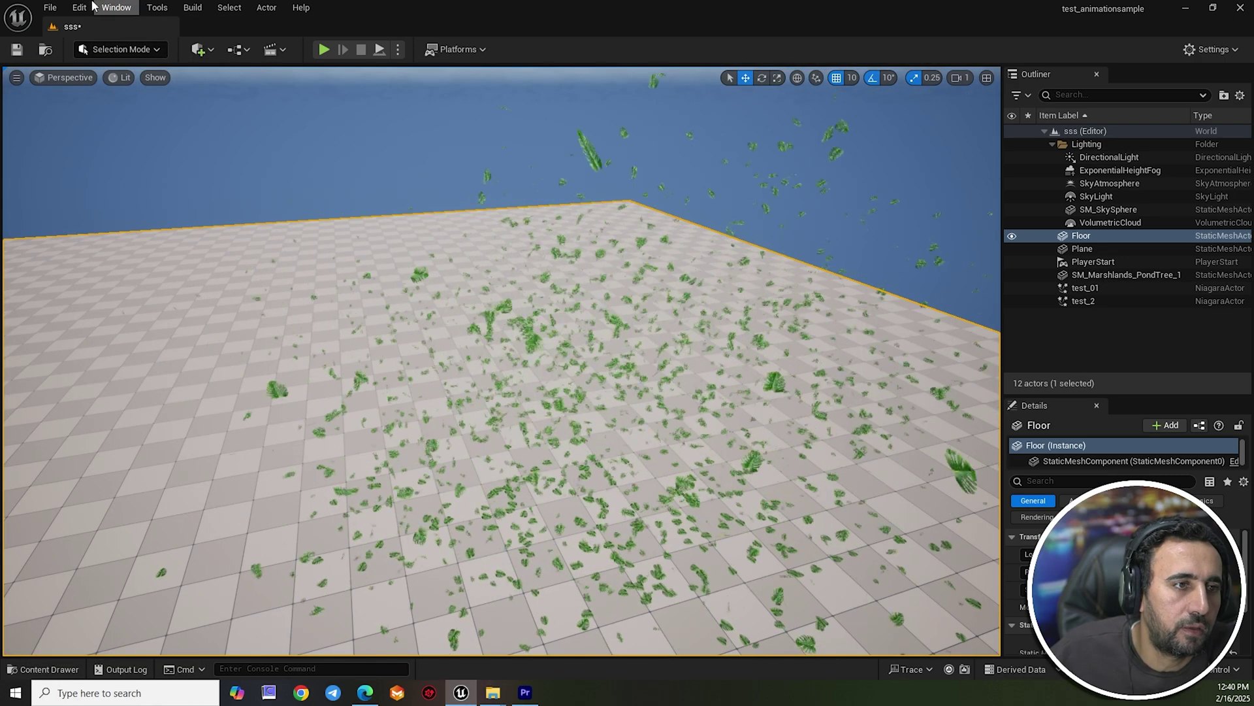
left_click(116, 9)
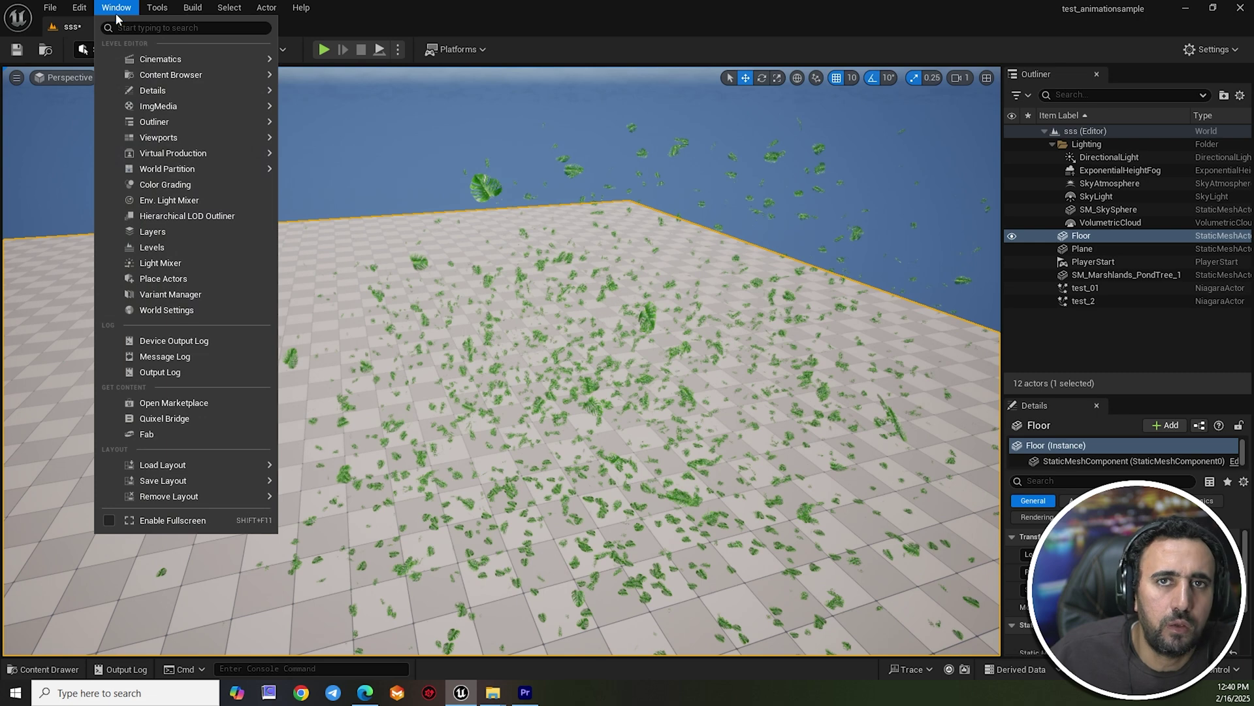
left_click(143, 435)
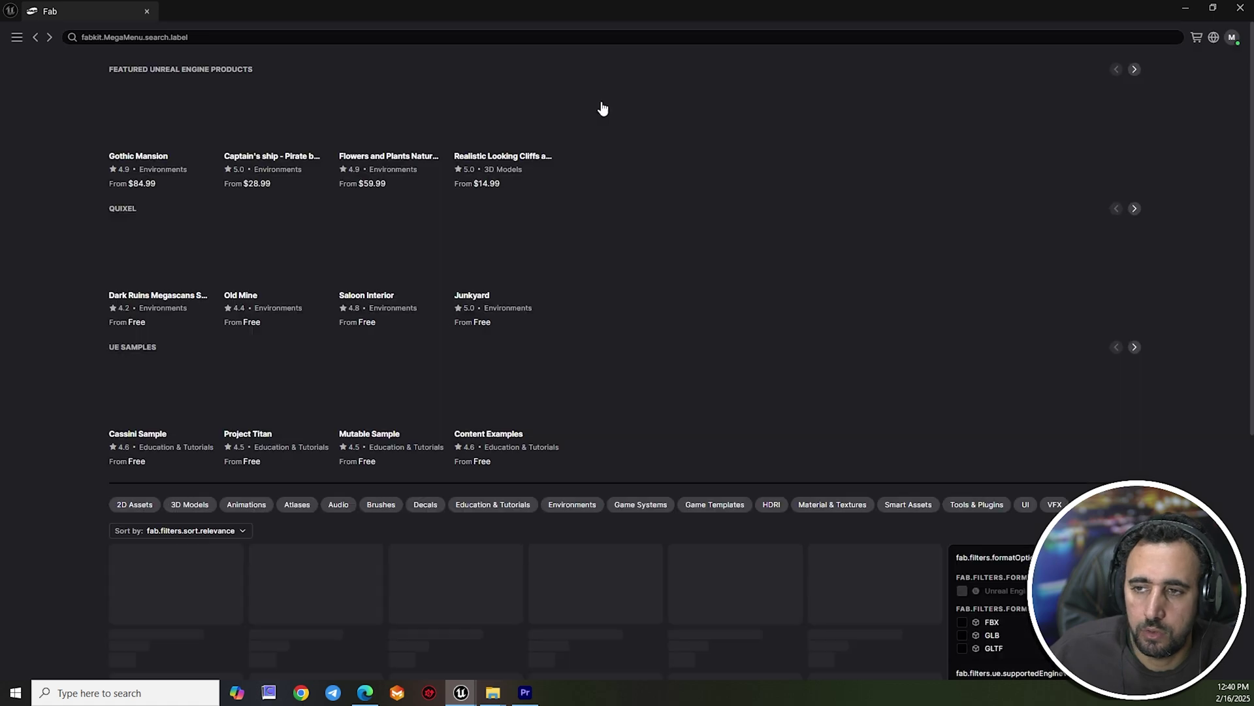
left_click(322, 37)
type("tr")
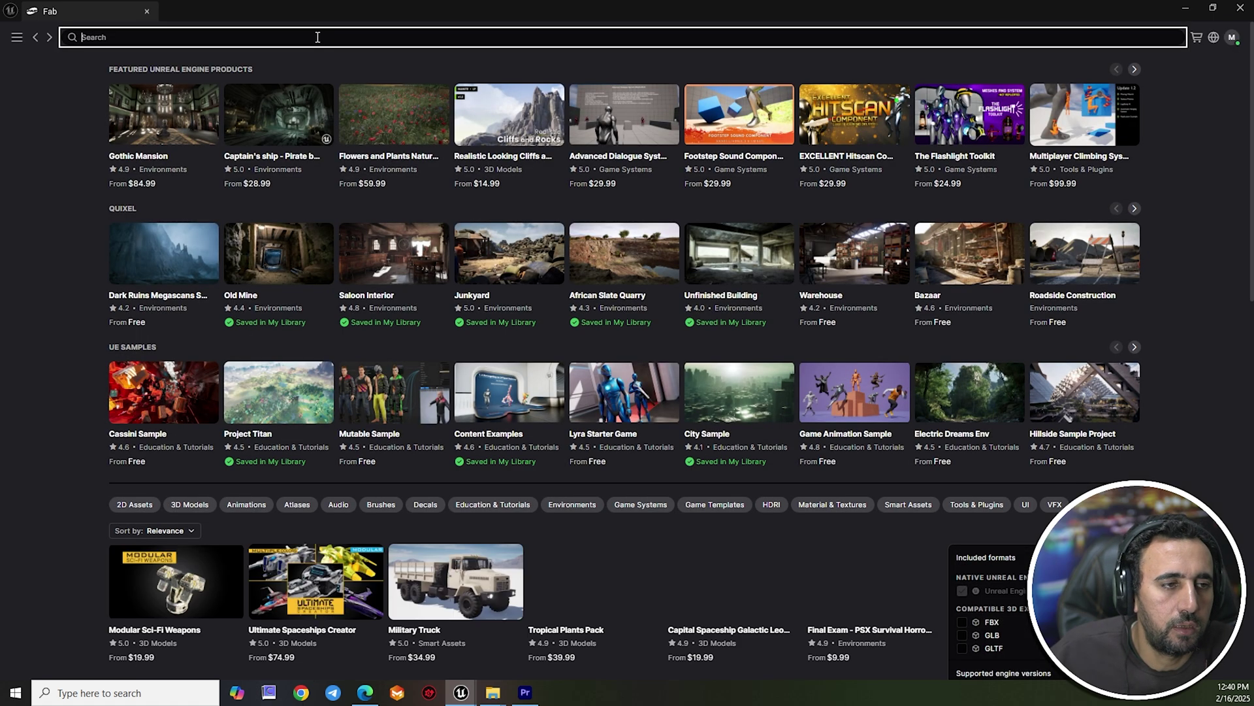
type("ee")
key("Return")
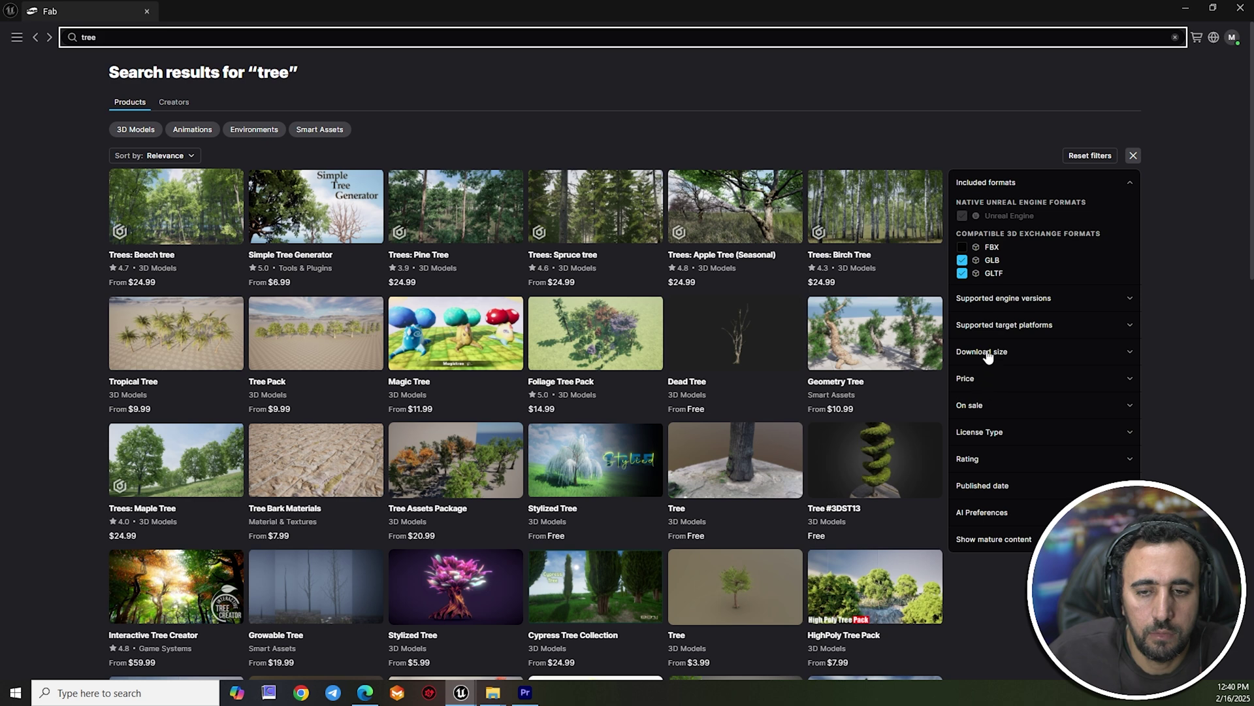
Expand the download size and price filters and limit the tree results to free products.
left_click(986, 353)
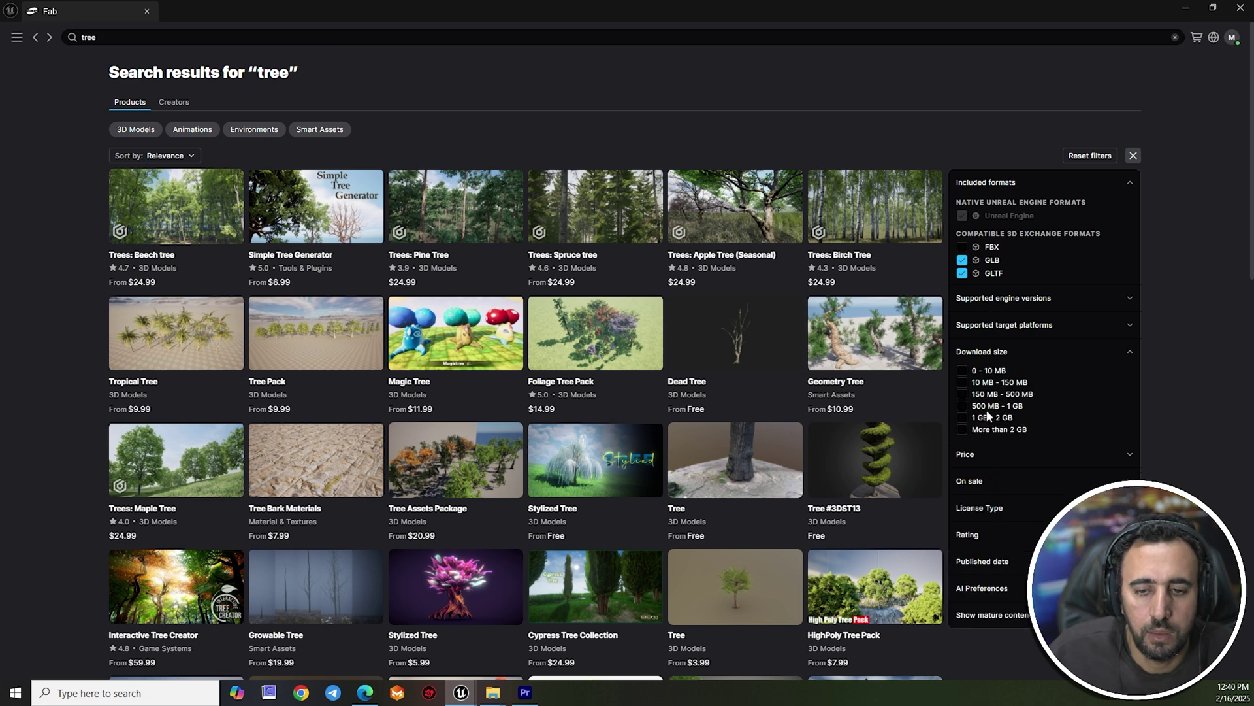
left_click(978, 456)
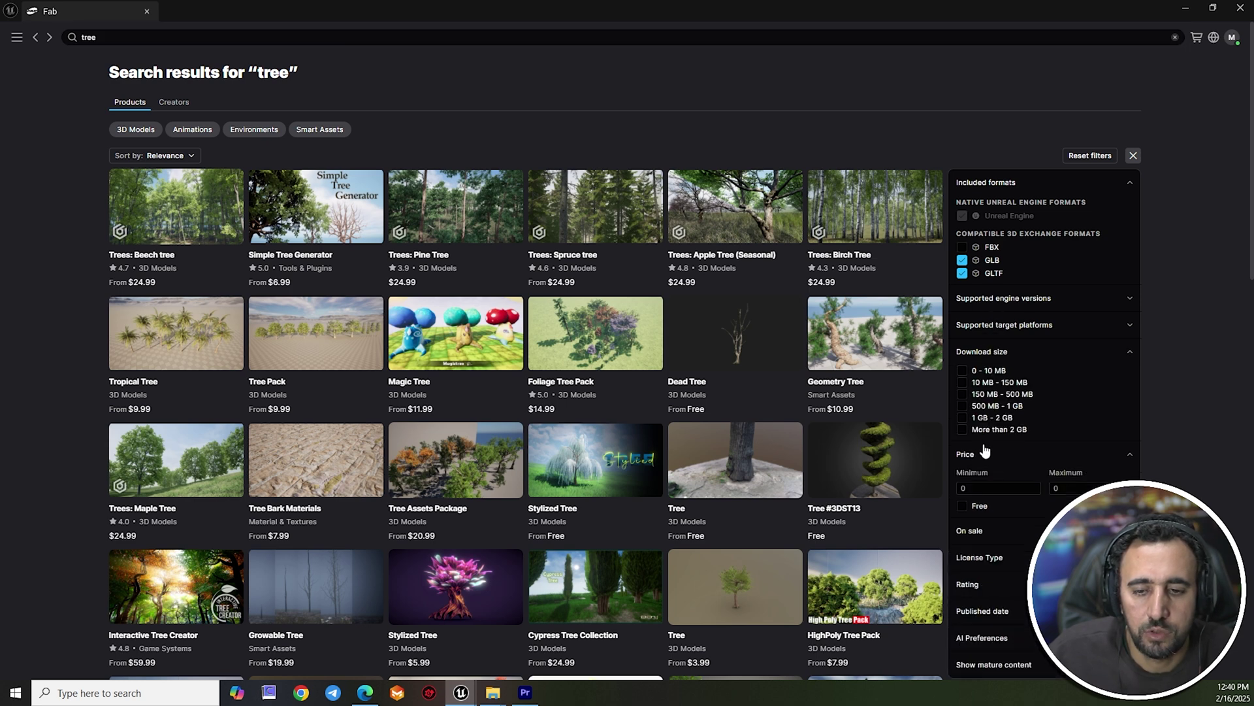
left_click(962, 507)
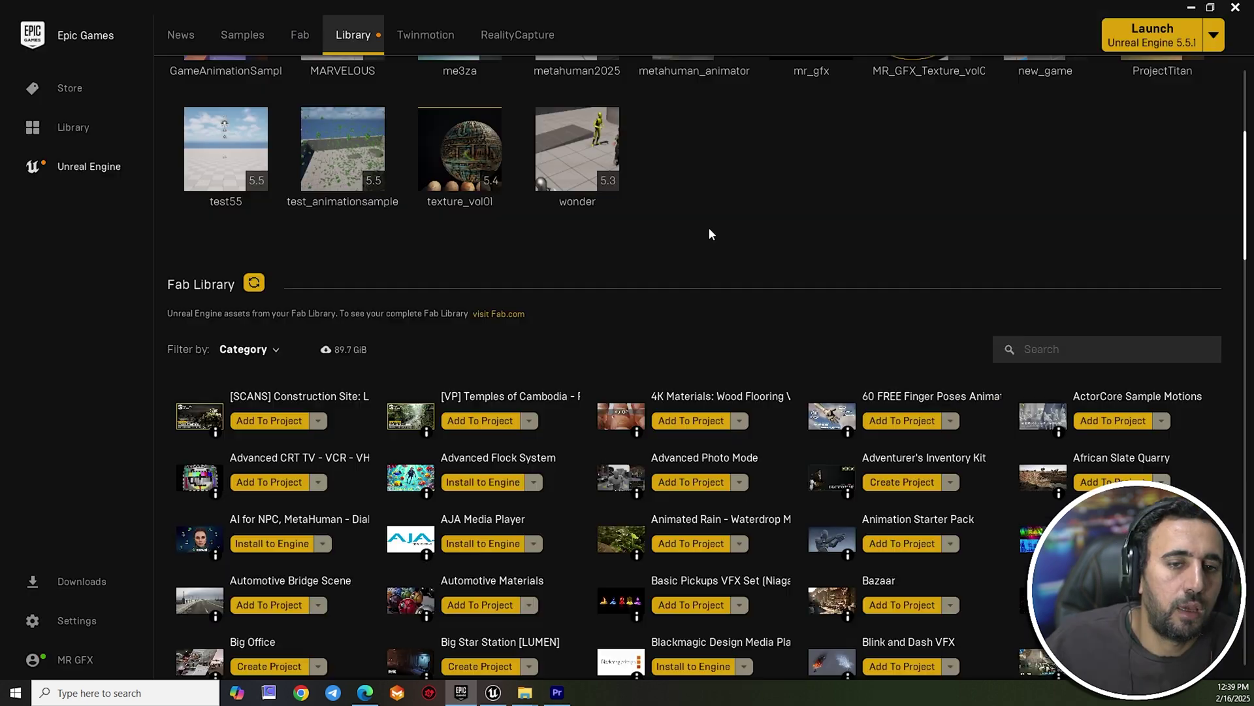
In the Epic Games Launcher, search the Fab Library for "titan".
scroll(711, 233, "down", 1)
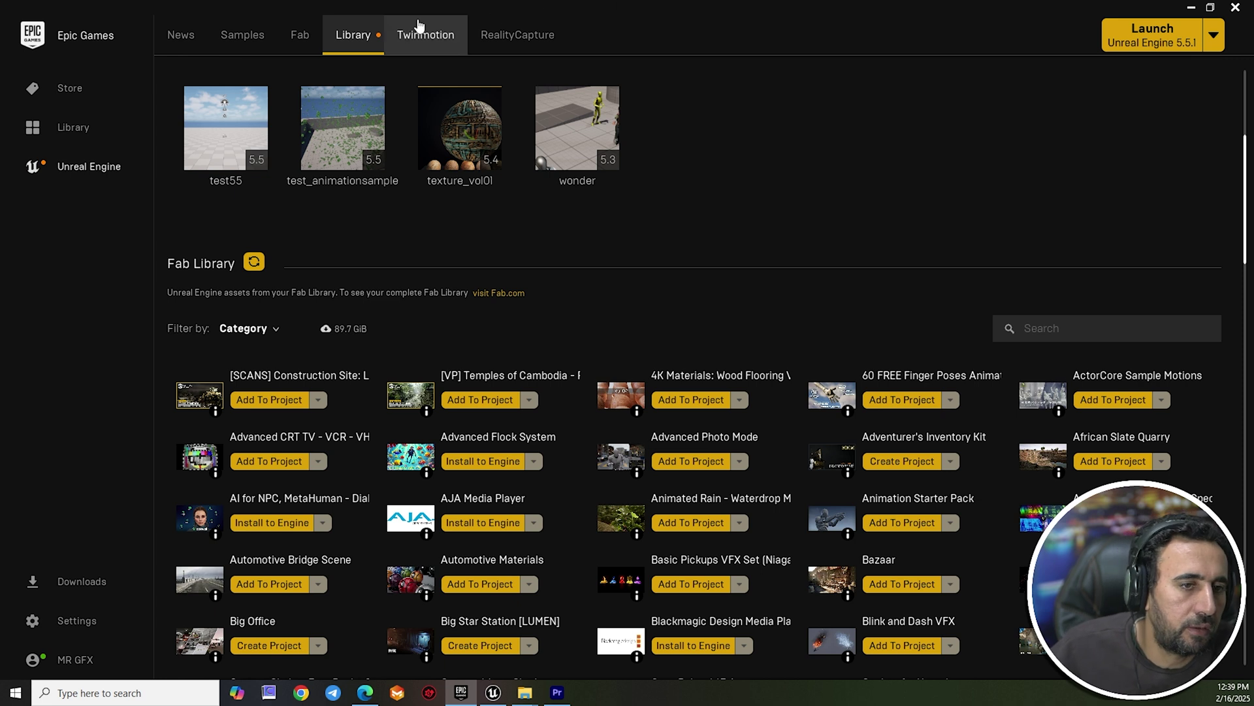
left_click(1038, 329)
type("titan")
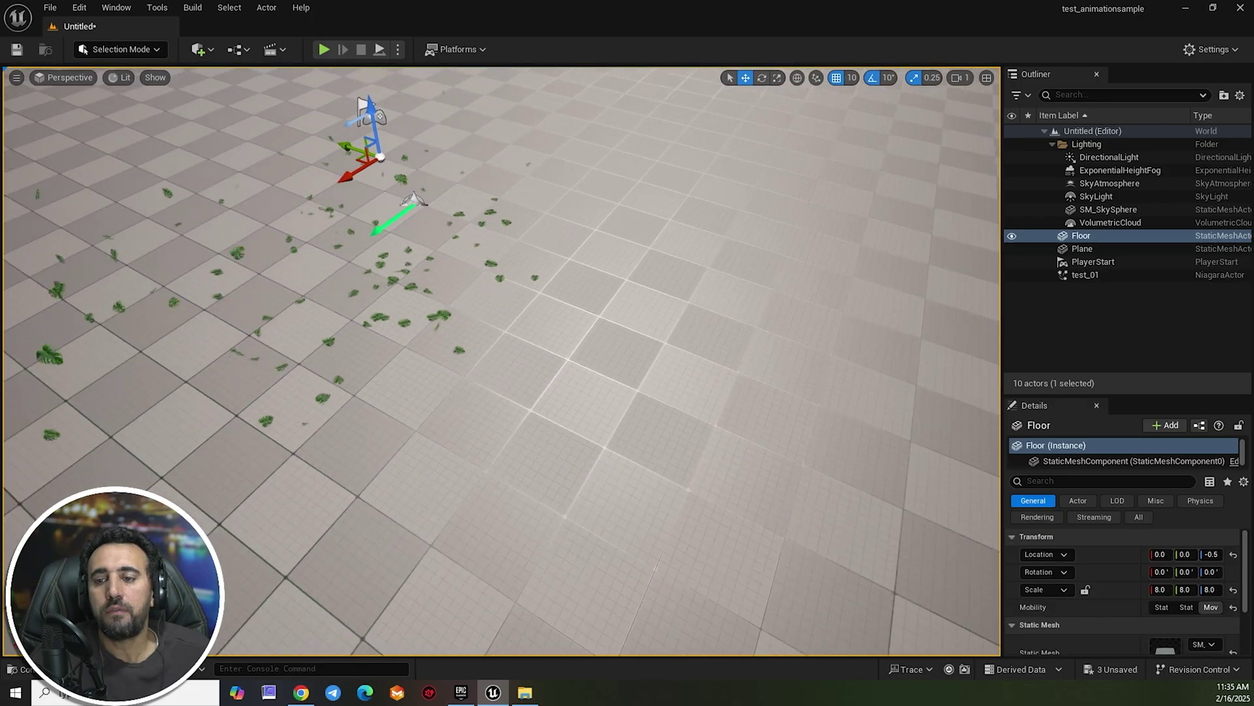
Place the SM_Marshlands_PondTree_1 mesh on the floor near the leaf particles and scale it uniformly to 0.25.
key("ctrl+space")
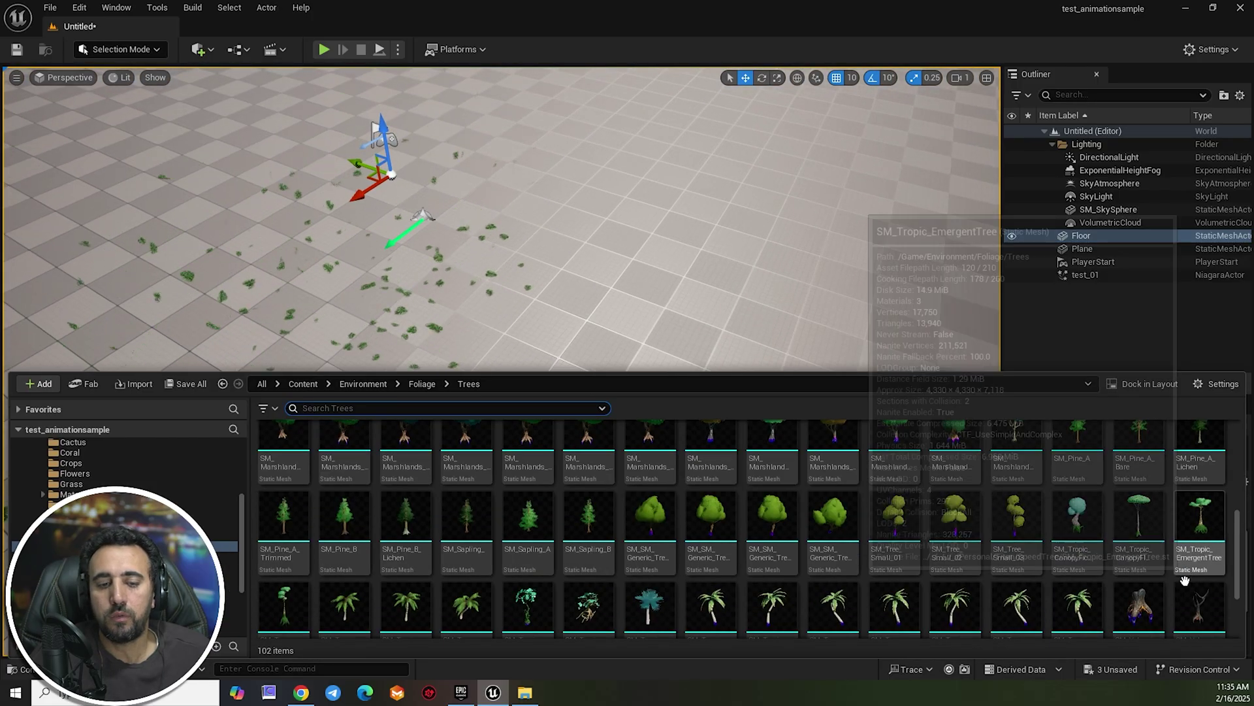
scroll(1202, 526, "up", 5)
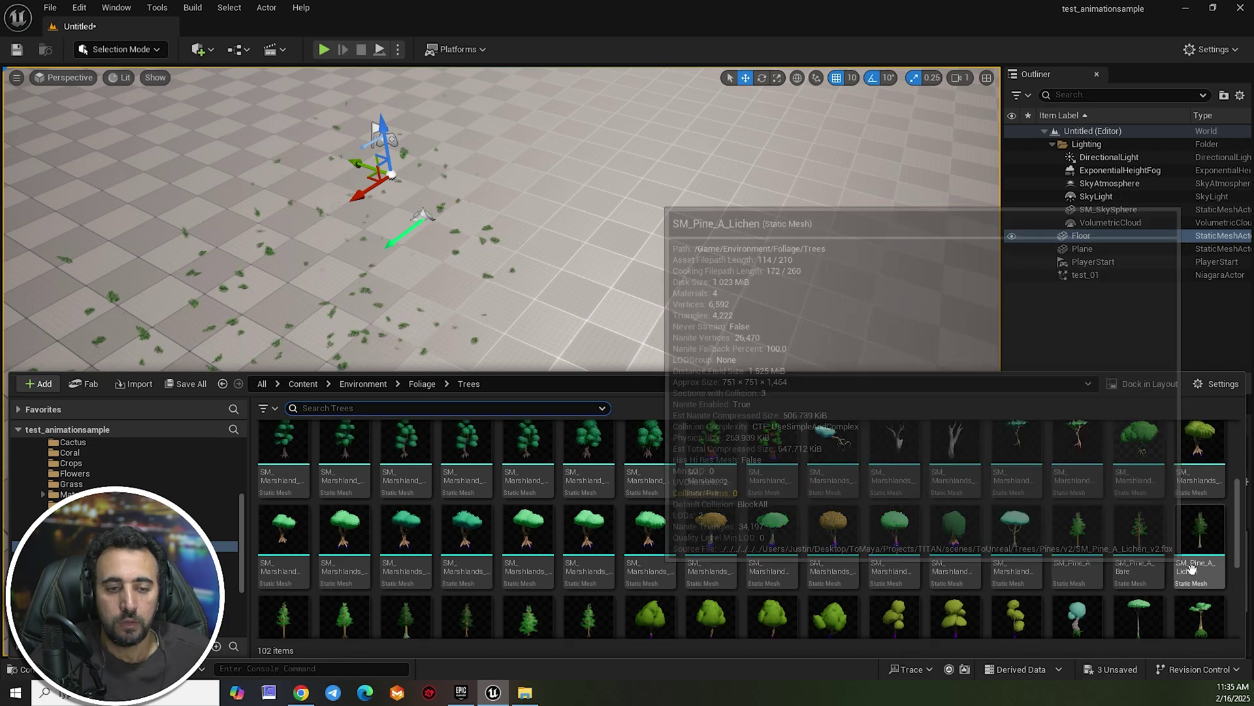
left_click_drag(1190, 530, 439, 440)
key("f")
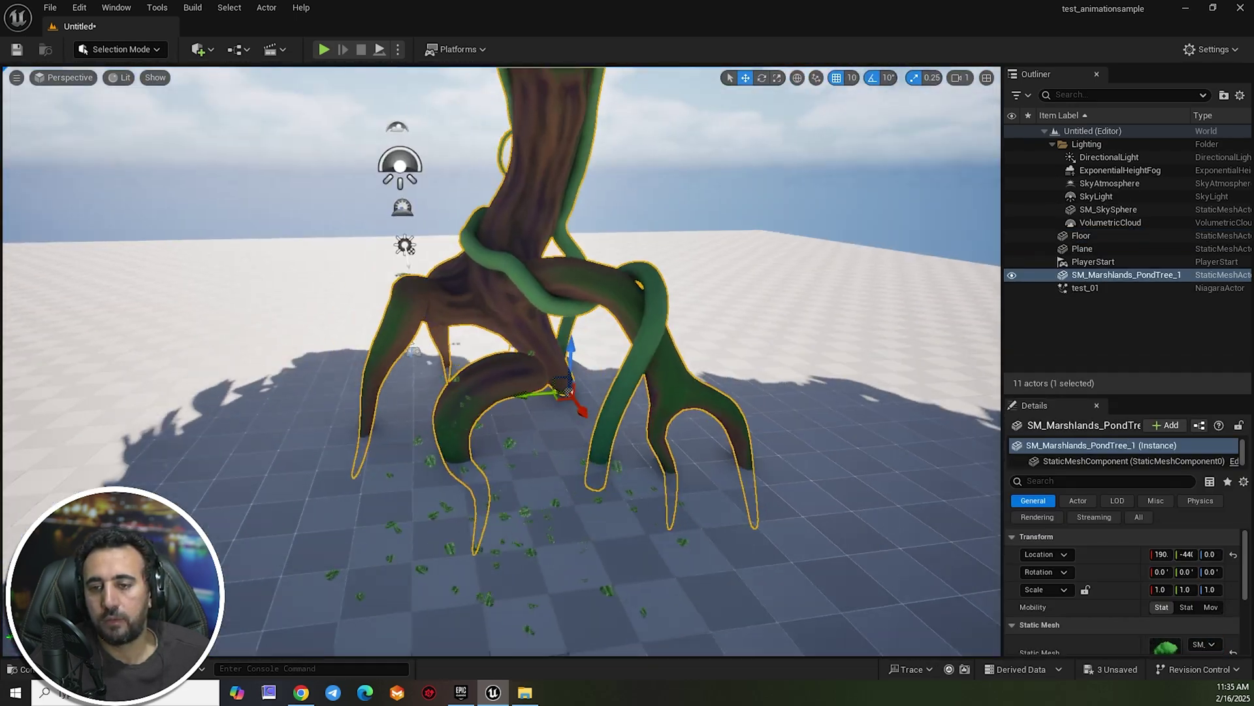
key("r")
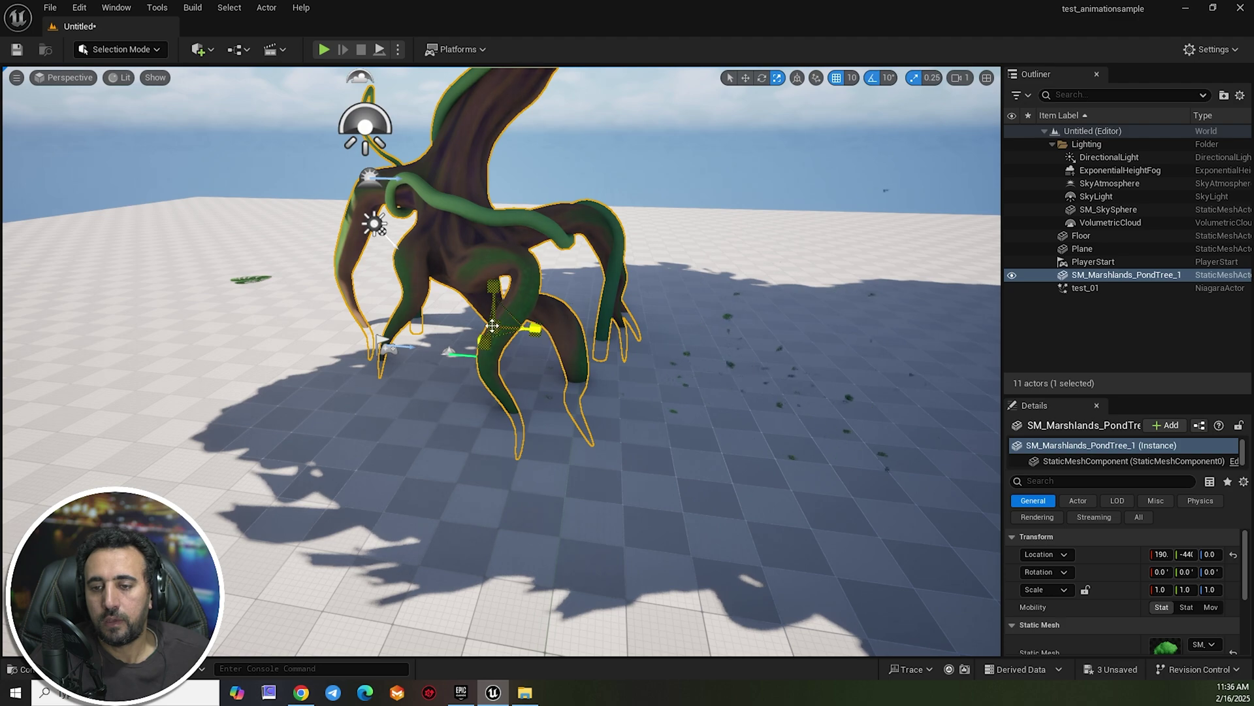
left_click_drag(493, 325, 446, 396)
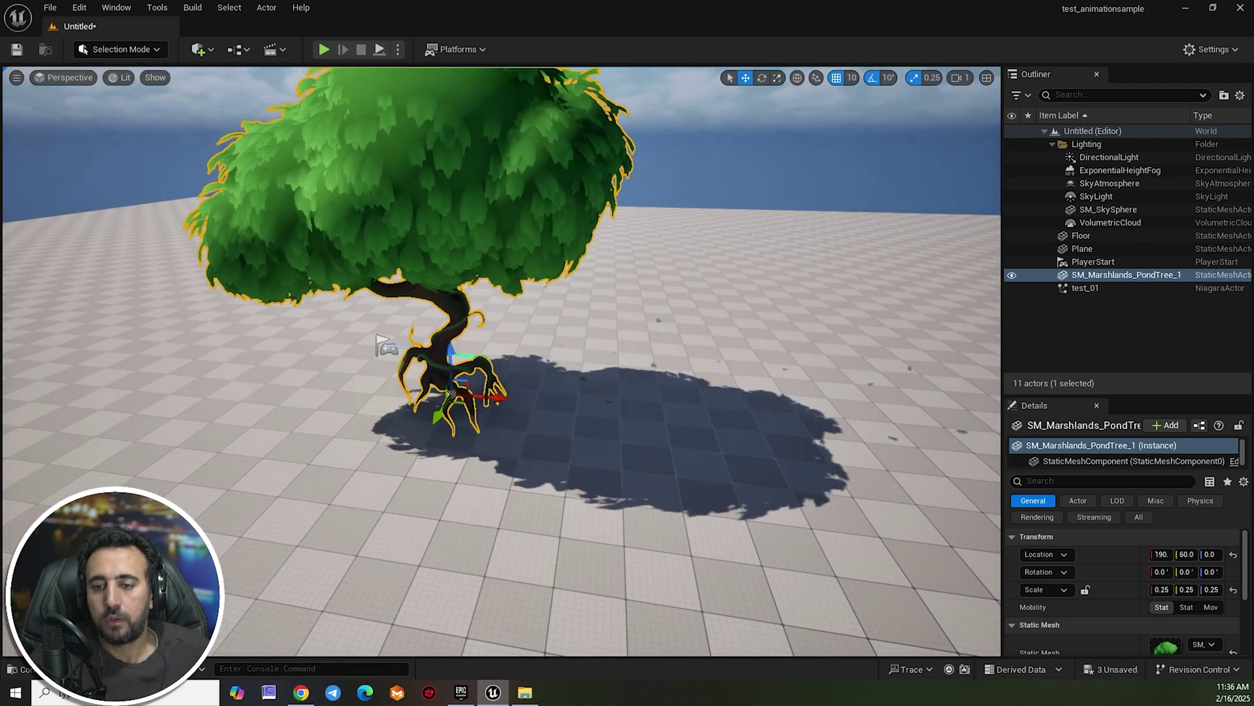
Inspect the scaled tree in the level and check the project's root Content folder.
left_click(673, 451)
right_click_drag(672, 450, 672, 451)
key("w")
right_click_drag(548, 425, 580, 409)
key("w")
key("s")
key("ctrl+space")
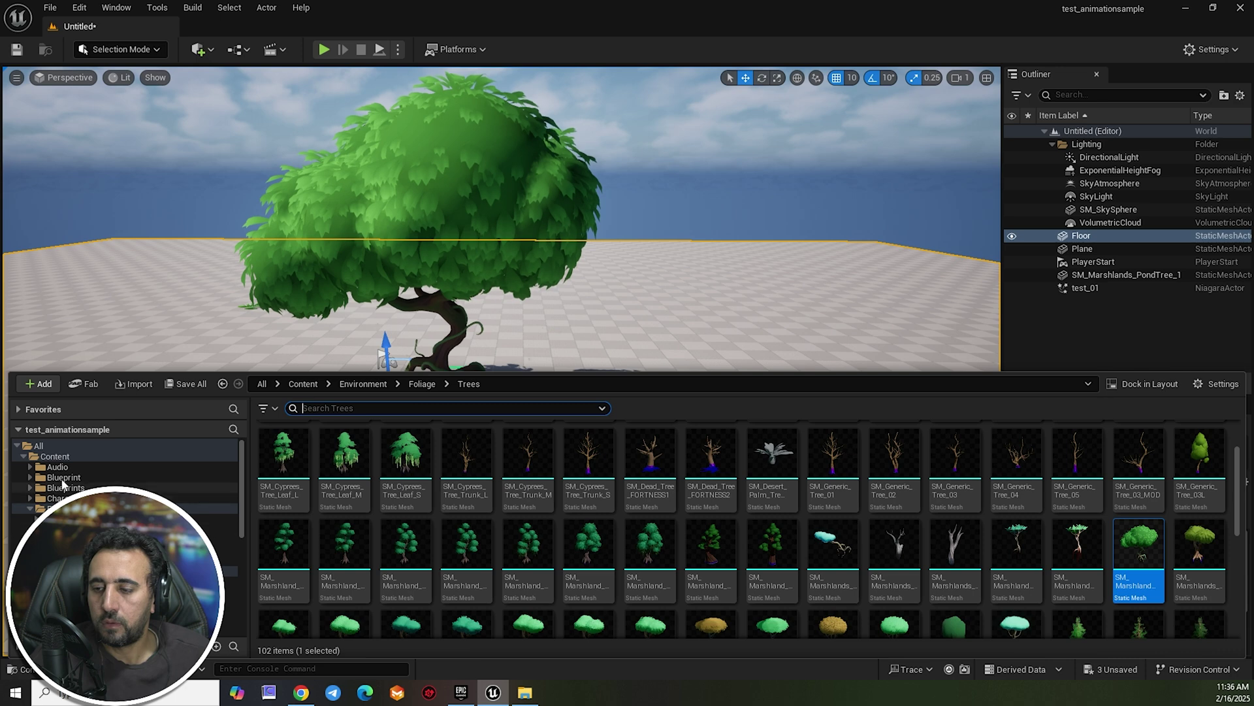
left_click(56, 458)
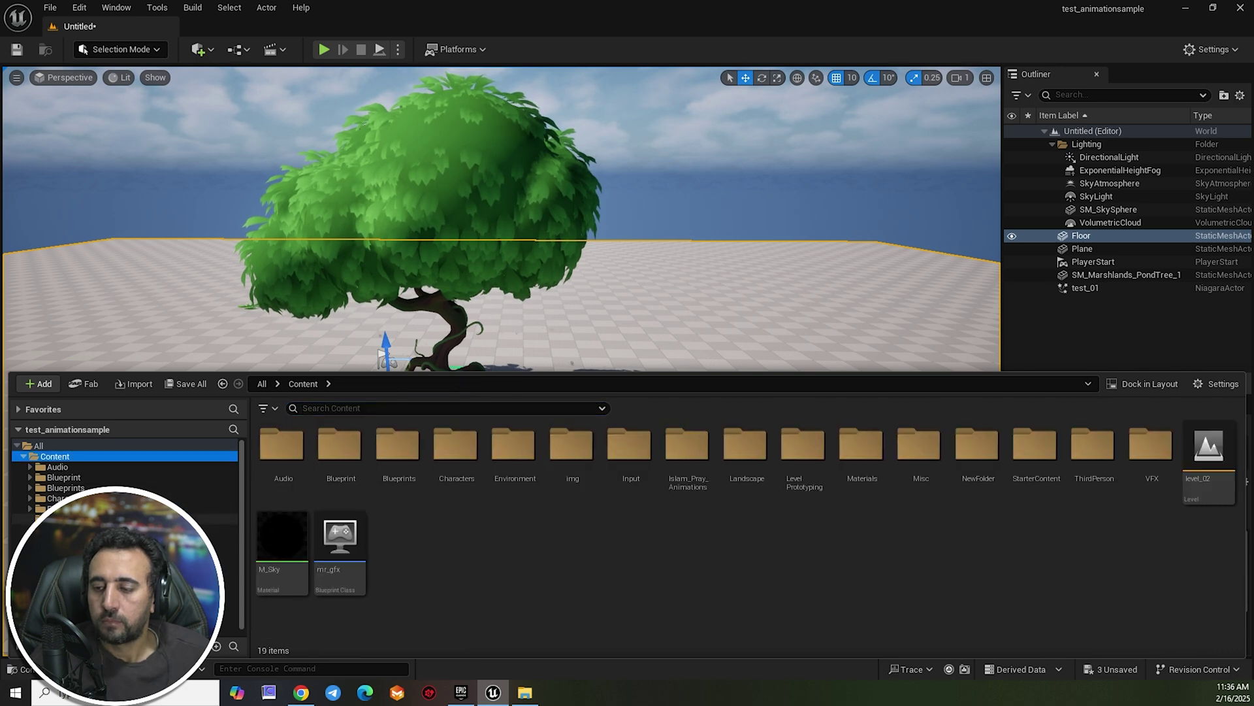
left_click(458, 216)
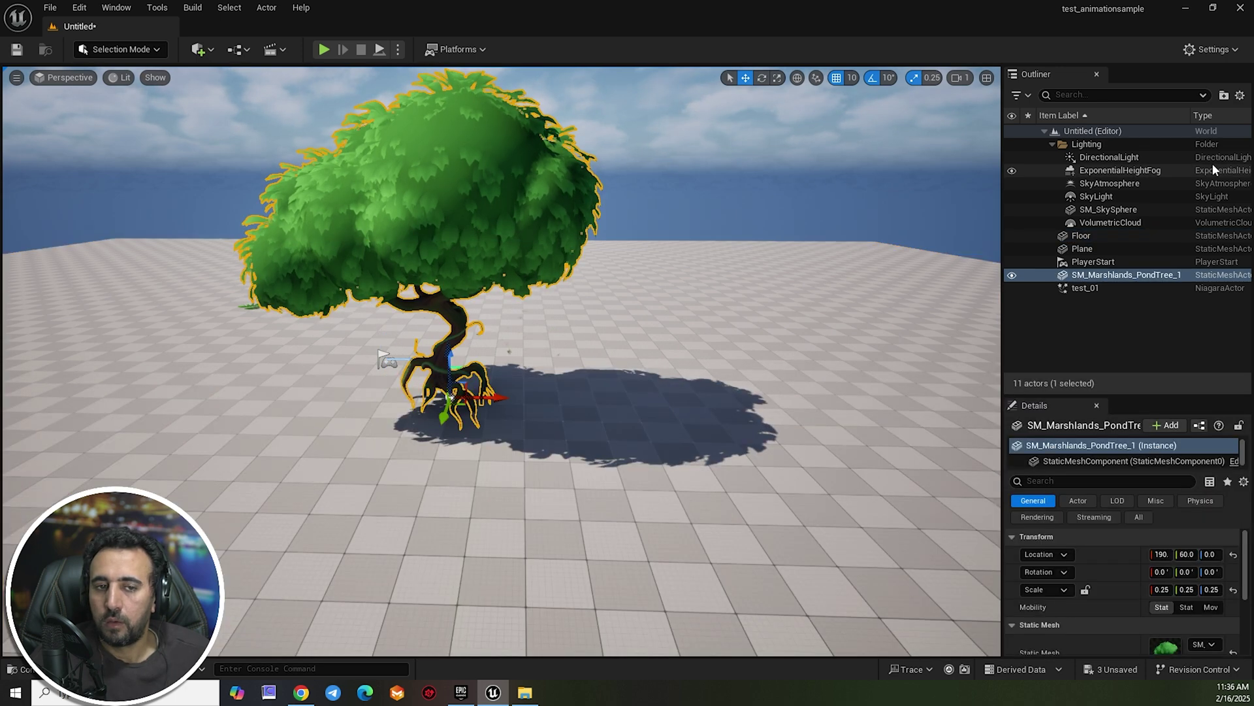
Open the test_01 Niagara system from its level actor and raise the BlowingParticles emitter's SpawnRate.
left_click(1088, 289)
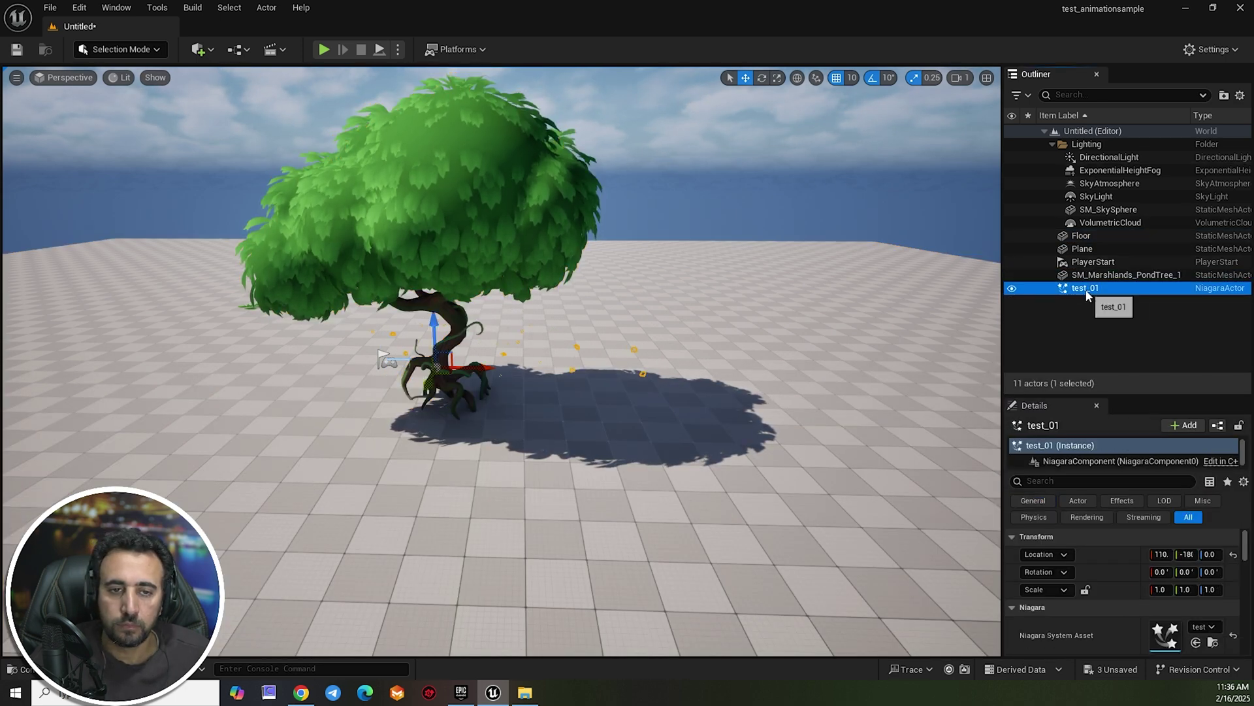
left_click(1213, 642)
double_click(412, 456)
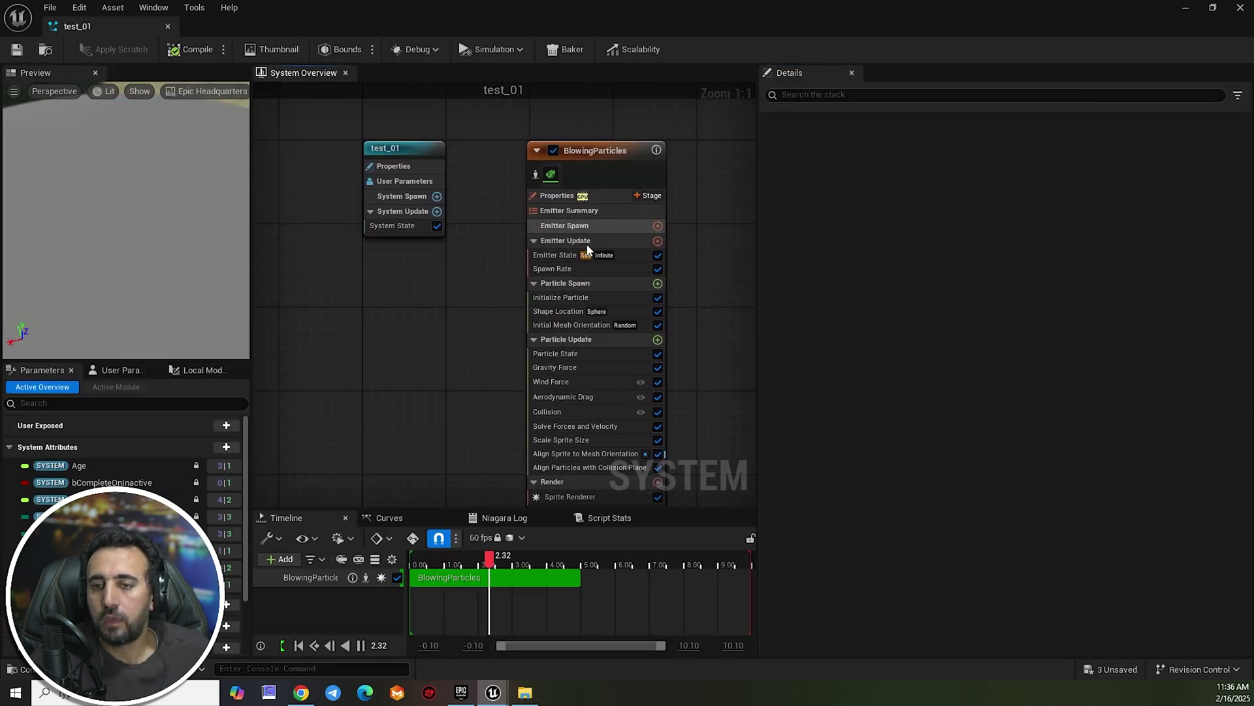
left_click(565, 269)
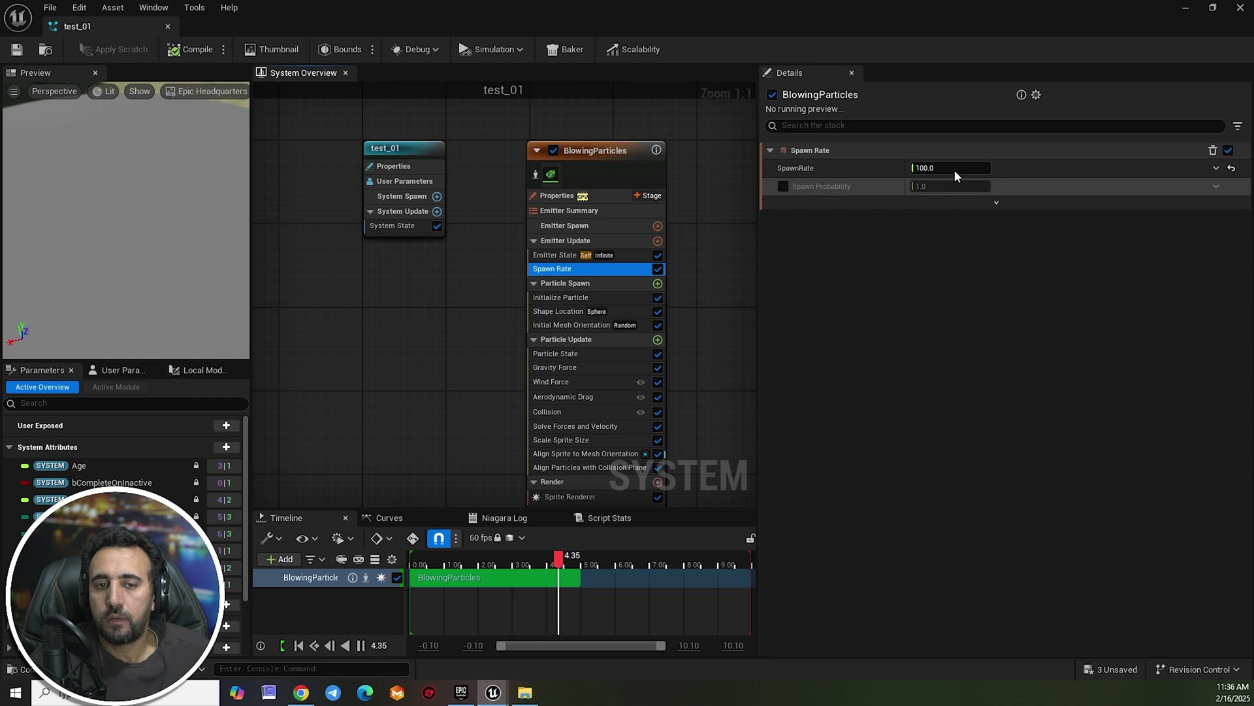
left_click(955, 169)
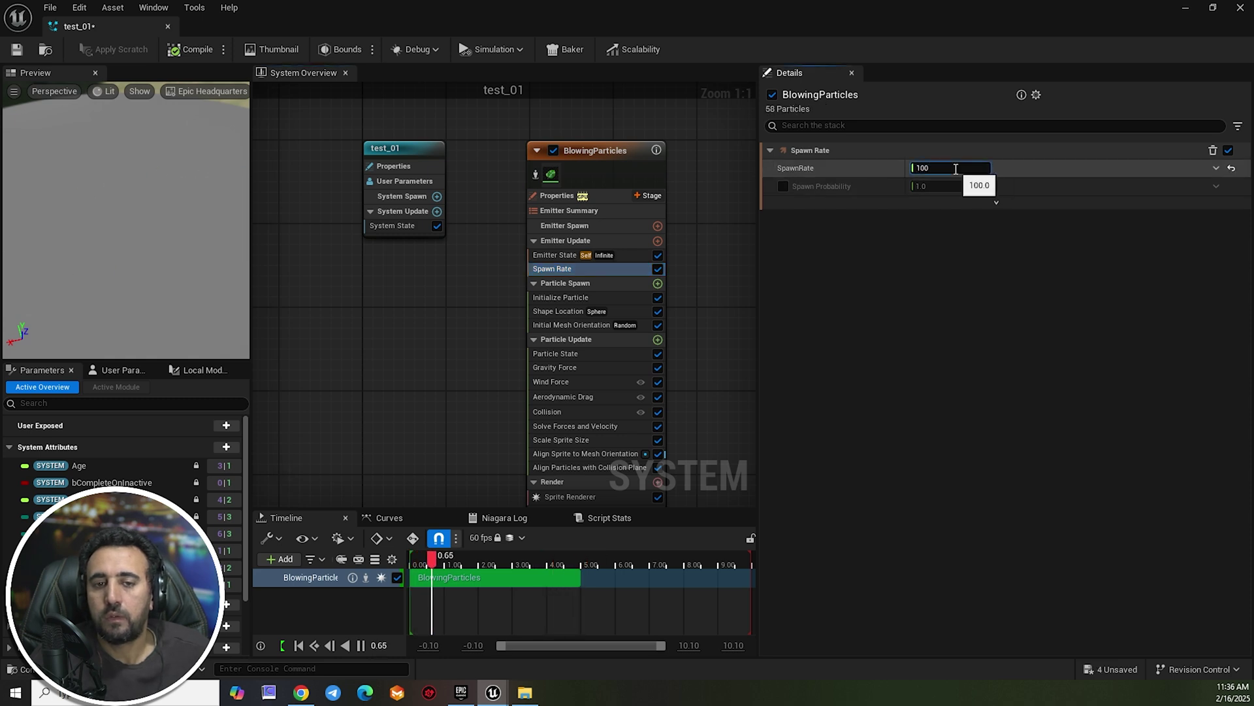
Set the Sphere Radius of the emitter's Shape Location module to 1000, then save and close the test_01 system.
left_click(579, 297)
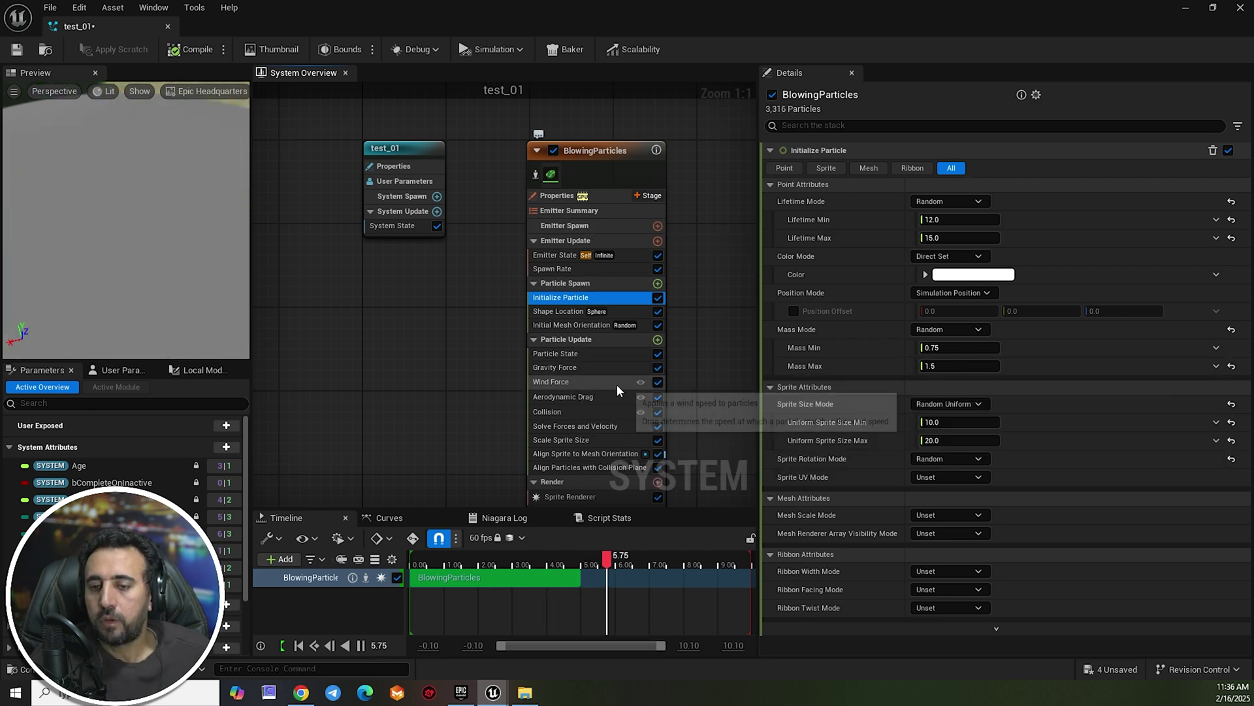
right_click(558, 227)
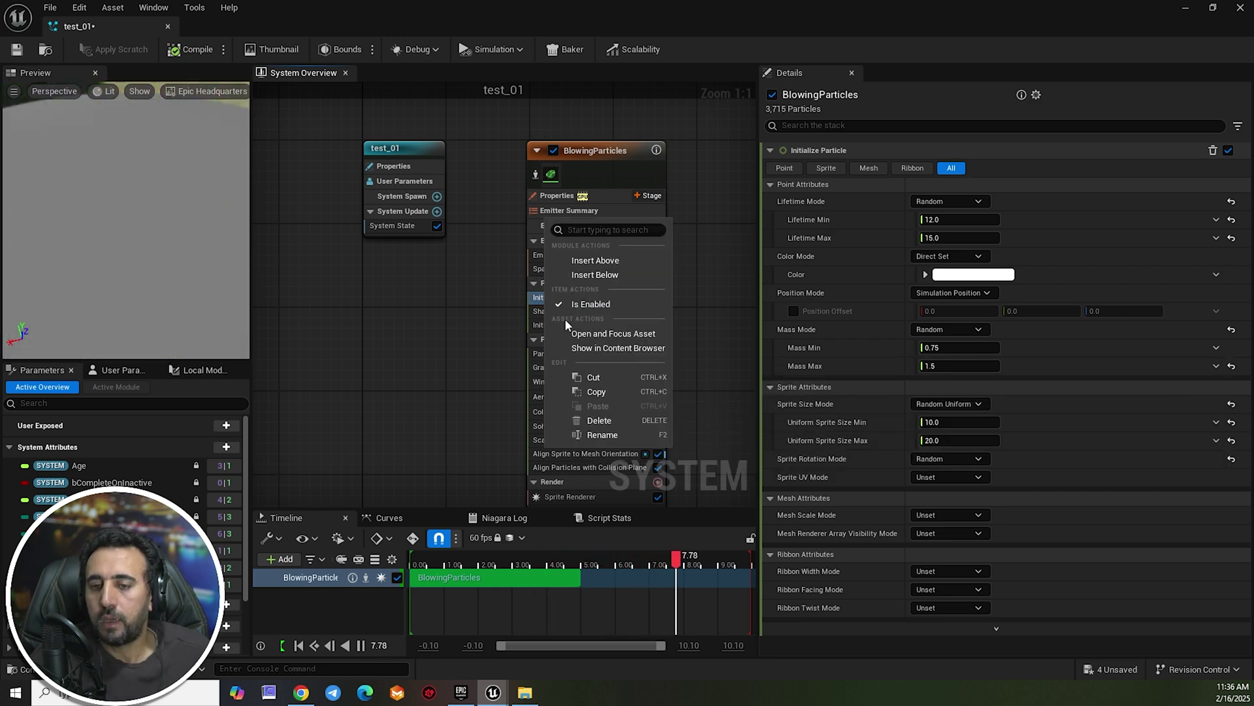
left_click(530, 313)
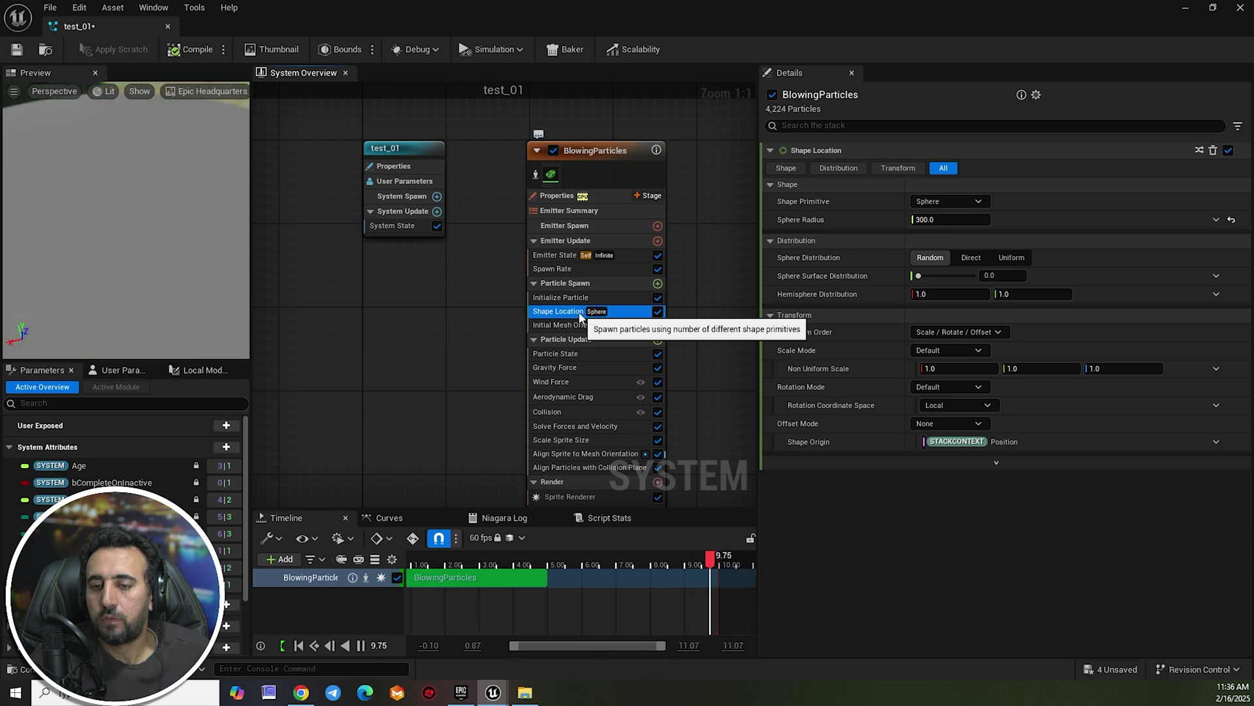
left_click(934, 220)
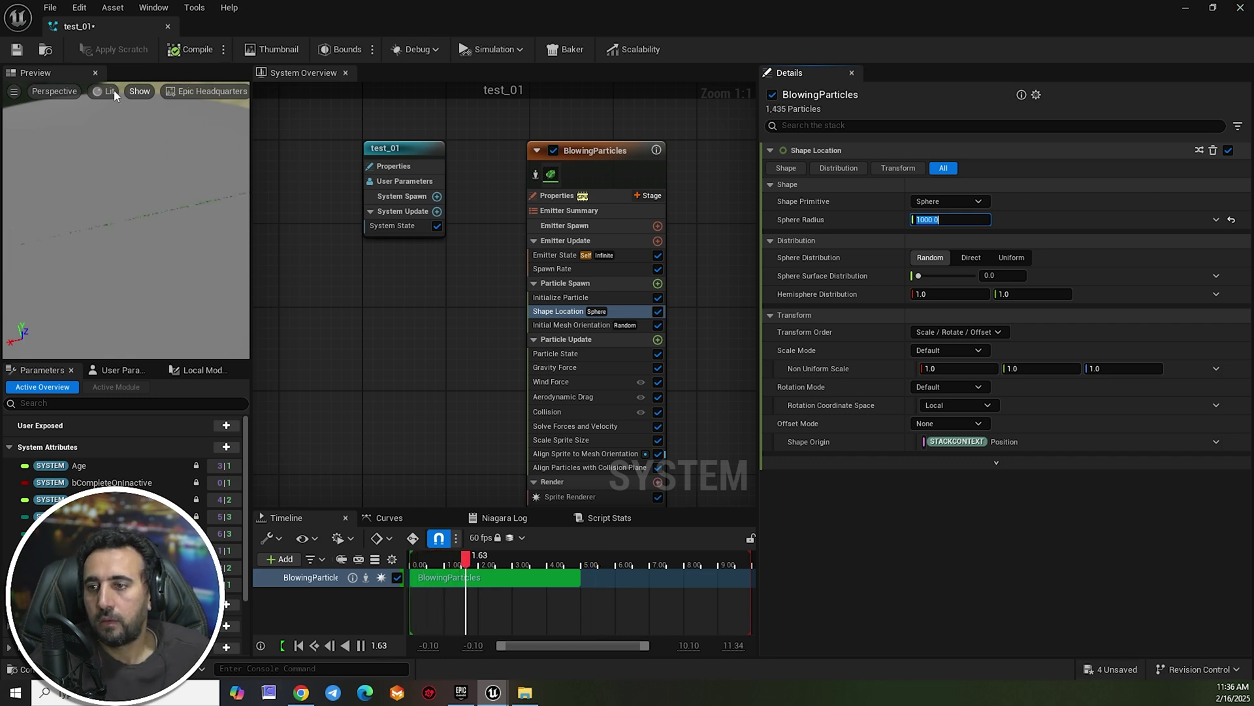
left_click(17, 50)
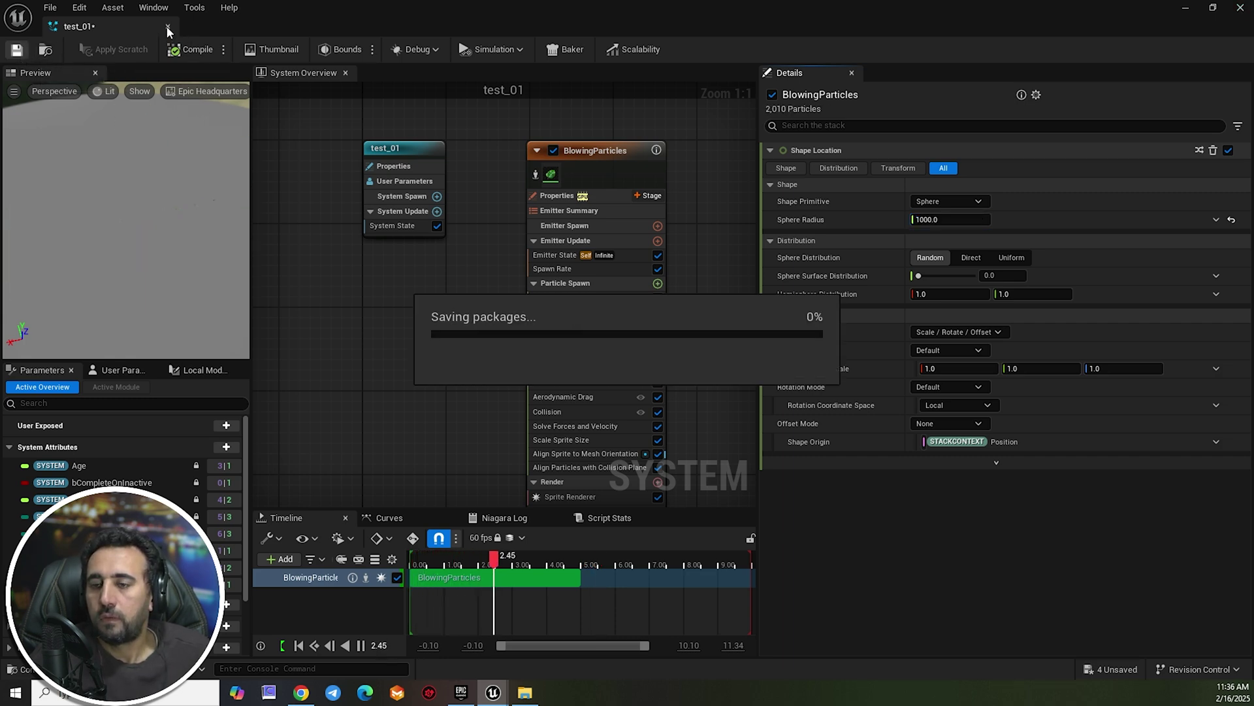
left_click(169, 26)
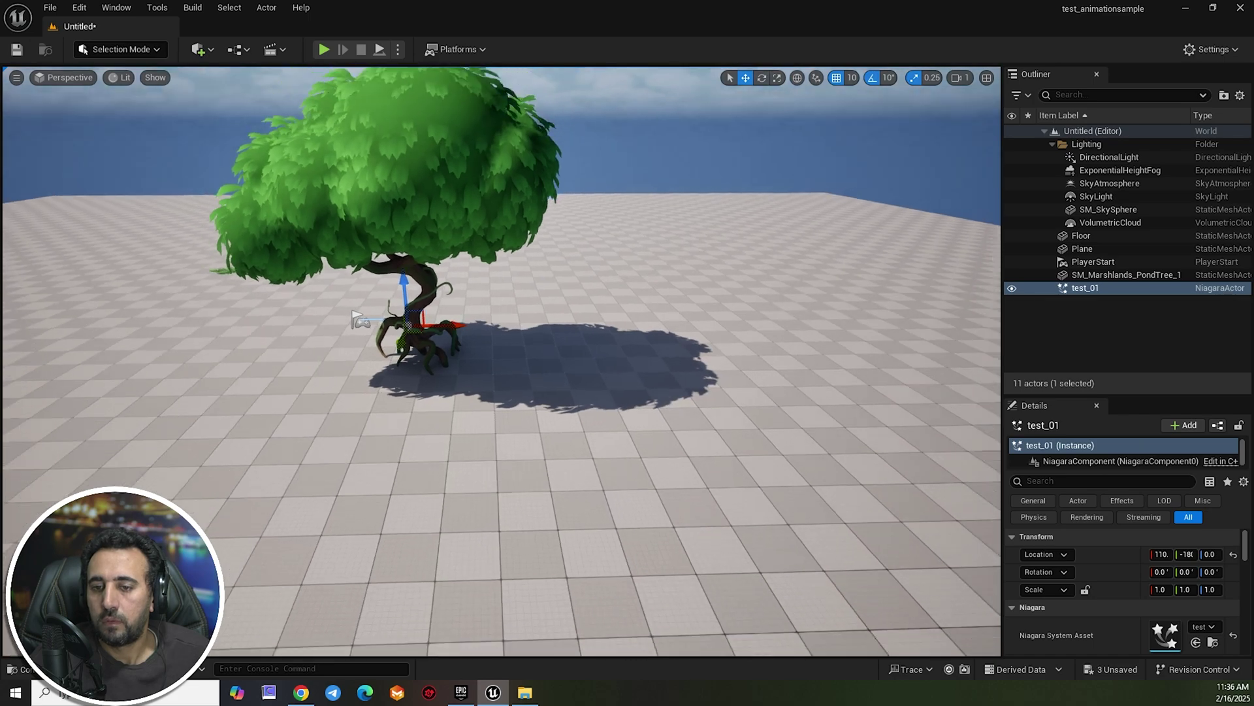
Examine the spread of the blowing leaves around the tree from several viewpoints in the level.
key("s")
key("w")
right_click_drag(501, 361, 502, 229)
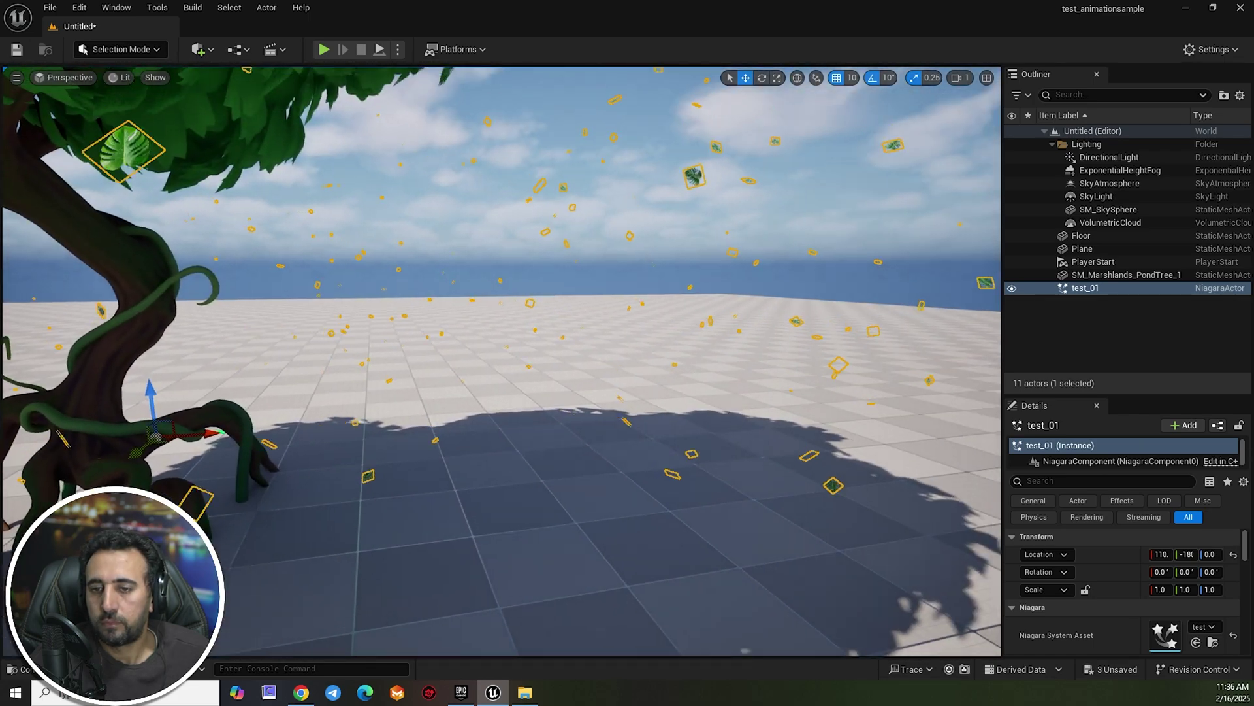
key("s")
right_click_drag(546, 345, 471, 352)
left_click(546, 345)
key("s")
right_click_drag(546, 345, 548, 376)
key("w")
key("d")
key("a")
key("w")
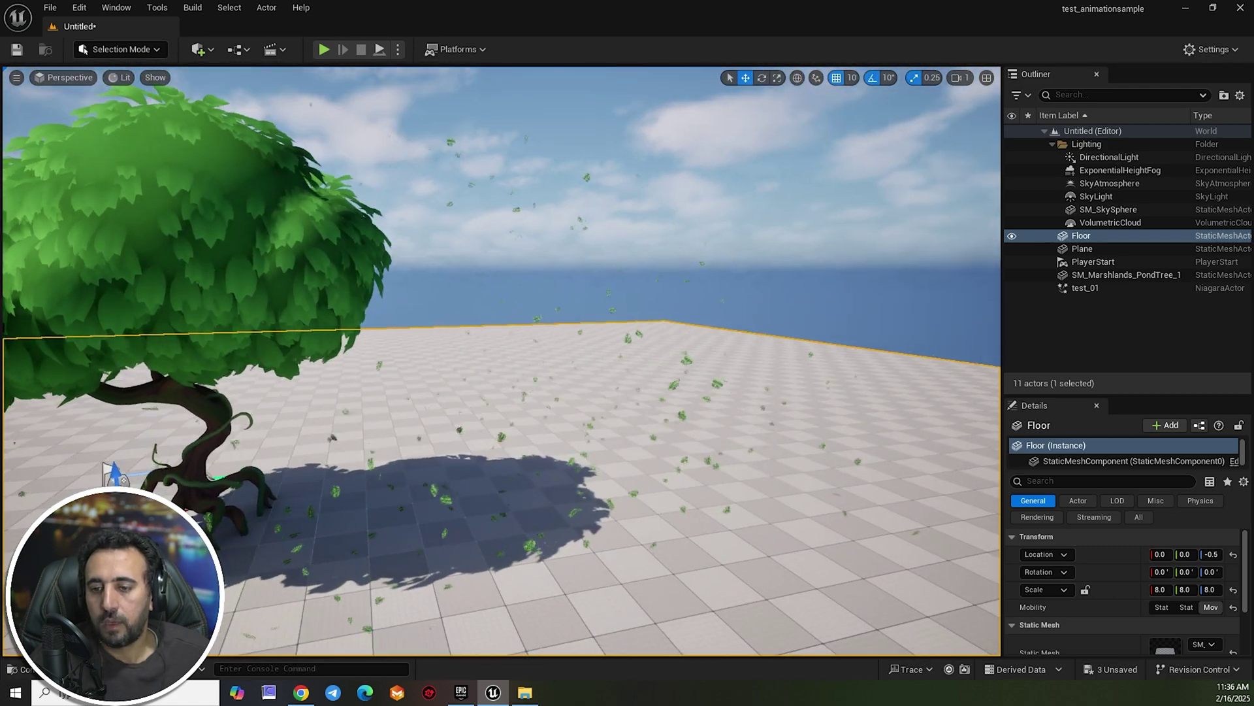
Reopen the test_01 system and arrange its editor as a smaller floating window over the level, showing the BlowingParticles stack.
key("ctrl+space")
double_click(402, 445)
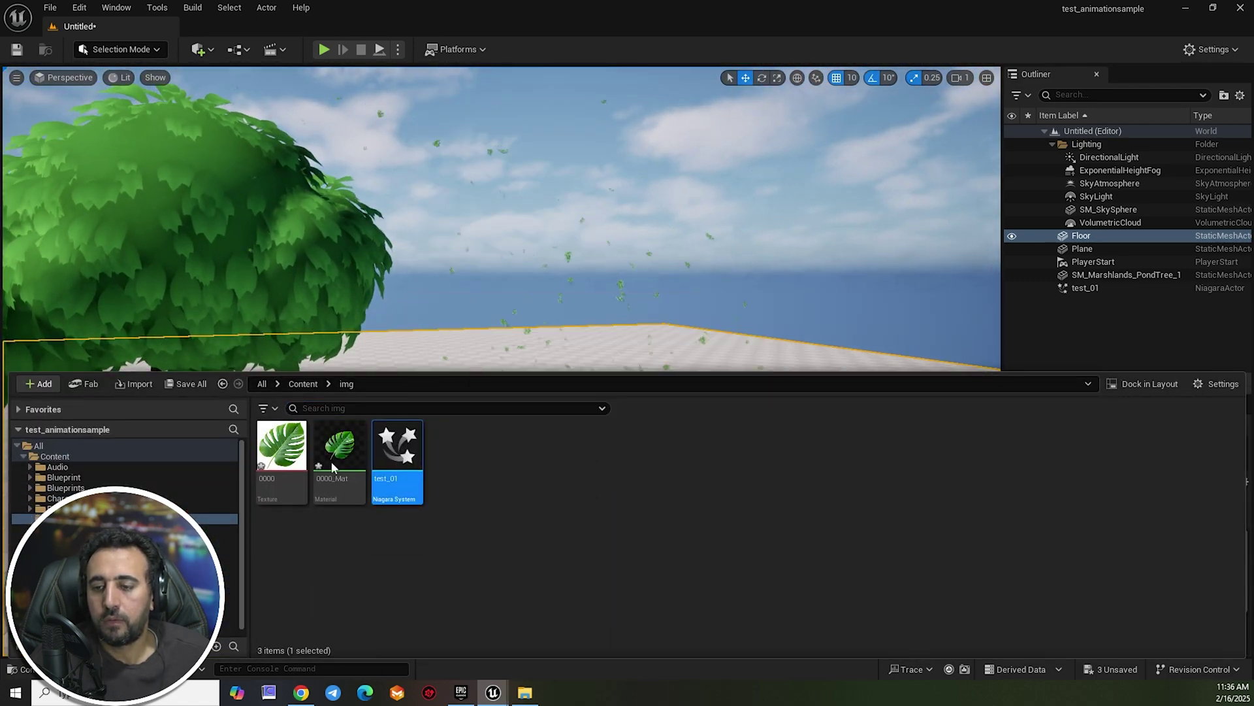
left_click_drag(139, 221, 157, 258)
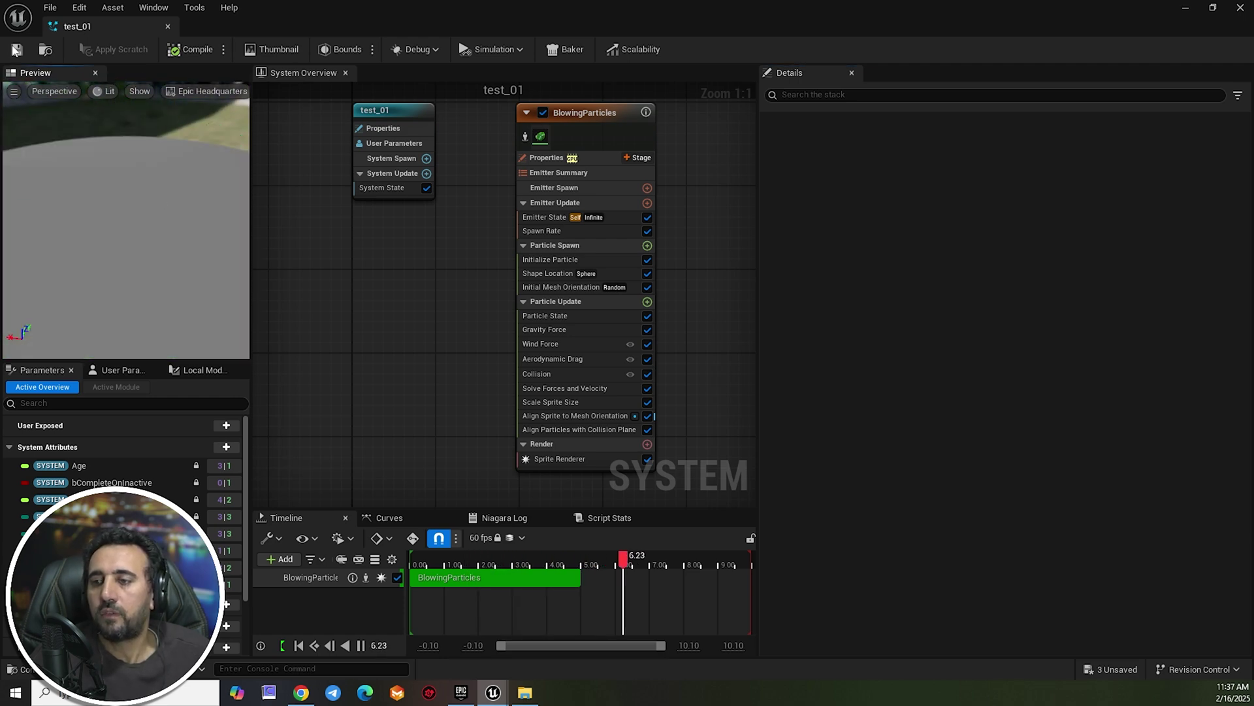
double_click(359, 22)
left_click_drag(1142, 377, 482, 141)
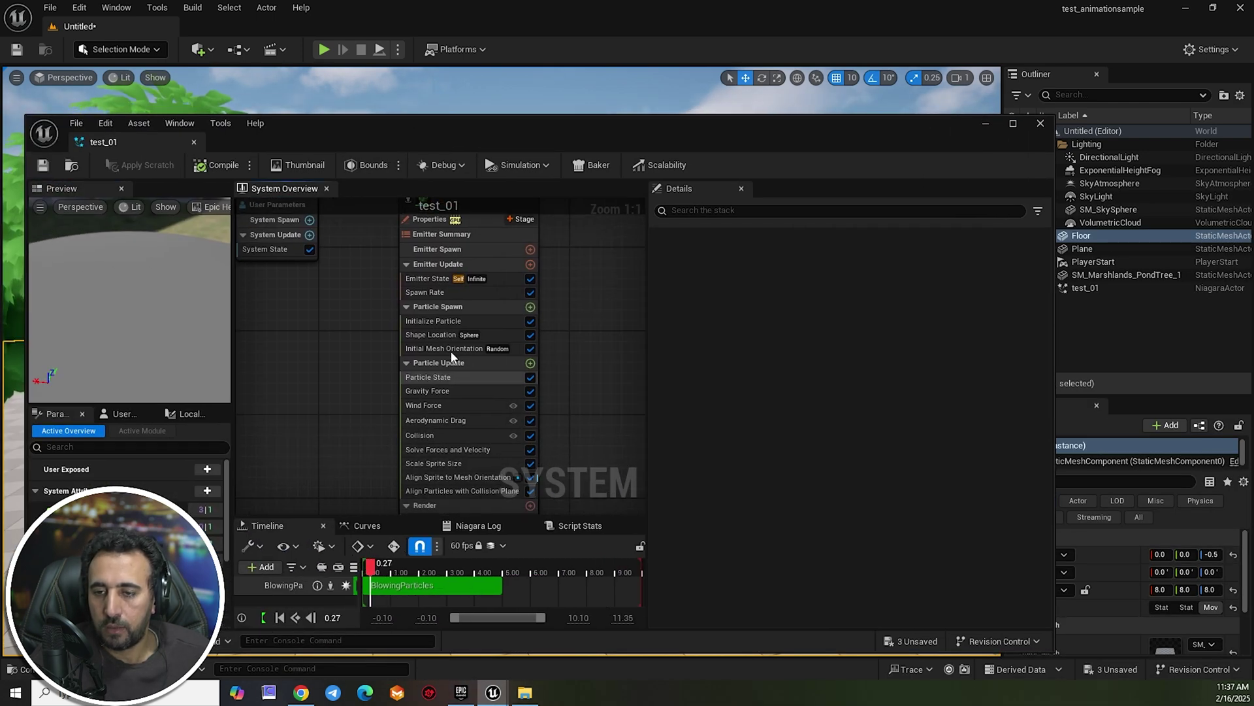
left_click(436, 306)
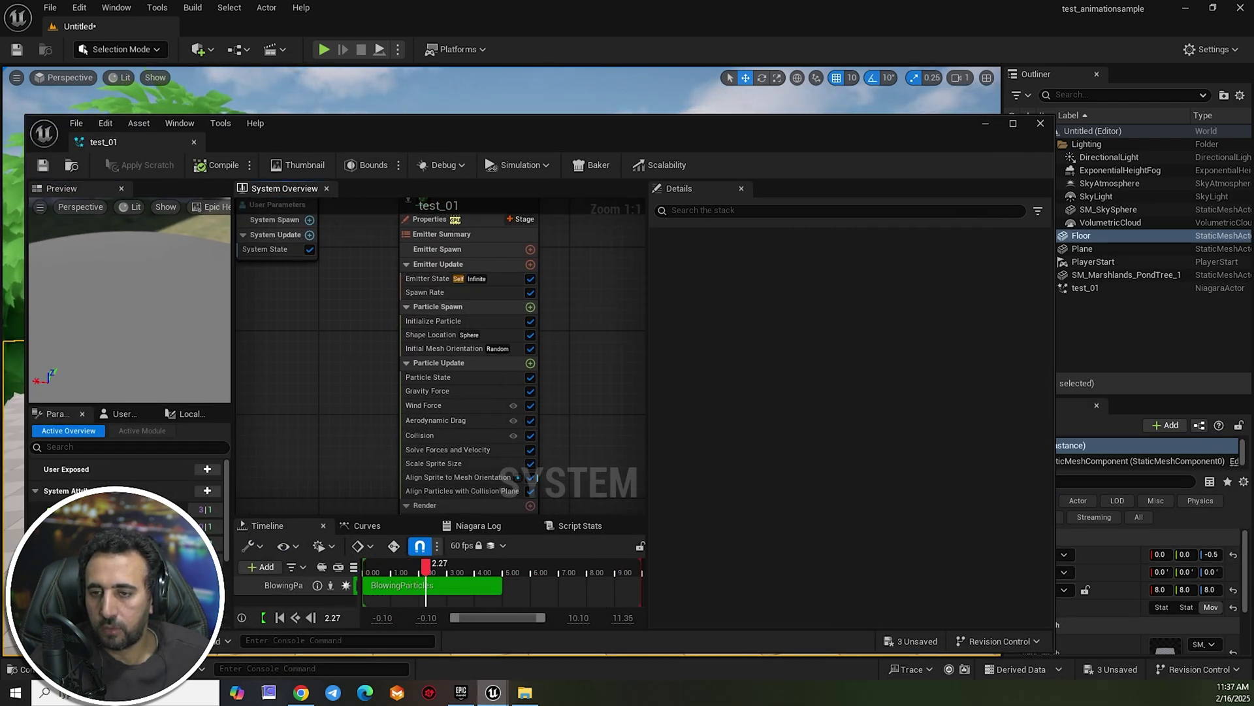
right_click_drag(345, 348, 313, 403)
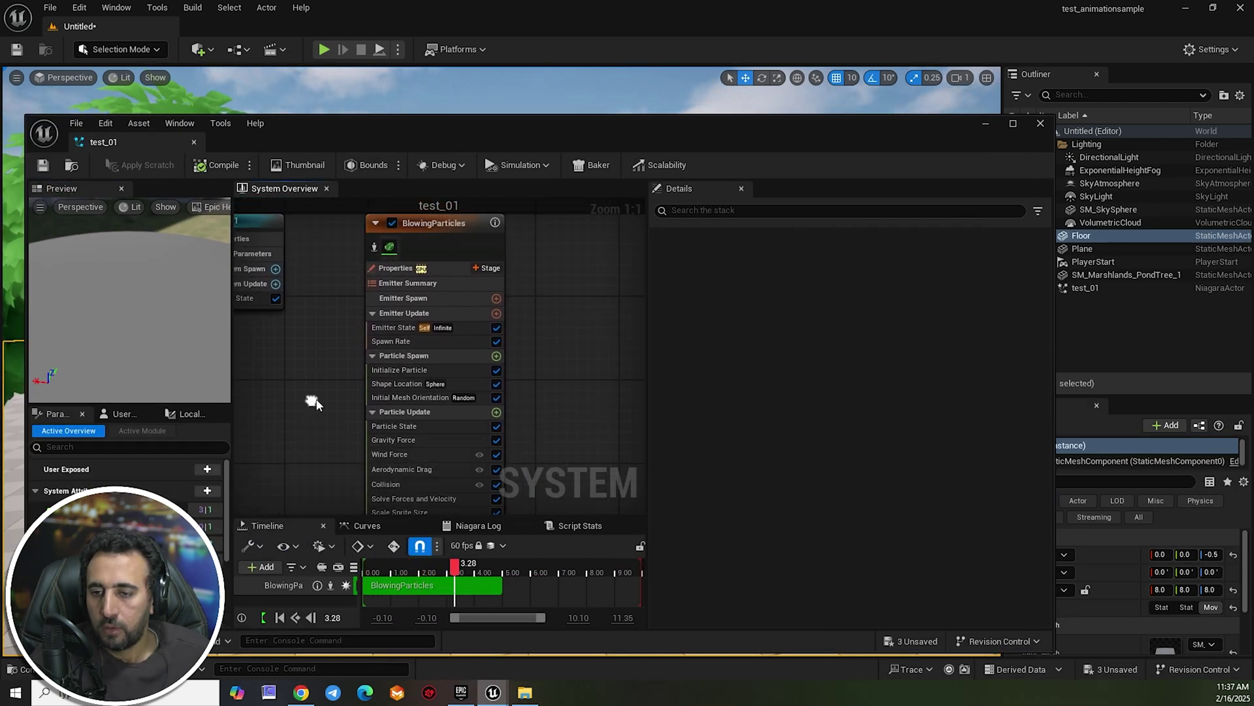
Set the BlowingParticles emitter's SpawnRate to 5000, then save and close the test_01 system.
left_click(406, 342)
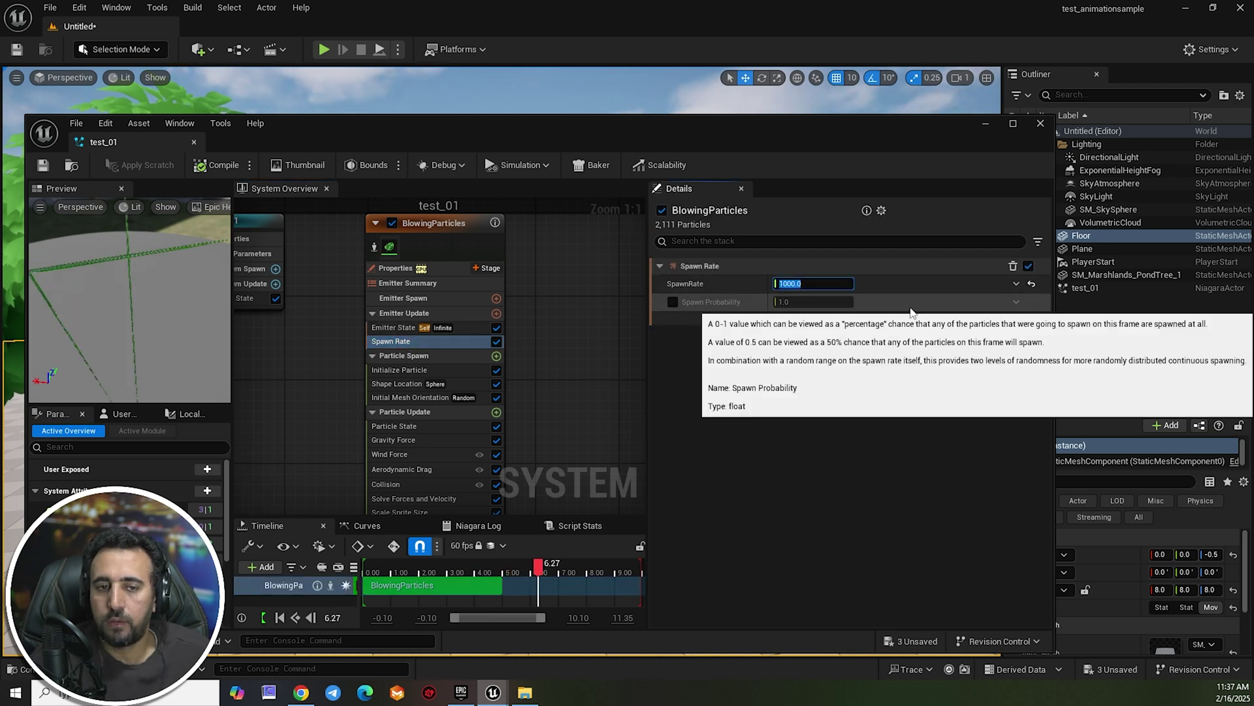
type("5000")
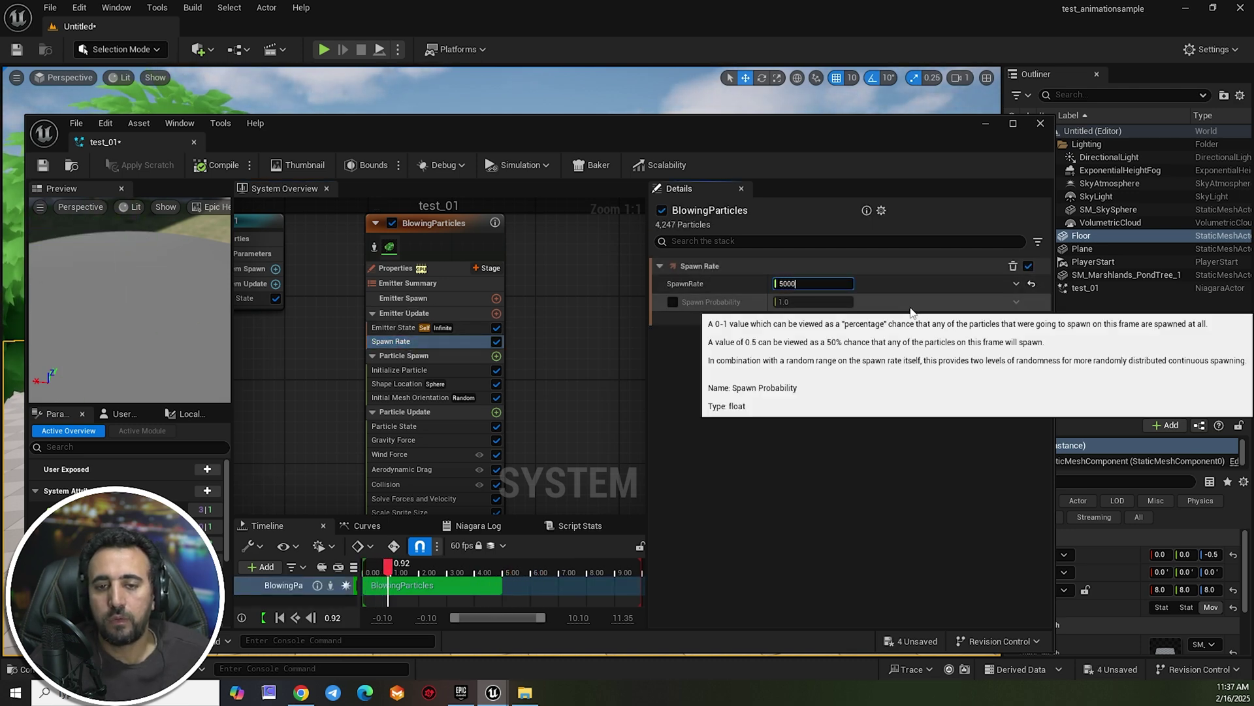
left_click(43, 165)
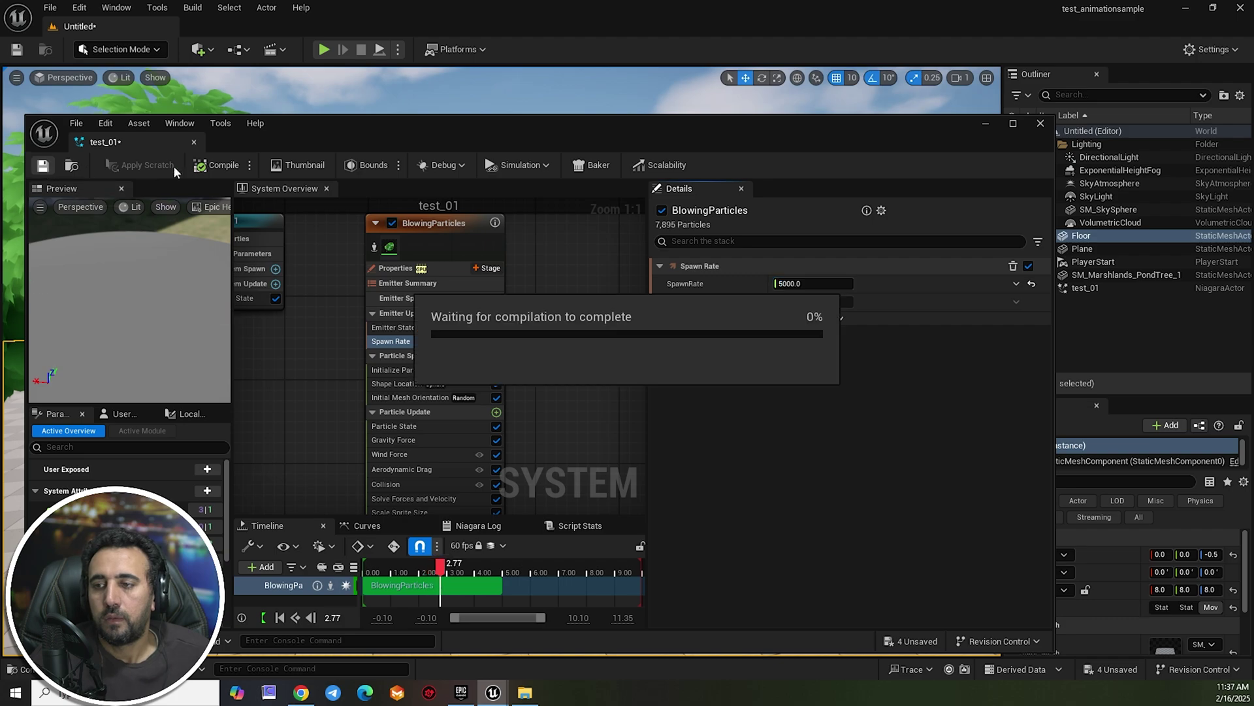
left_click(194, 142)
Examine the density of the blowing leaves around the tree and its shadow from nearby viewpoints in the level.
left_click(480, 239)
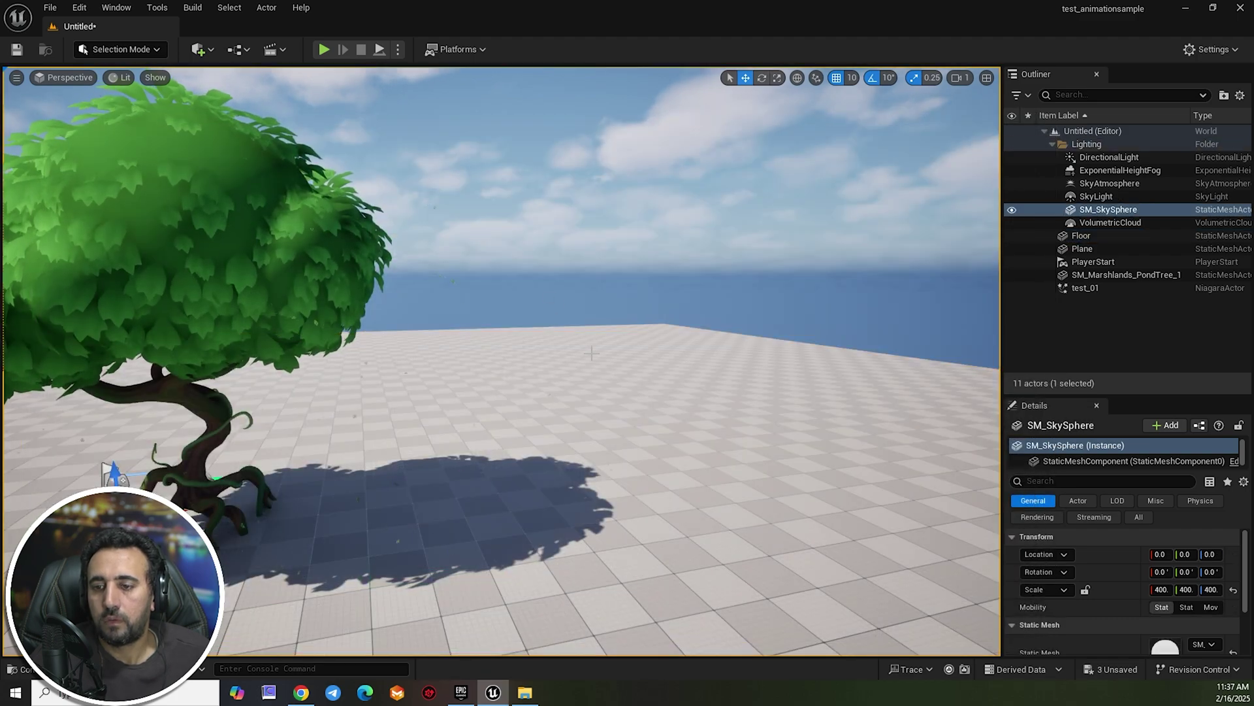
right_click_drag(480, 239, 288, 278)
key("s")
key("w")
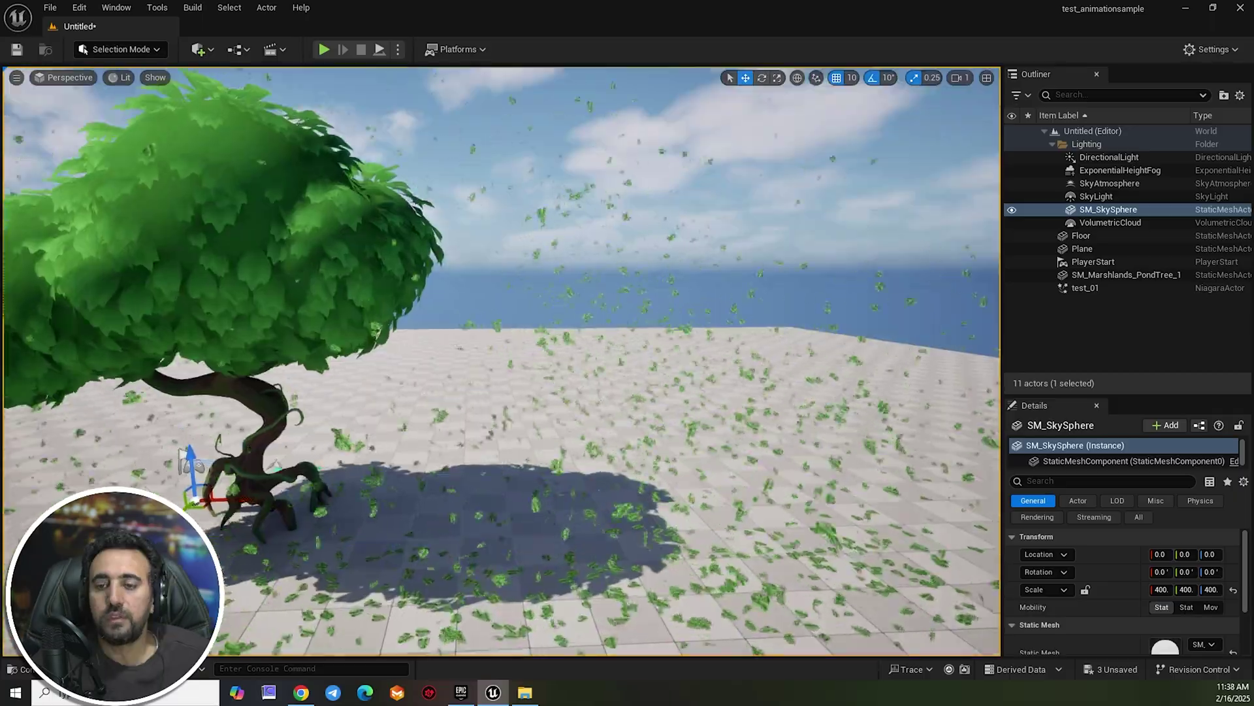
mouse_move(500, 360)
right_mouse_down()
mouse_move(549, 391)
mouse_move(513, 346)
right_mouse_up()
right_click_drag(533, 220, 553, 244)
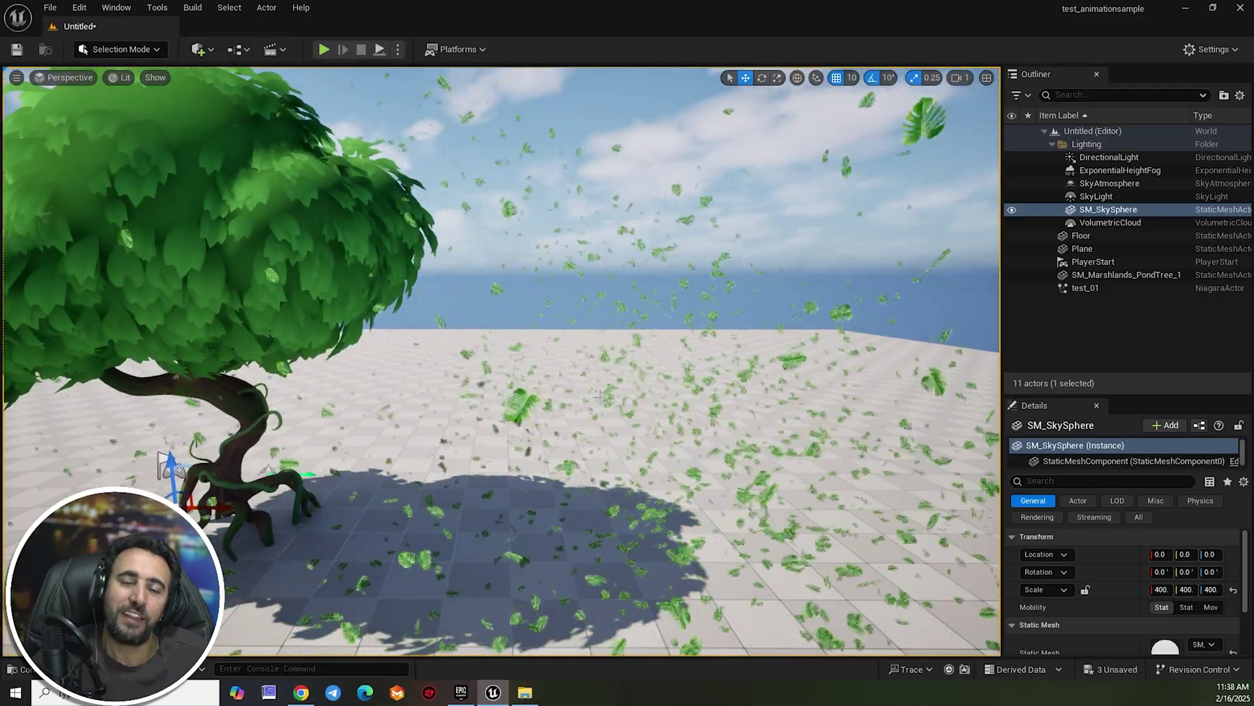